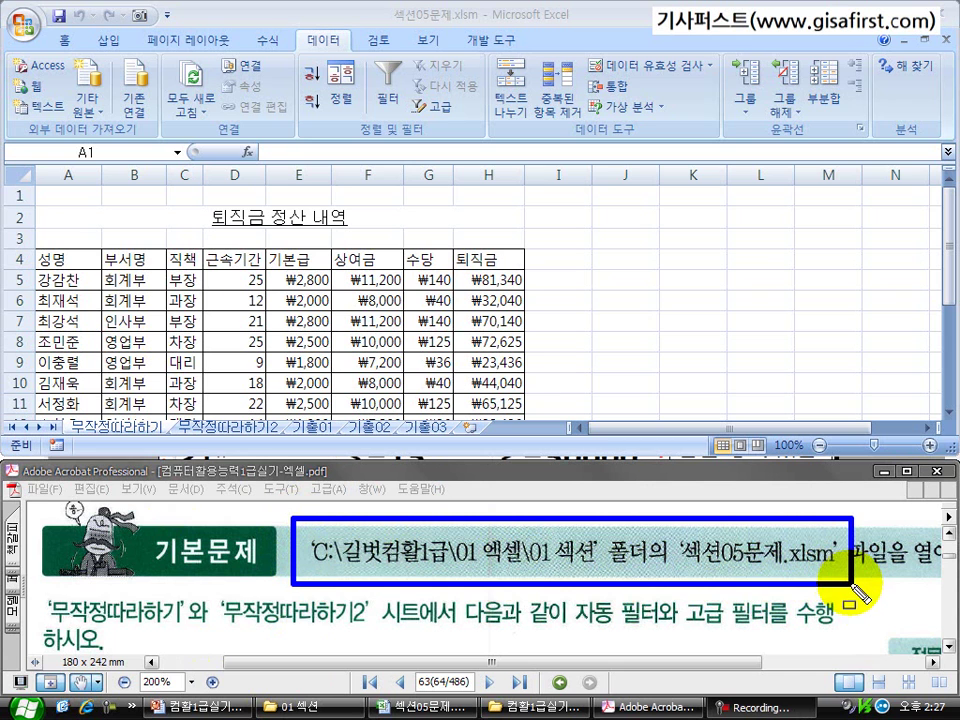
# Read the exercise text for the target sheets and the automatic filter task on the '무작정따라하기' sheet's range A4:H14.
pyautogui.moveTo(38, 589); pyautogui.dragTo(190, 640)
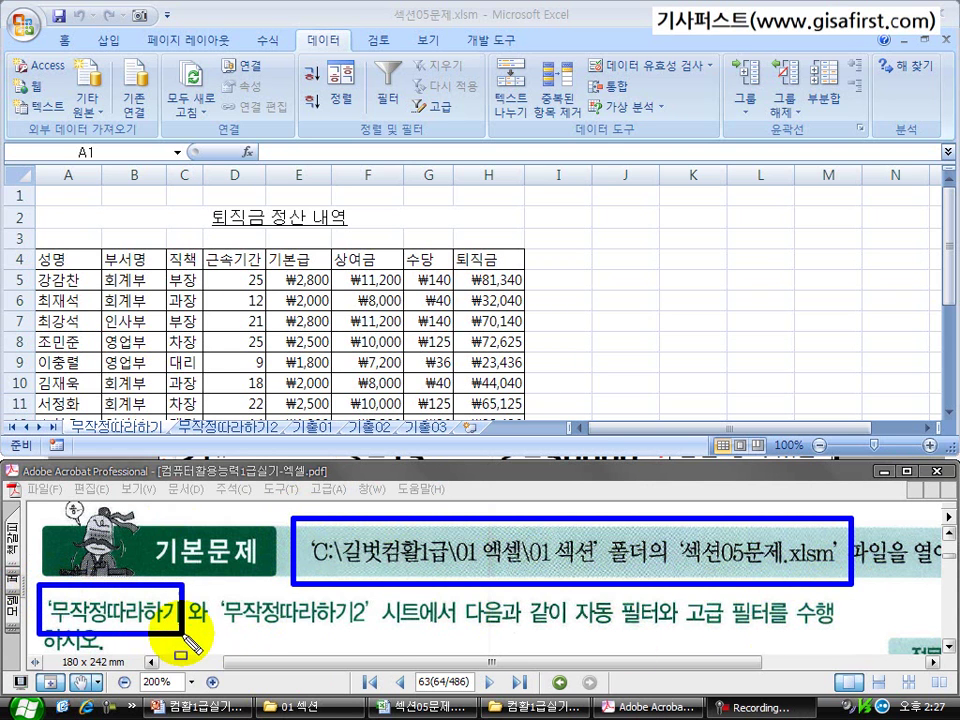
pyautogui.moveTo(210, 585); pyautogui.dragTo(362, 645)
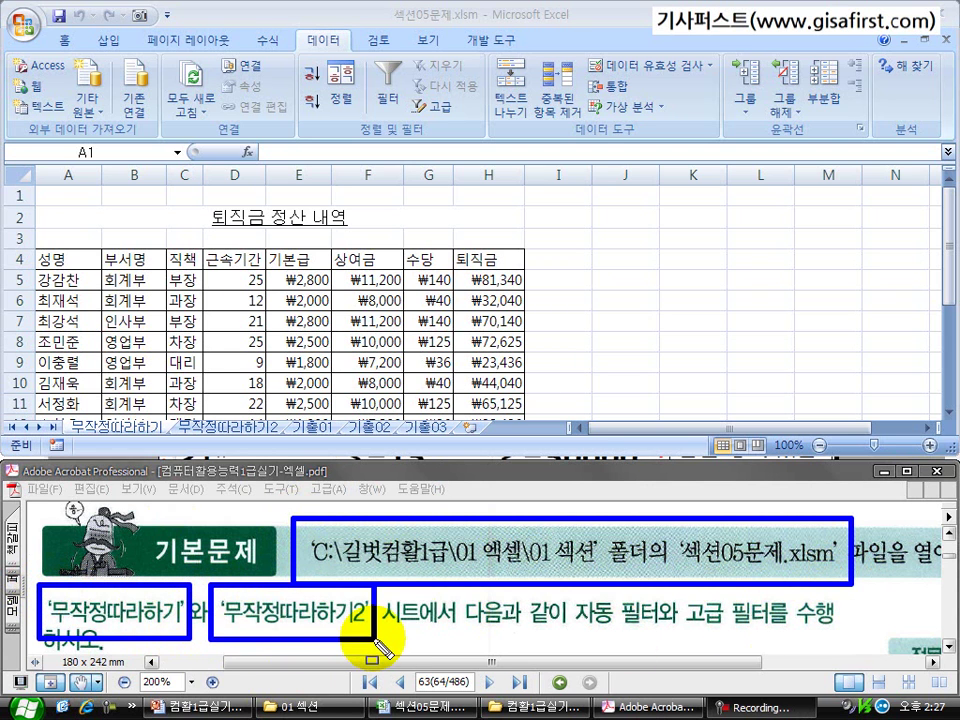
pyautogui.moveTo(50, 416); pyautogui.dragTo(258, 436)
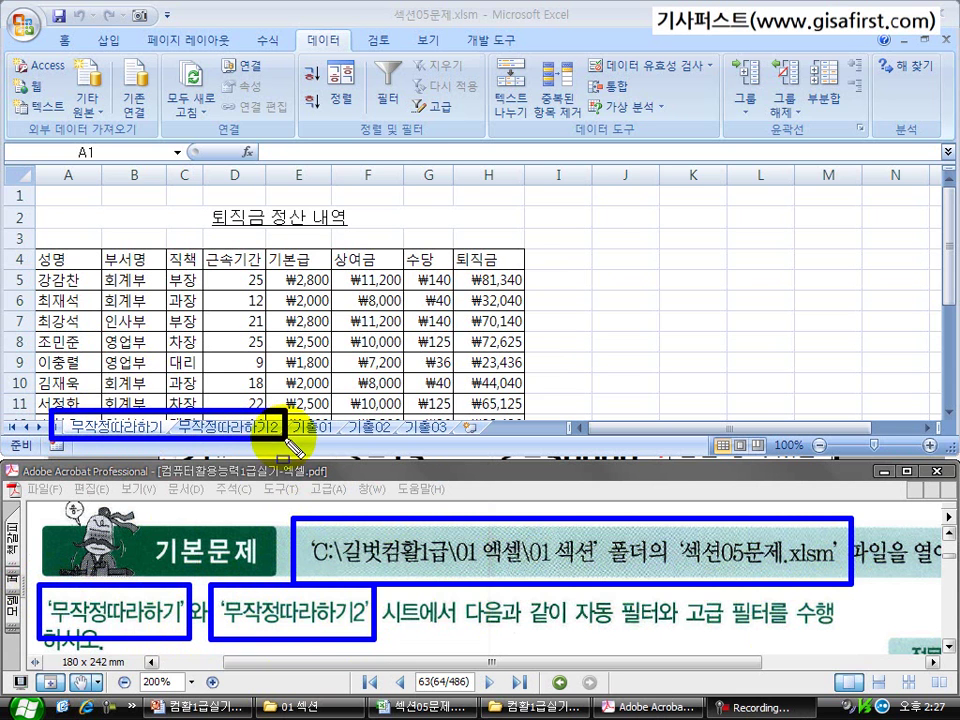
pyautogui.press('Escape')
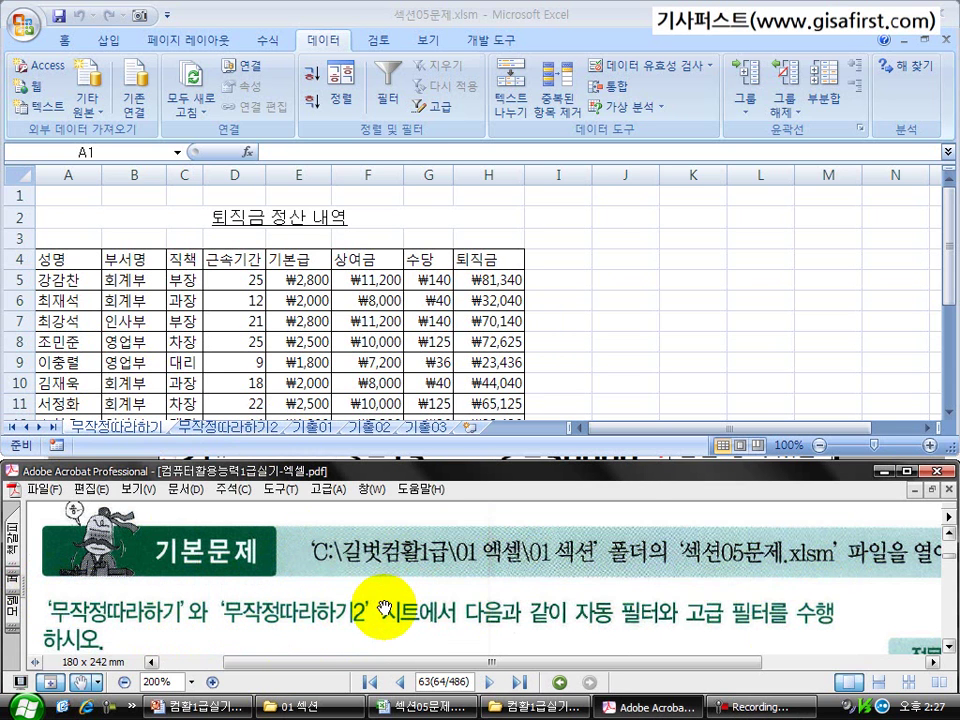
pyautogui.scroll(-3, 388, 598)
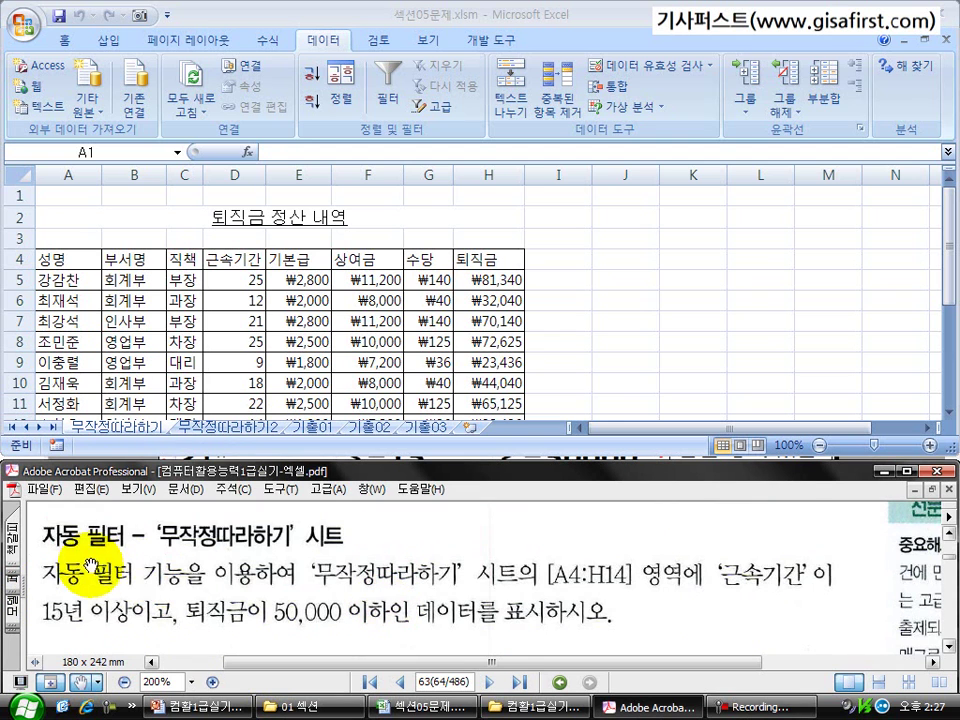
pyautogui.moveTo(30, 508)
pyautogui.mouseDown()
pyautogui.moveTo(129, 561)
pyautogui.moveTo(356, 555)
pyautogui.mouseUp()
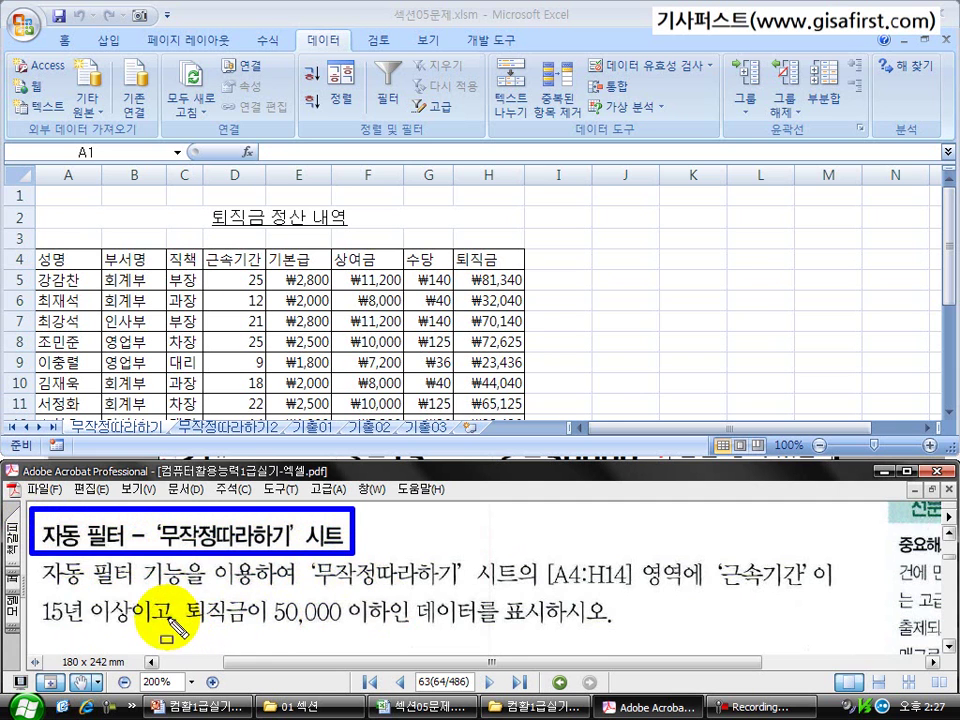
pyautogui.moveTo(36, 584); pyautogui.dragTo(248, 585)
pyautogui.moveTo(316, 585); pyautogui.dragTo(505, 590)
pyautogui.moveTo(62, 418); pyautogui.dragTo(130, 437)
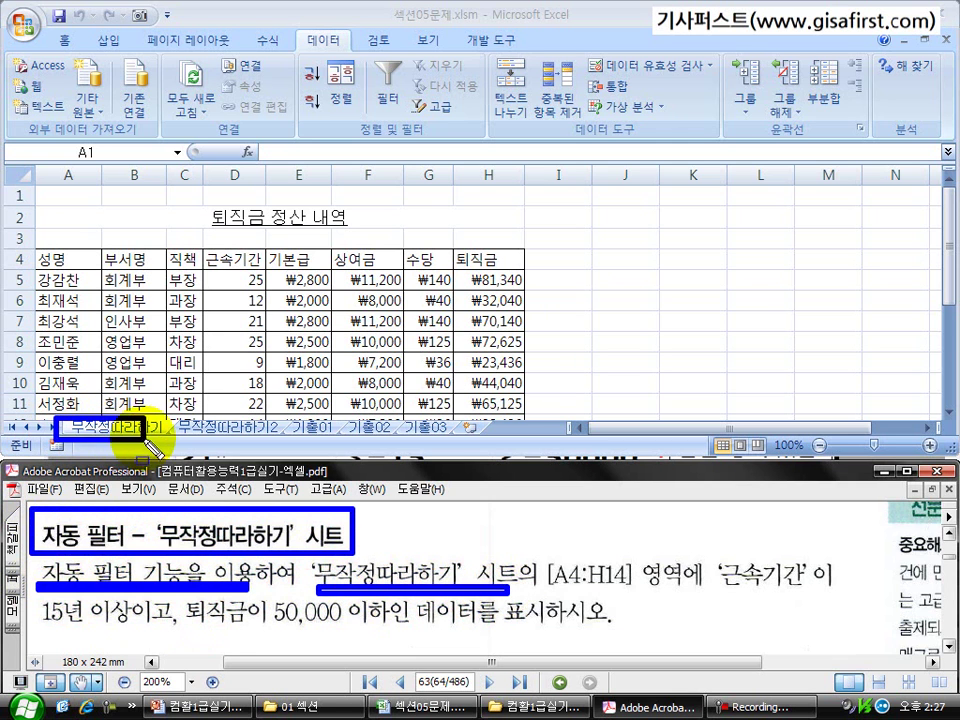
pyautogui.moveTo(546, 586); pyautogui.dragTo(688, 590)
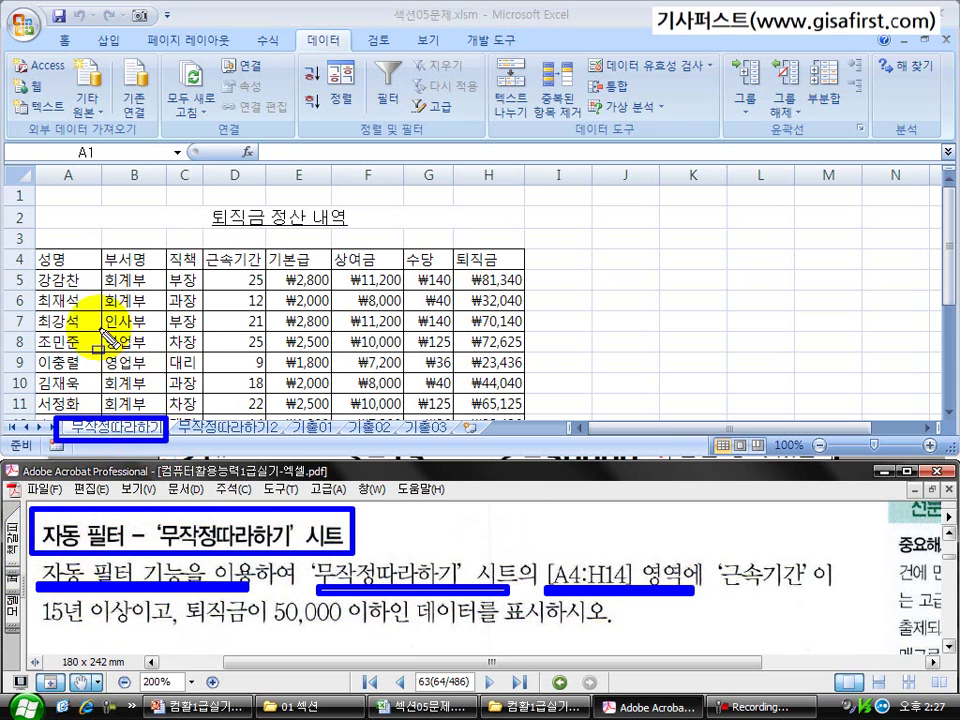
pyautogui.moveTo(30, 249)
pyautogui.mouseDown()
pyautogui.moveTo(129, 343)
pyautogui.moveTo(367, 357)
pyautogui.mouseUp()
pyautogui.press('Escape')
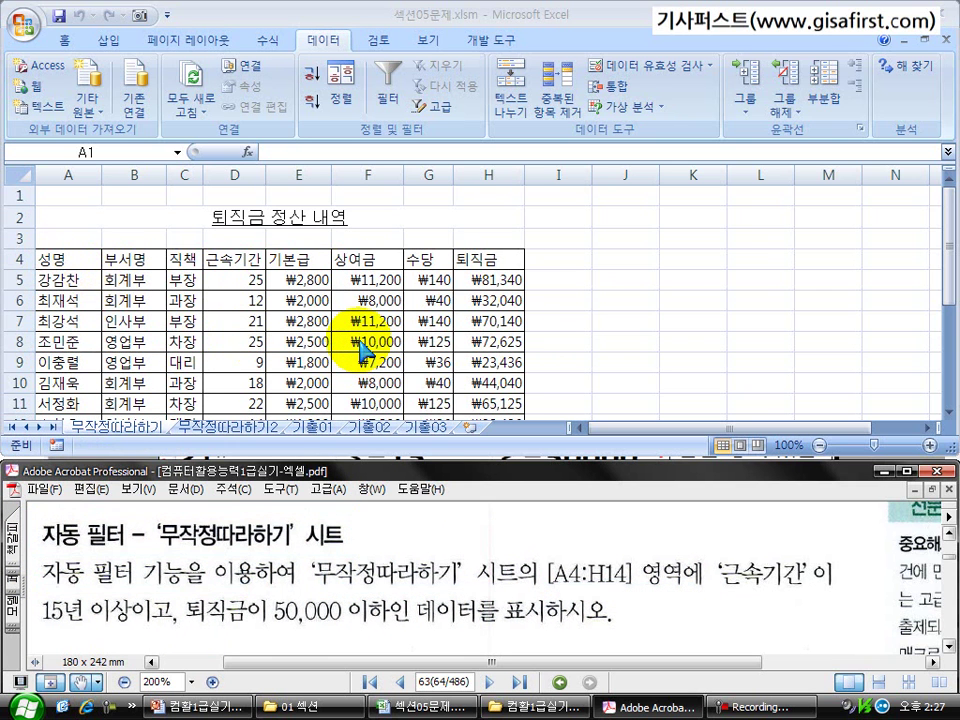
# Select the data range A4:H14 and review the task's filter conditions for 근속기간 and 퇴직금.
pyautogui.scroll(-1, 364, 340)
pyautogui.moveTo(489, 401); pyautogui.dragTo(77, 258)
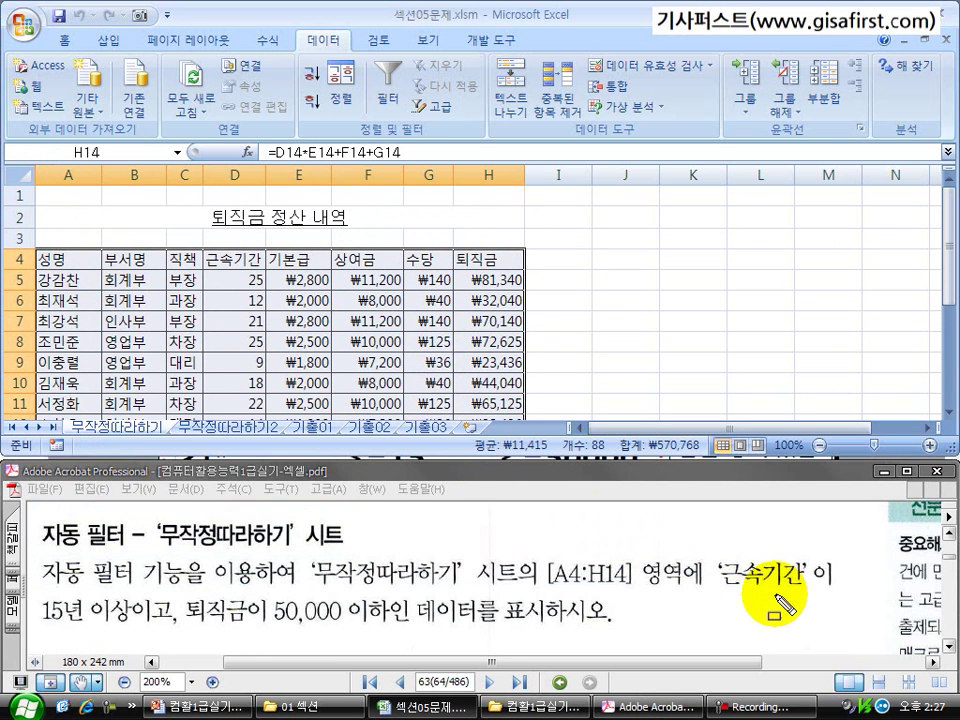
pyautogui.moveTo(703, 546)
pyautogui.mouseDown()
pyautogui.moveTo(765, 562)
pyautogui.moveTo(795, 600)
pyautogui.moveTo(815, 603)
pyautogui.mouseUp()
pyautogui.moveTo(33, 591)
pyautogui.mouseDown()
pyautogui.moveTo(64, 626)
pyautogui.moveTo(131, 636)
pyautogui.mouseUp()
pyautogui.moveTo(195, 240); pyautogui.dragTo(270, 272)
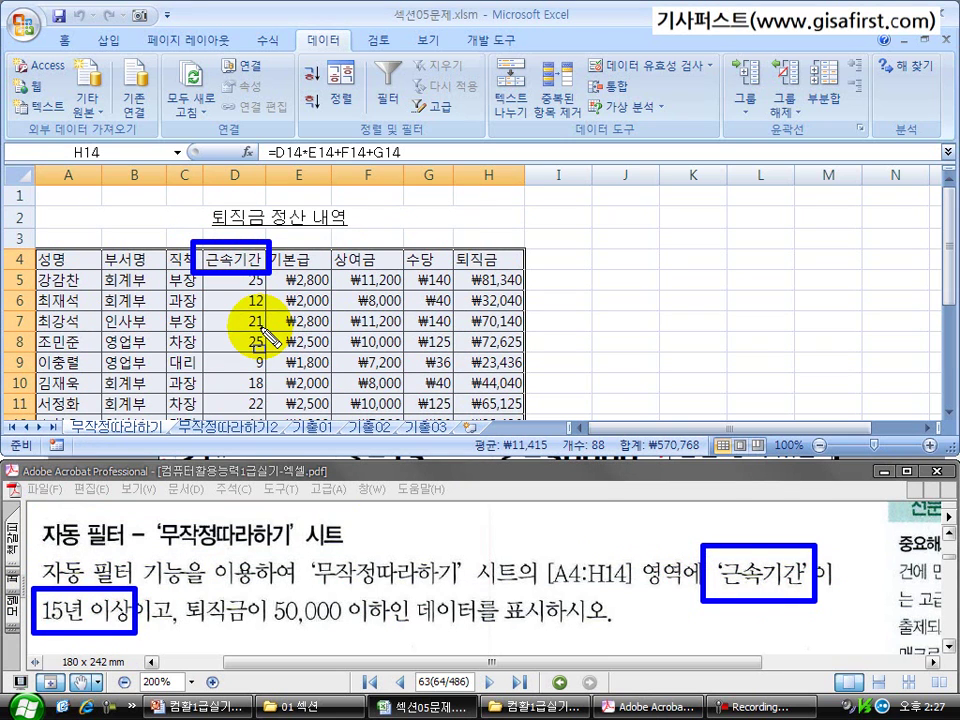
pyautogui.moveTo(177, 585); pyautogui.dragTo(248, 635)
pyautogui.moveTo(265, 585)
pyautogui.mouseDown()
pyautogui.moveTo(305, 636)
pyautogui.moveTo(380, 636)
pyautogui.mouseUp()
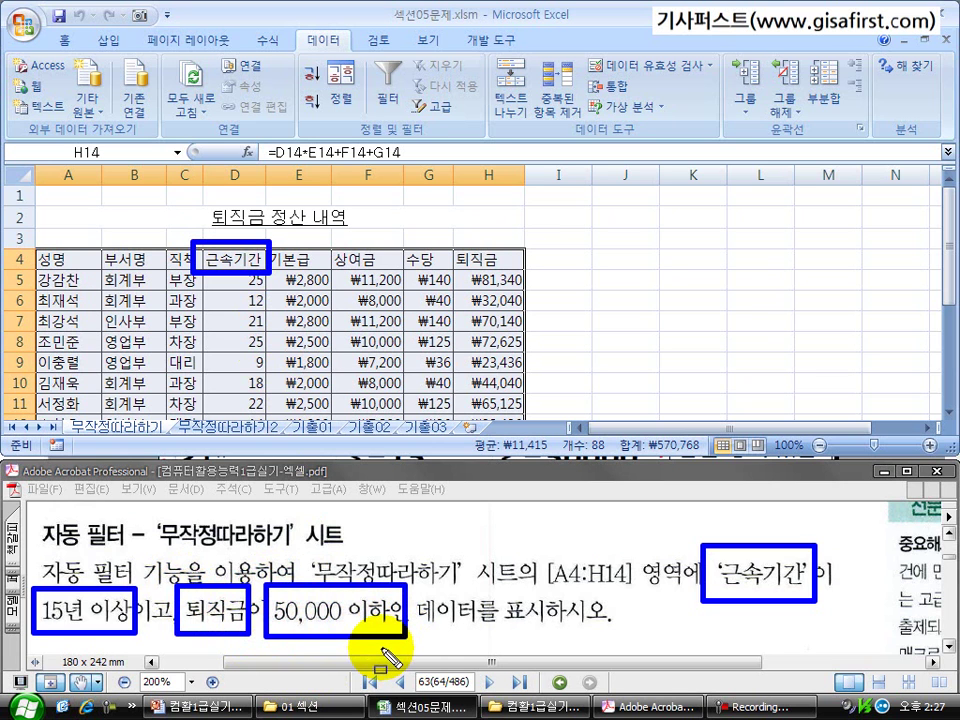
pyautogui.moveTo(135, 625); pyautogui.dragTo(163, 628)
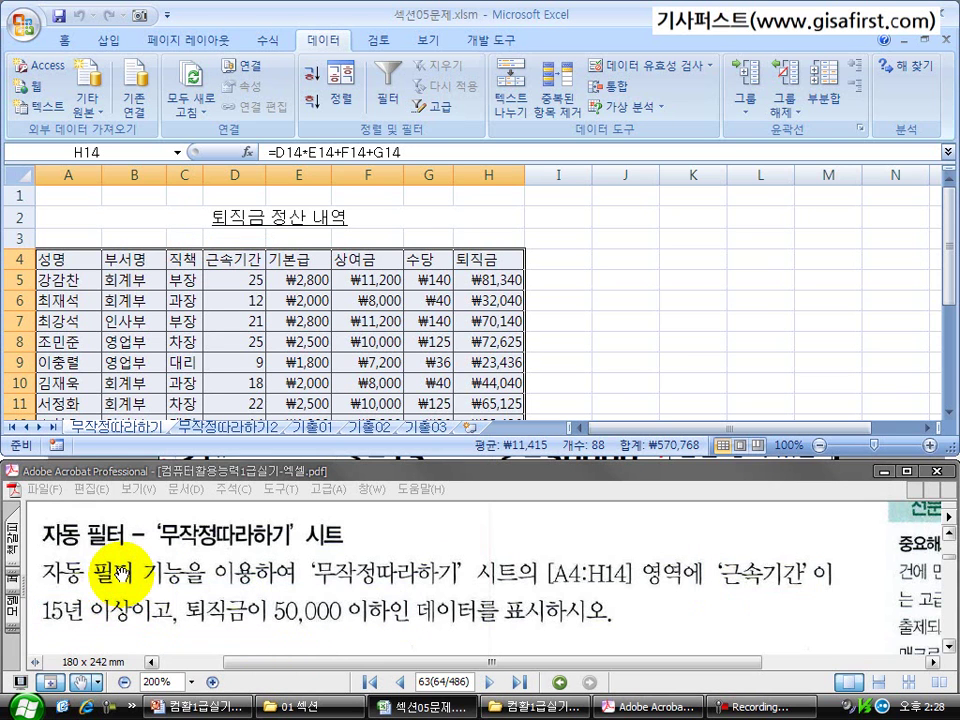
# Select the header row A4:H4 and turn on automatic filtering for the table.
pyautogui.click(128, 300)
pyautogui.moveTo(88, 266); pyautogui.dragTo(125, 258)
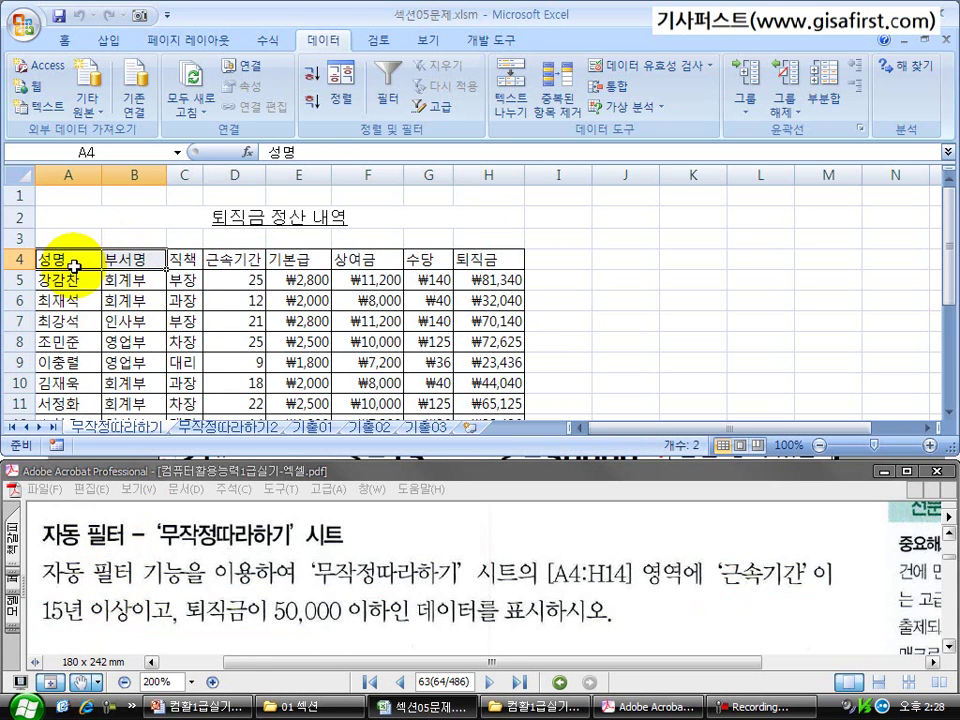
pyautogui.moveTo(72, 260); pyautogui.dragTo(483, 259)
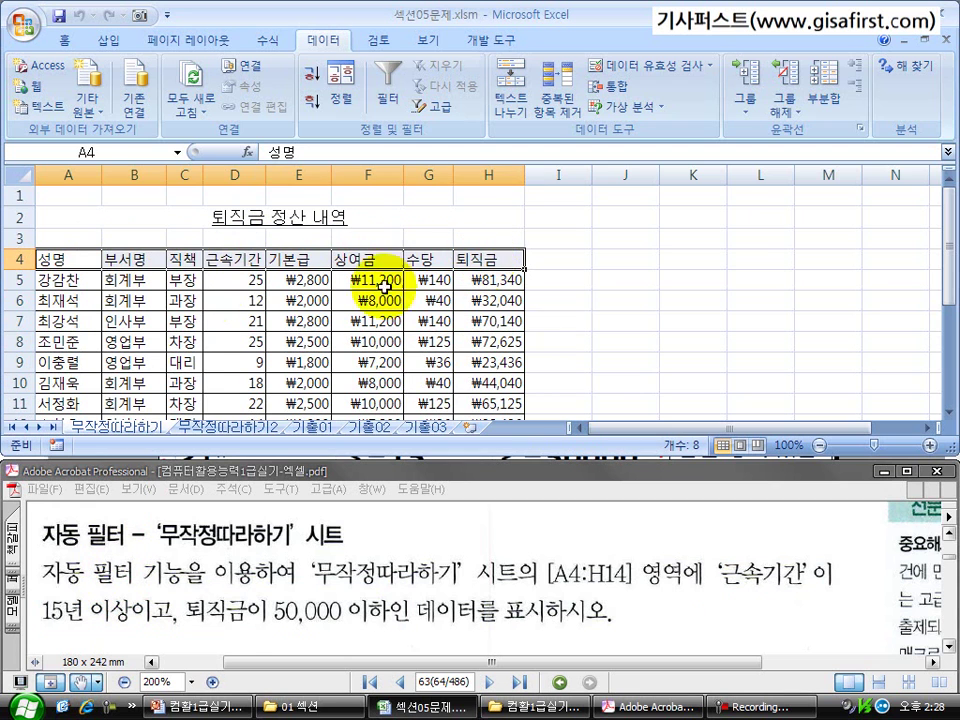
pyautogui.moveTo(60, 258); pyautogui.dragTo(465, 260)
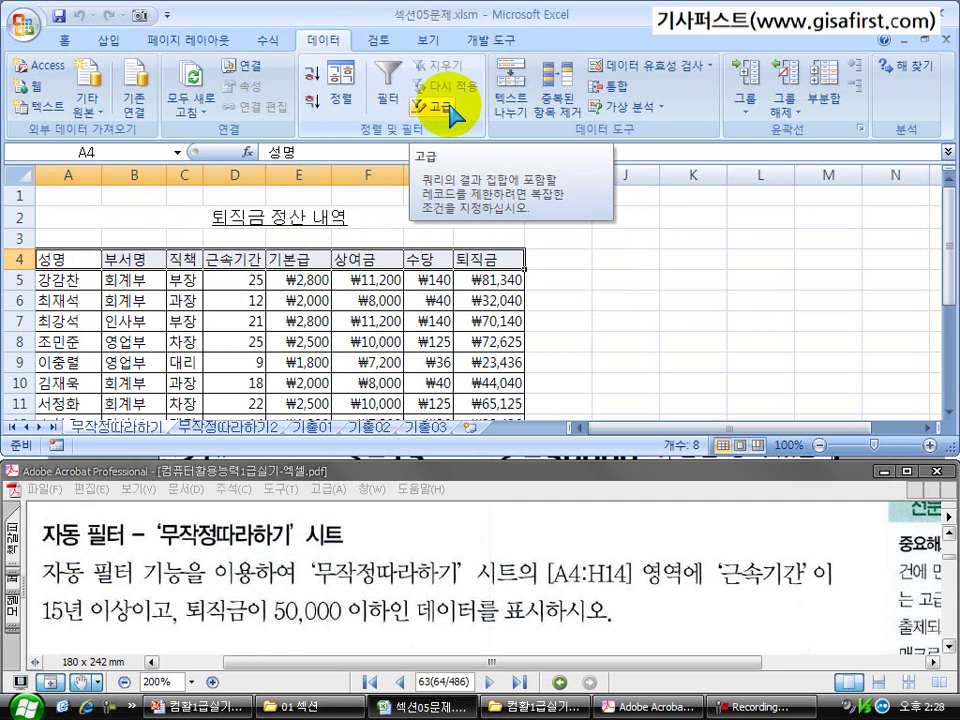
pyautogui.click(395, 98)
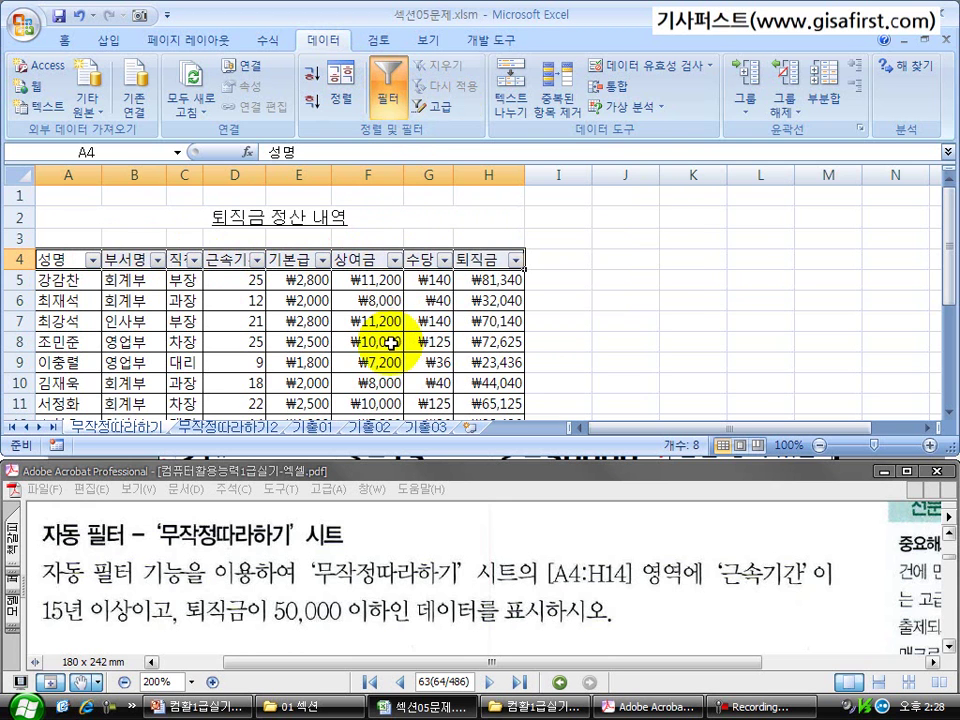
# Examine the sorting and filtering options offered for the 성명 and 상여금 columns, including the number filter conditions.
pyautogui.click(113, 300)
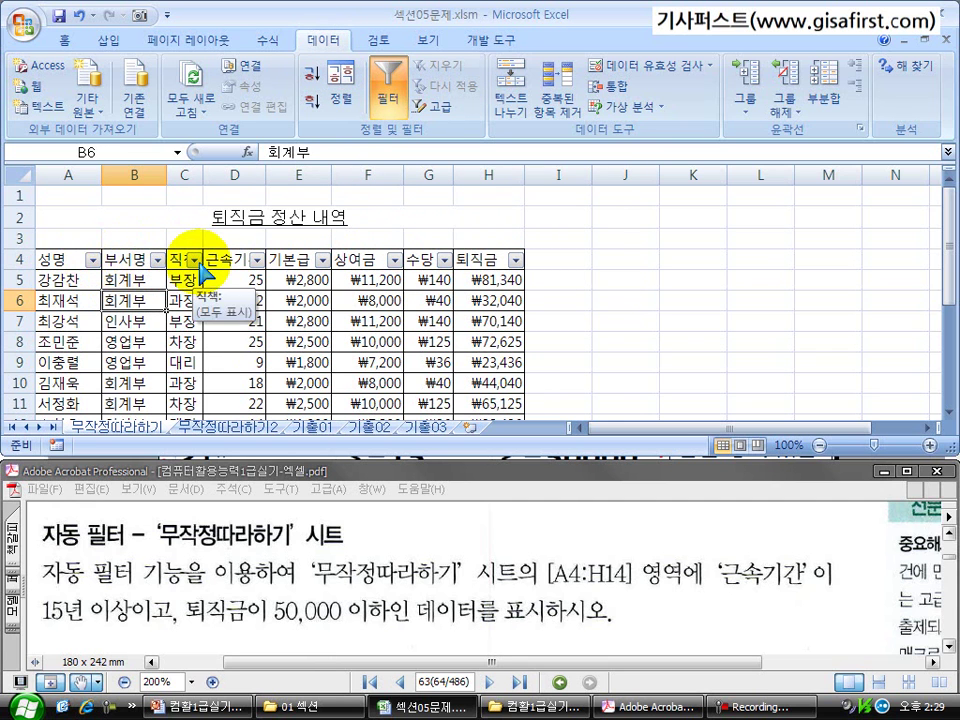
pyautogui.click(93, 259)
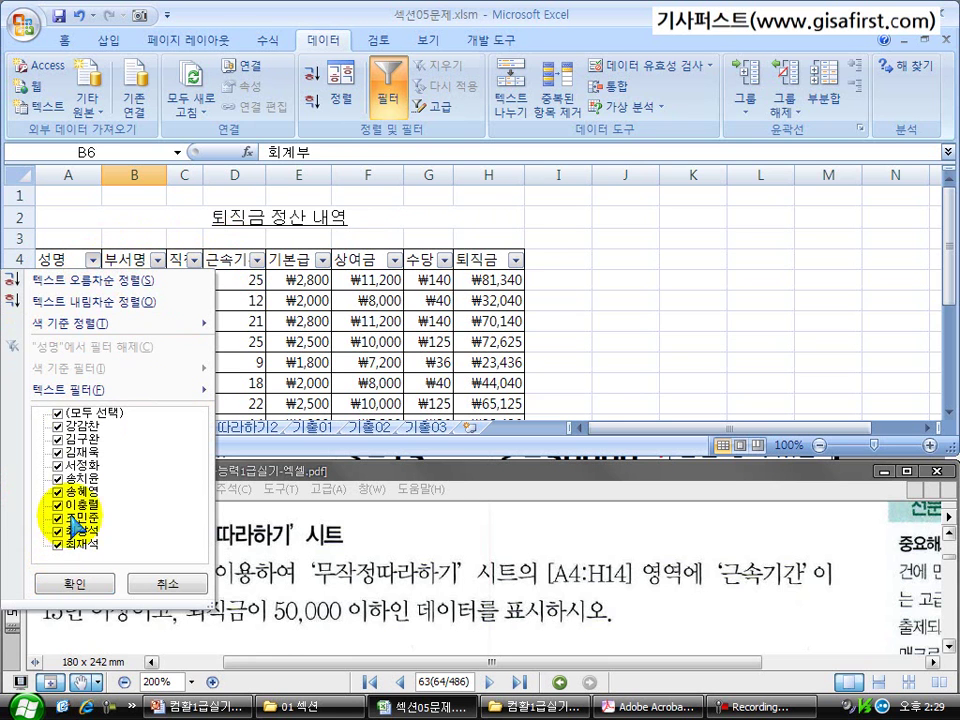
pyautogui.click(197, 312)
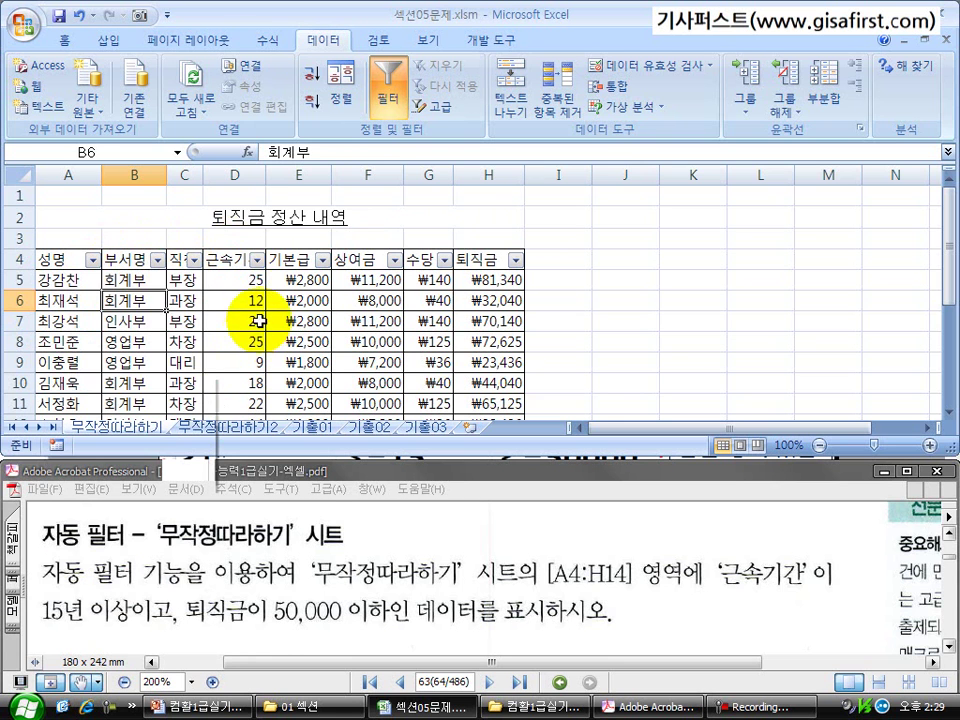
pyautogui.click(322, 259)
pyautogui.click(394, 259)
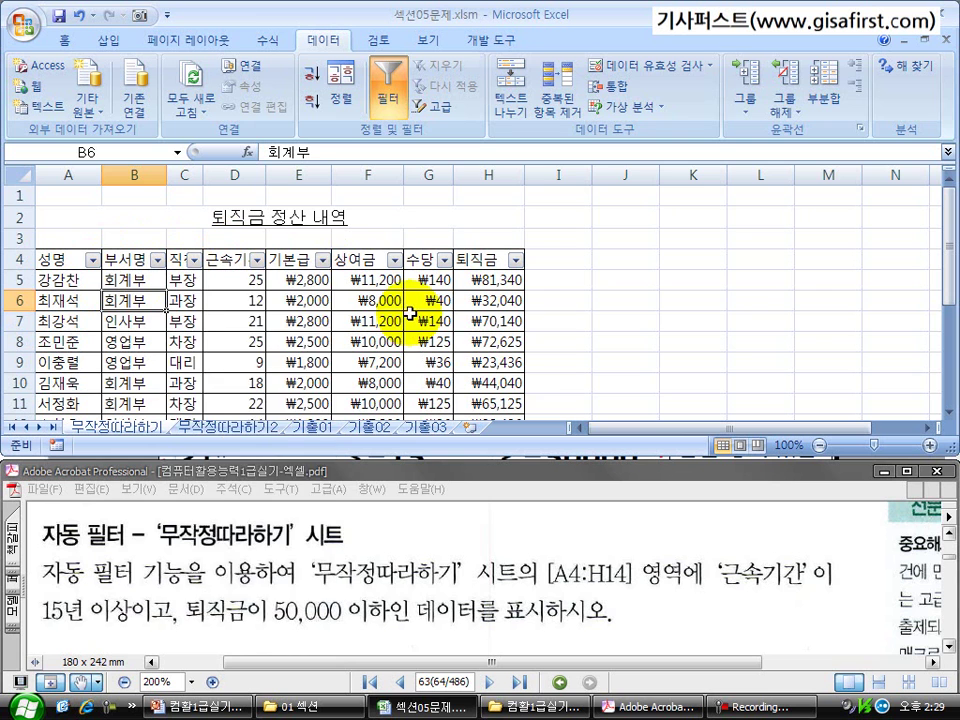
pyautogui.click(394, 259)
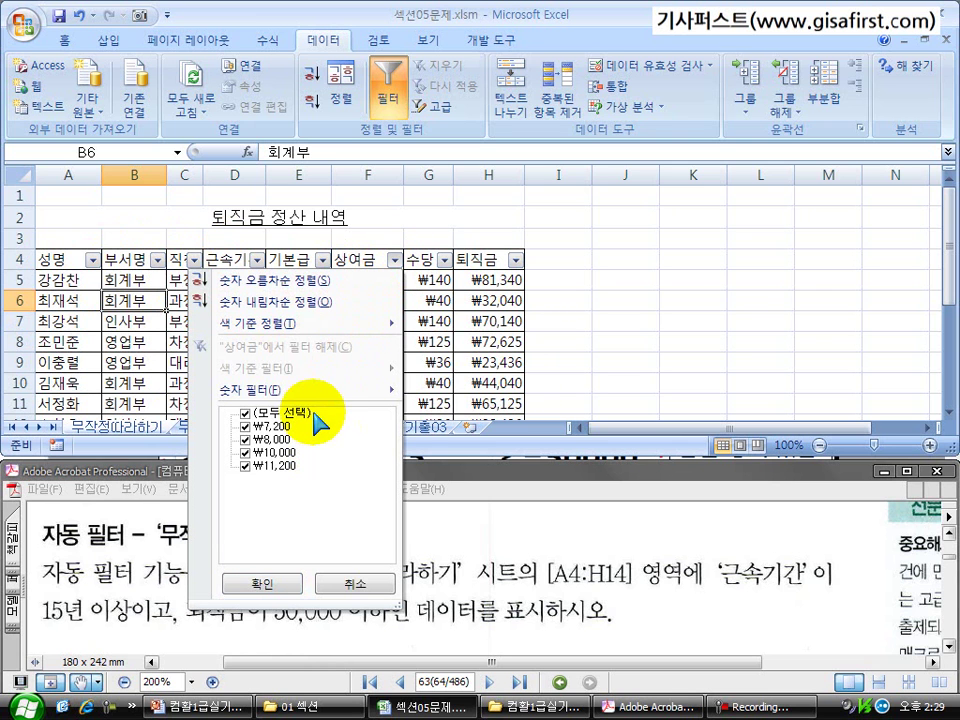
pyautogui.moveTo(272, 330)
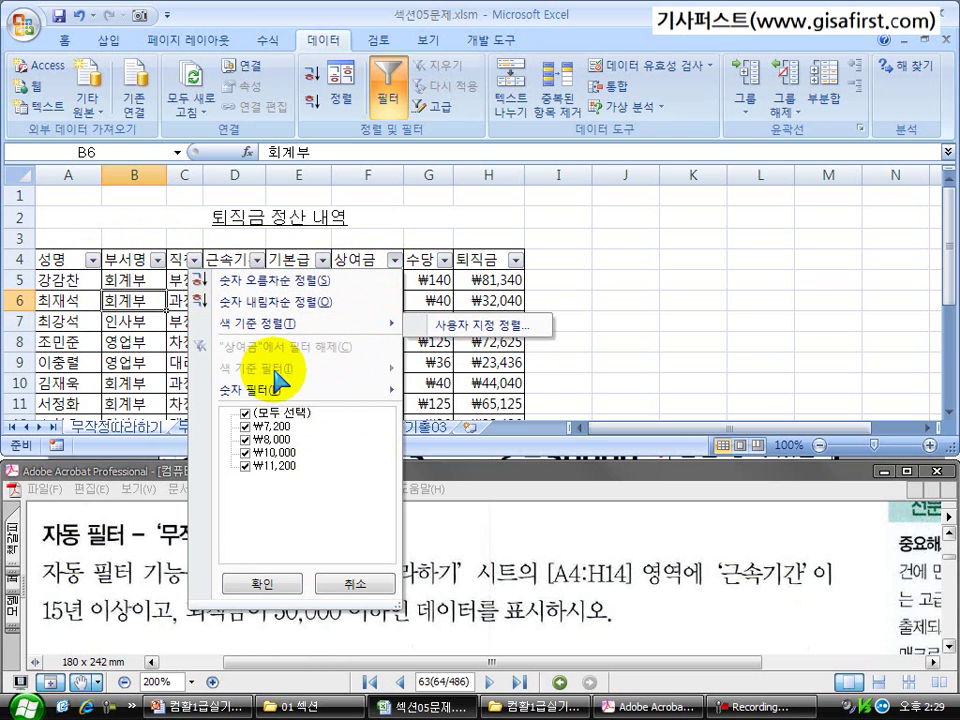
pyautogui.moveTo(275, 392)
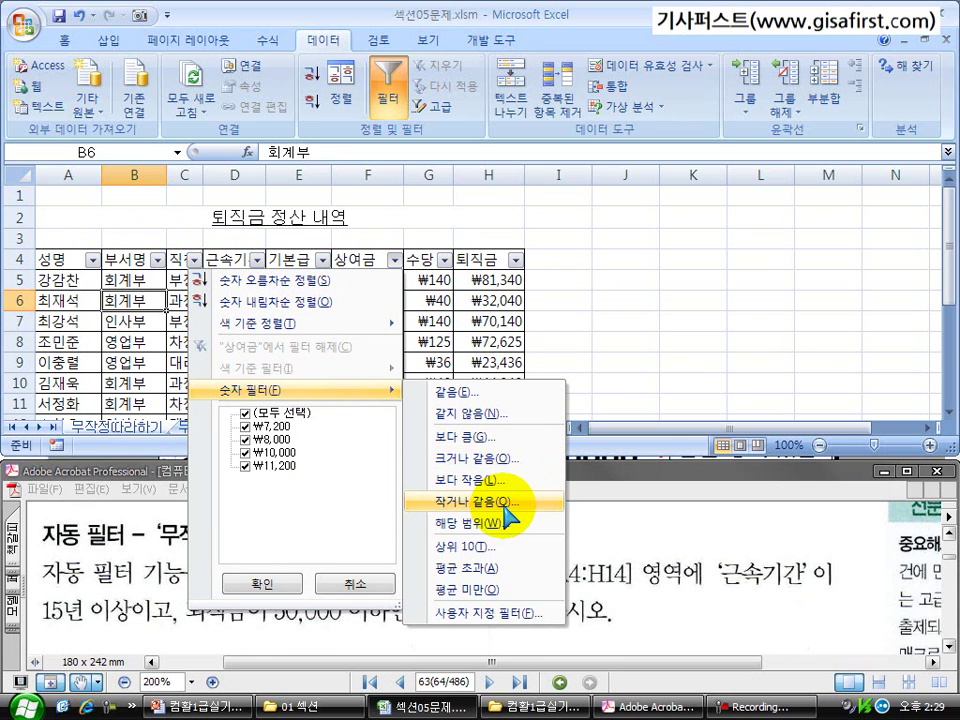
pyautogui.click(428, 300)
pyautogui.click(305, 321)
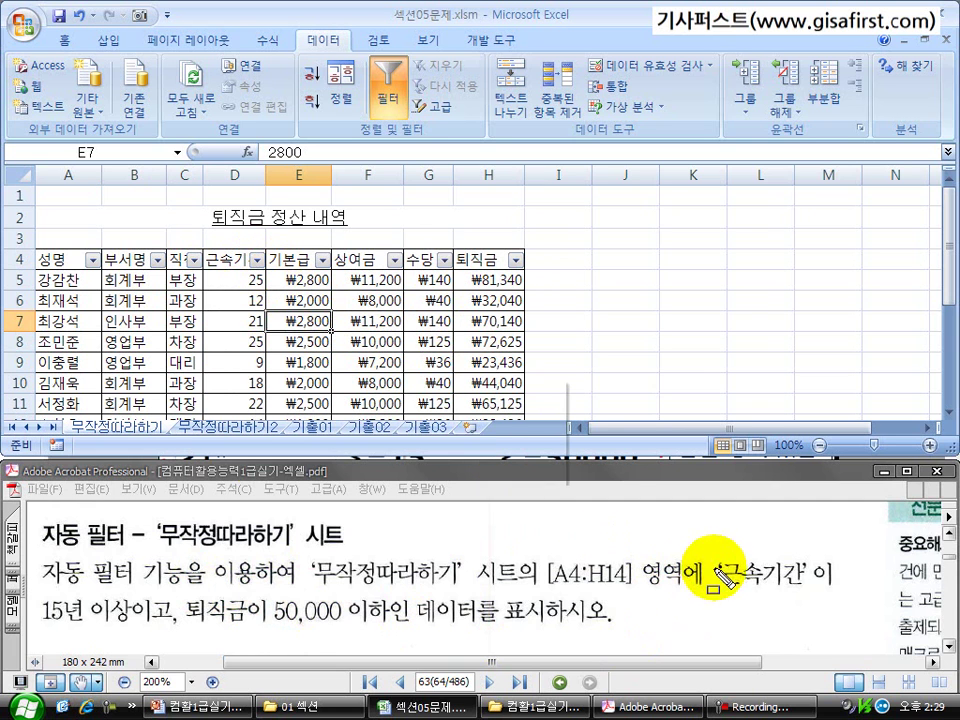
# Filter the 근속기간 column to values greater than or equal to 15 and check the remaining rows.
pyautogui.moveTo(697, 545); pyautogui.dragTo(836, 600)
pyautogui.moveTo(32, 545)
pyautogui.mouseDown()
pyautogui.moveTo(140, 605)
pyautogui.moveTo(140, 636)
pyautogui.mouseUp()
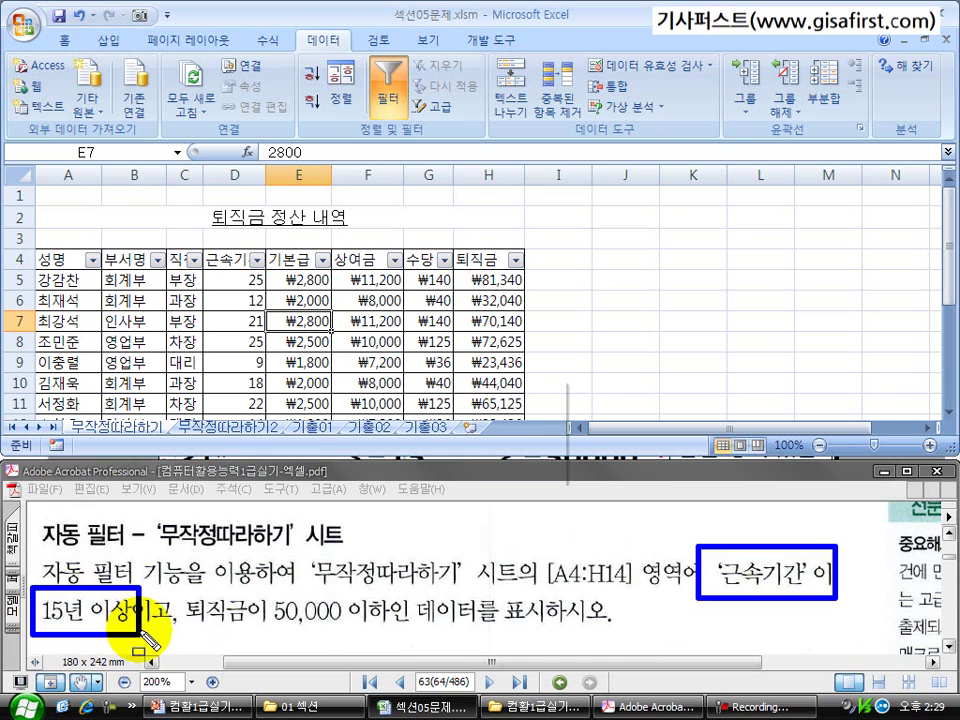
pyautogui.press('Escape')
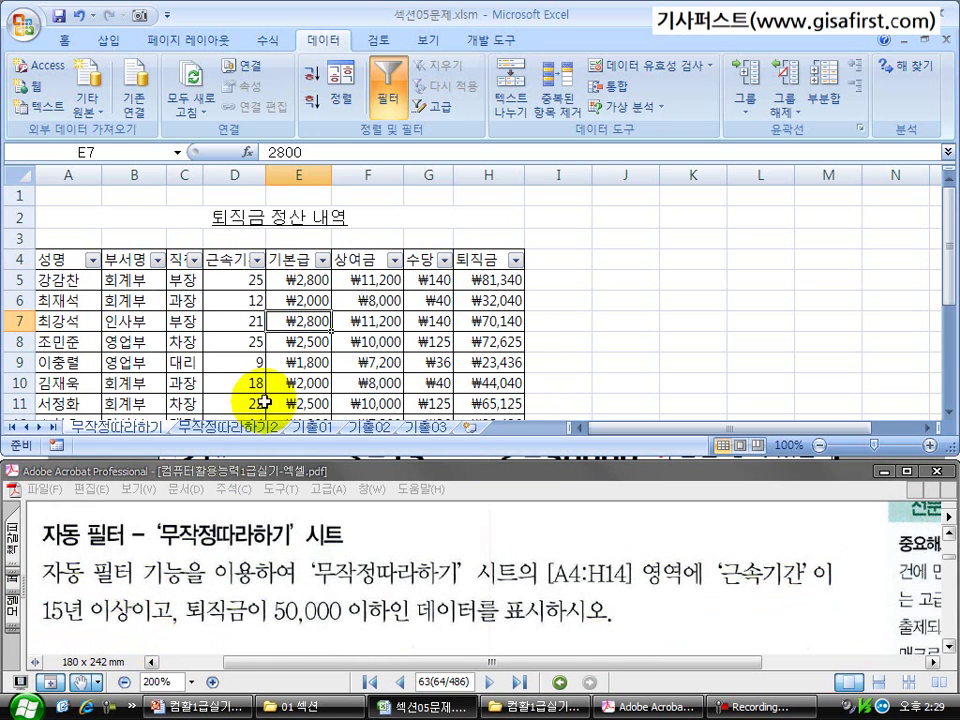
pyautogui.click(258, 260)
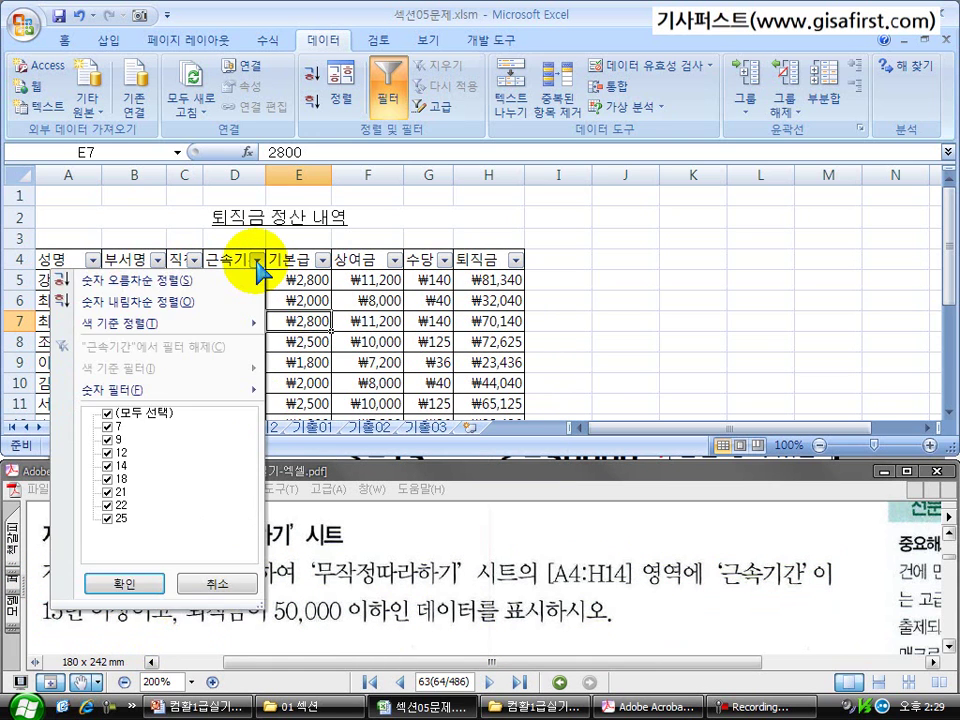
pyautogui.moveTo(203, 400)
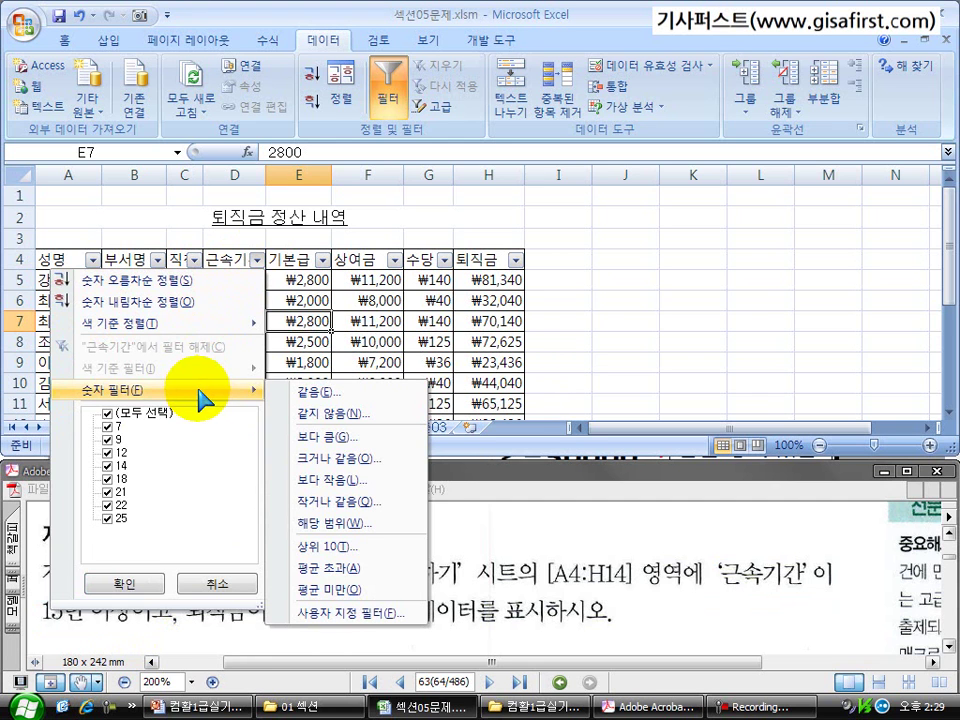
pyautogui.click(357, 464)
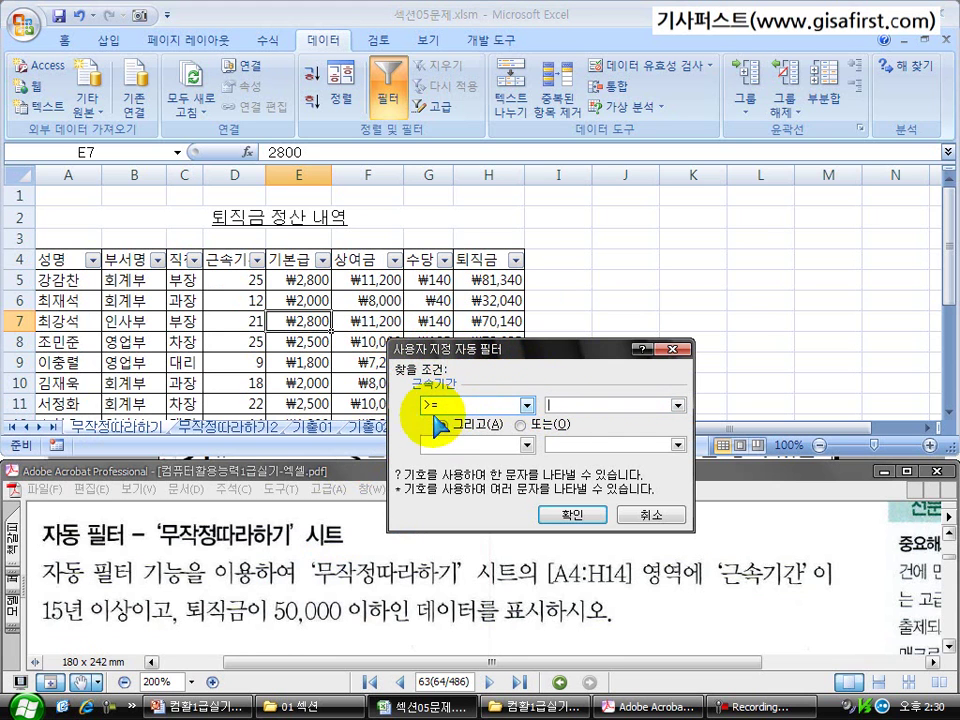
pyautogui.click(555, 405)
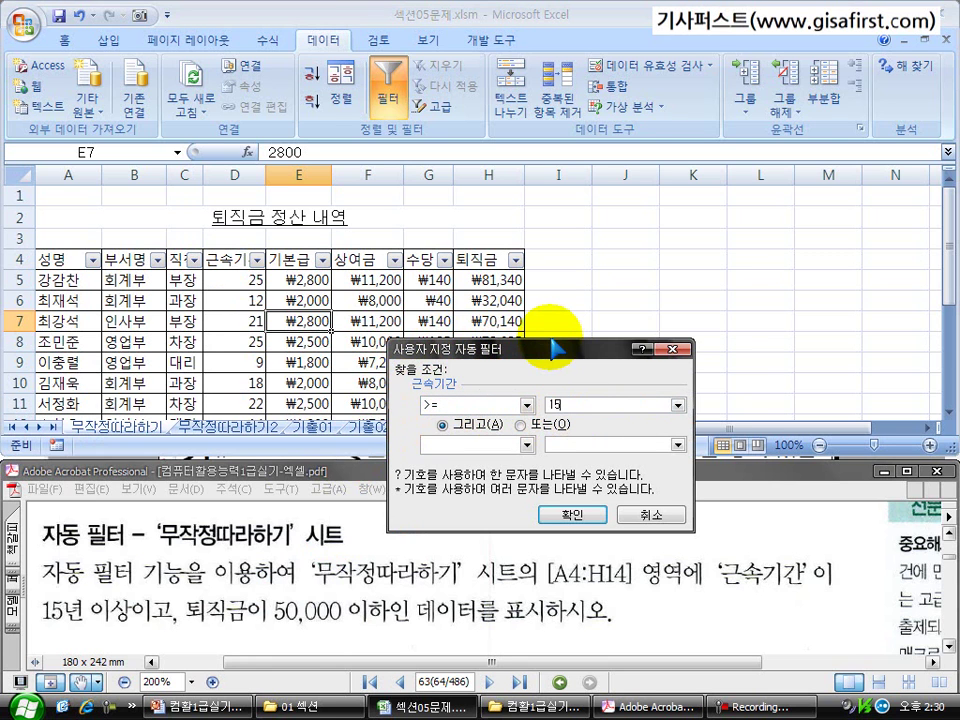
pyautogui.click(584, 514)
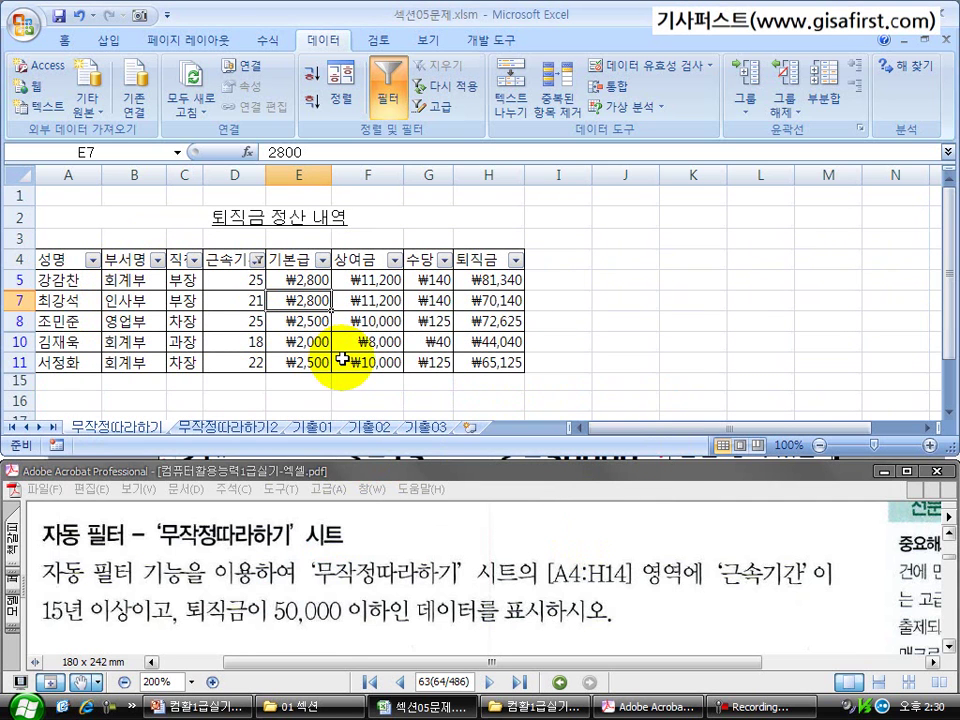
pyautogui.click(235, 283)
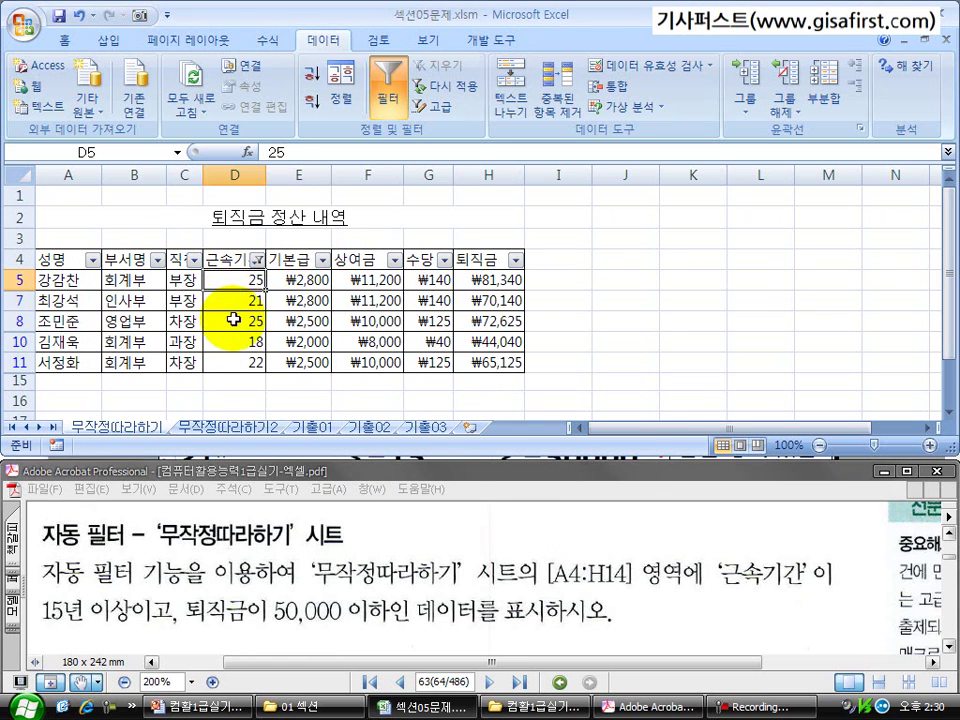
pyautogui.moveTo(235, 360); pyautogui.dragTo(216, 283)
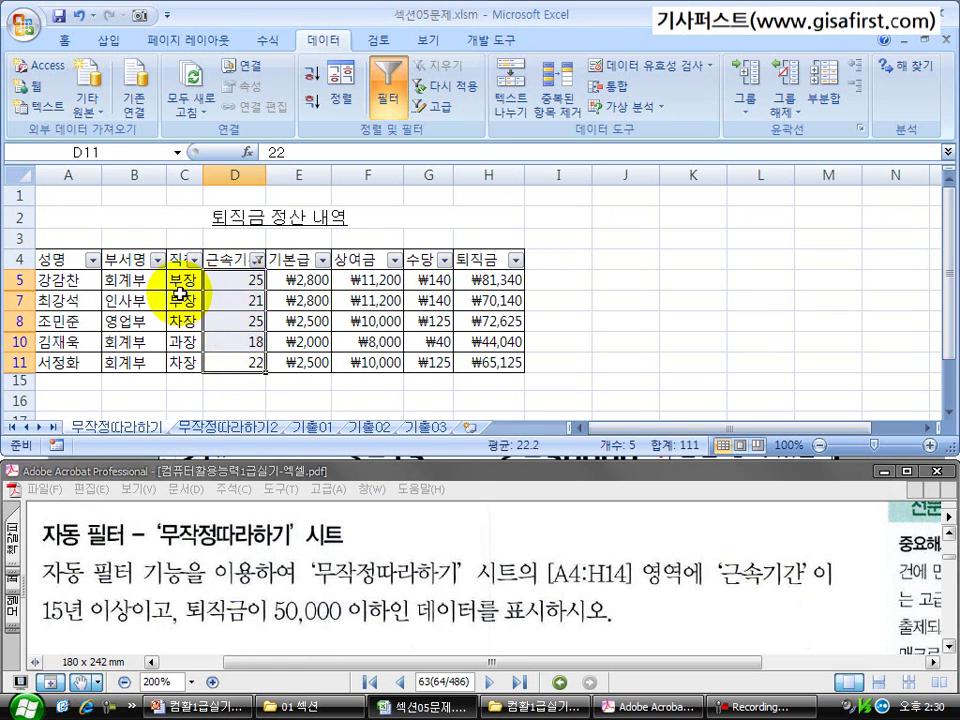
pyautogui.click(340, 338)
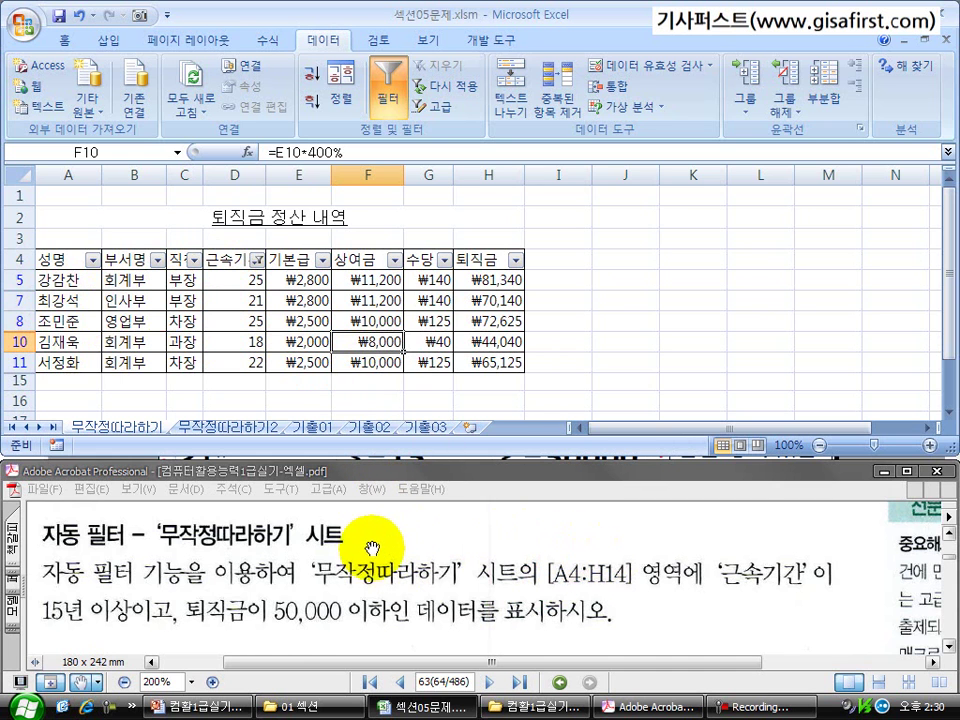
# Filter the 퇴직금 column to values less than or equal to 50,000, as the automatic filter task requires.
pyautogui.moveTo(177, 588)
pyautogui.mouseDown()
pyautogui.moveTo(215, 625)
pyautogui.moveTo(406, 634)
pyautogui.mouseUp()
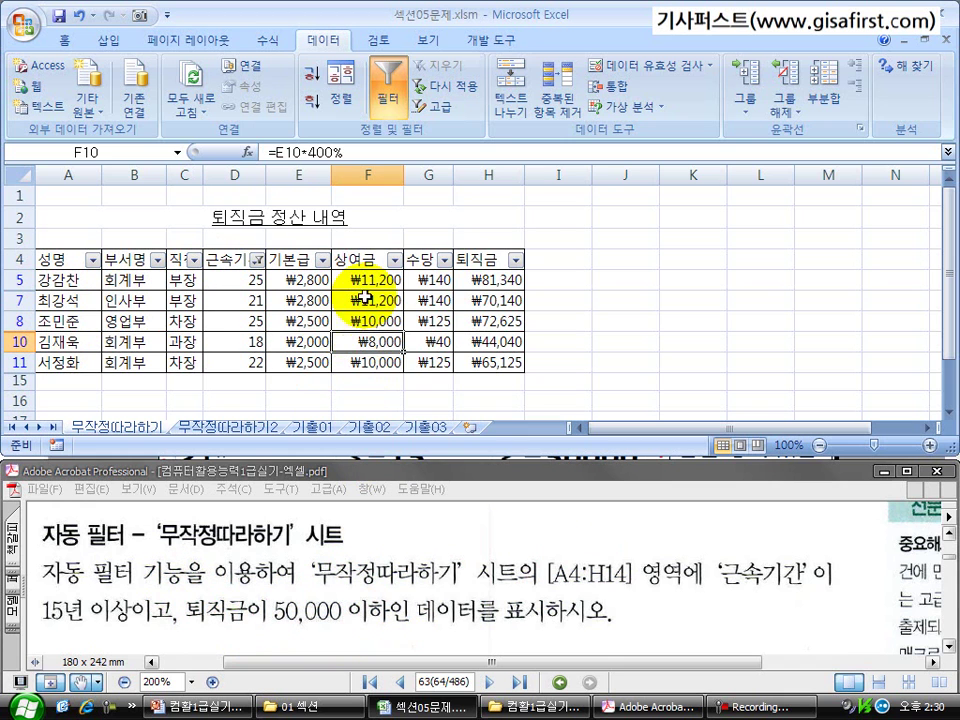
pyautogui.click(516, 260)
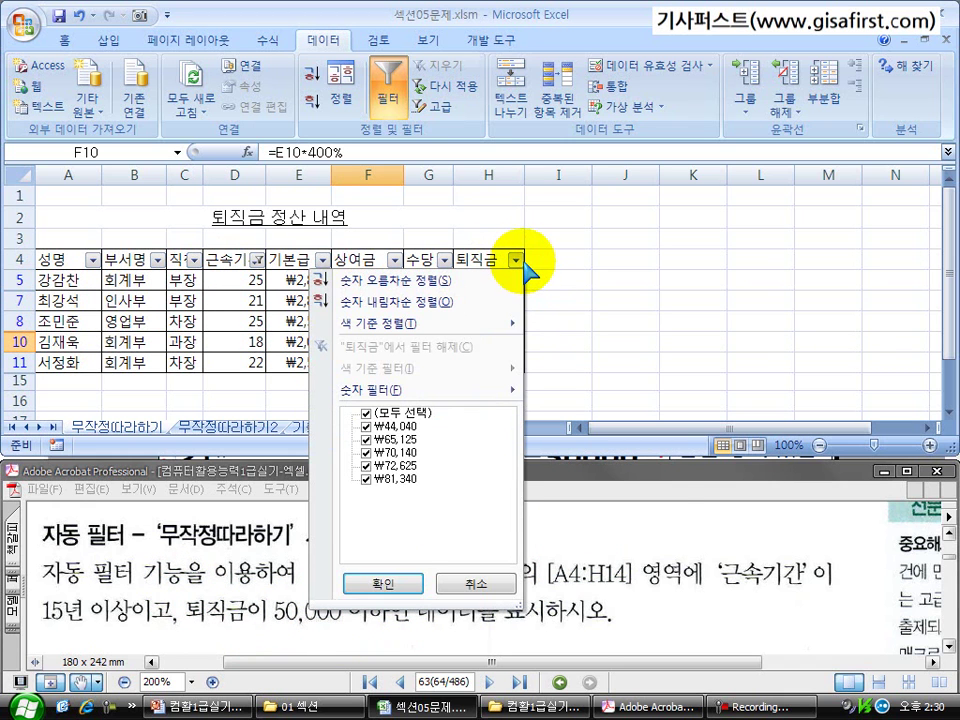
pyautogui.moveTo(480, 402)
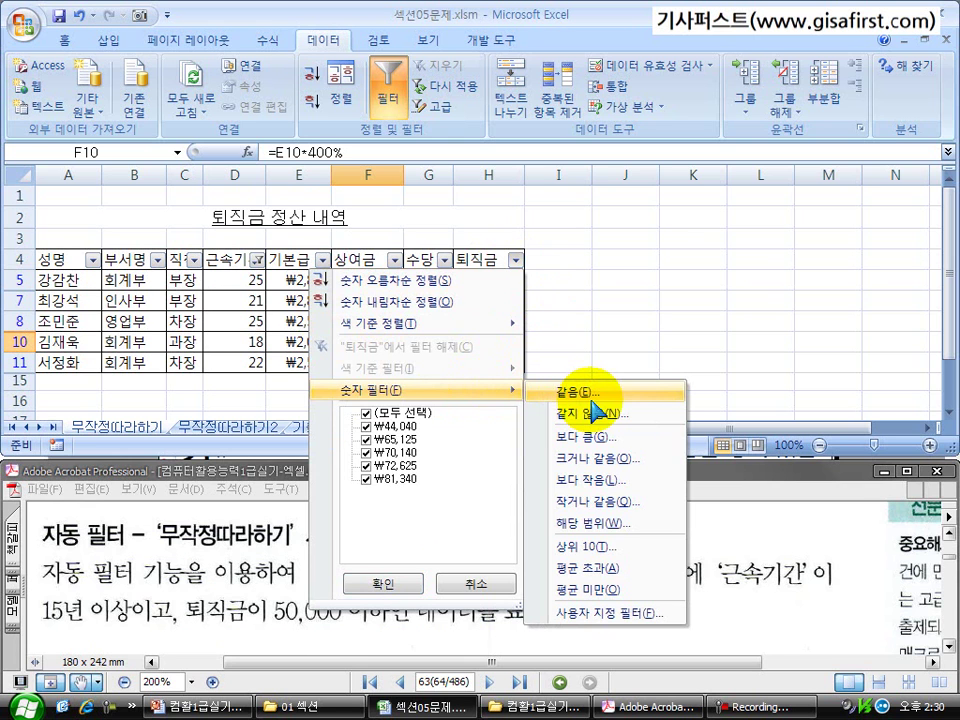
pyautogui.click(617, 503)
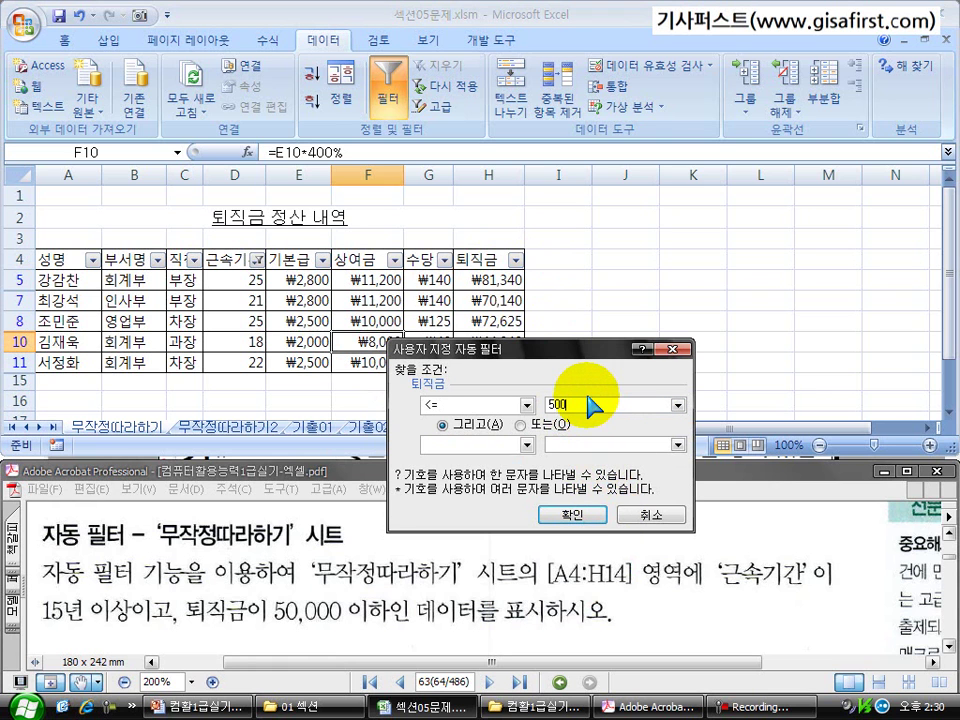
pyautogui.click(572, 514)
pyautogui.click(183, 321)
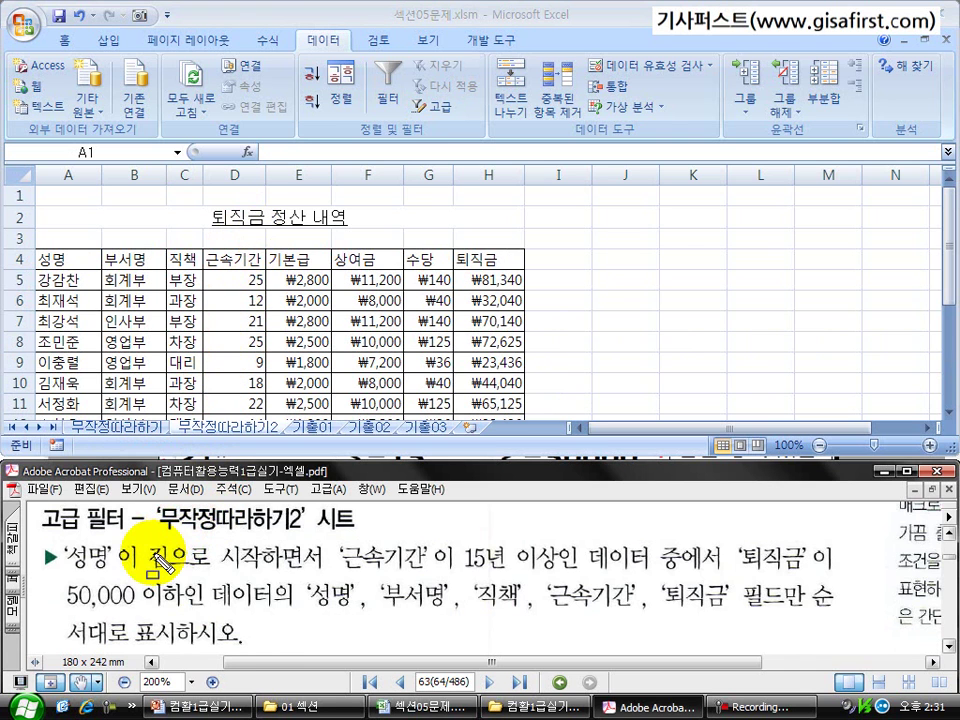
# Review the advanced filter task for the '무작정따라하기2' sheet, including its conditions on 성명, 근속기간 and 퇴직금 and the requested output fields.
pyautogui.moveTo(36, 506)
pyautogui.mouseDown()
pyautogui.moveTo(152, 538)
pyautogui.moveTo(313, 531)
pyautogui.moveTo(372, 545)
pyautogui.mouseUp()
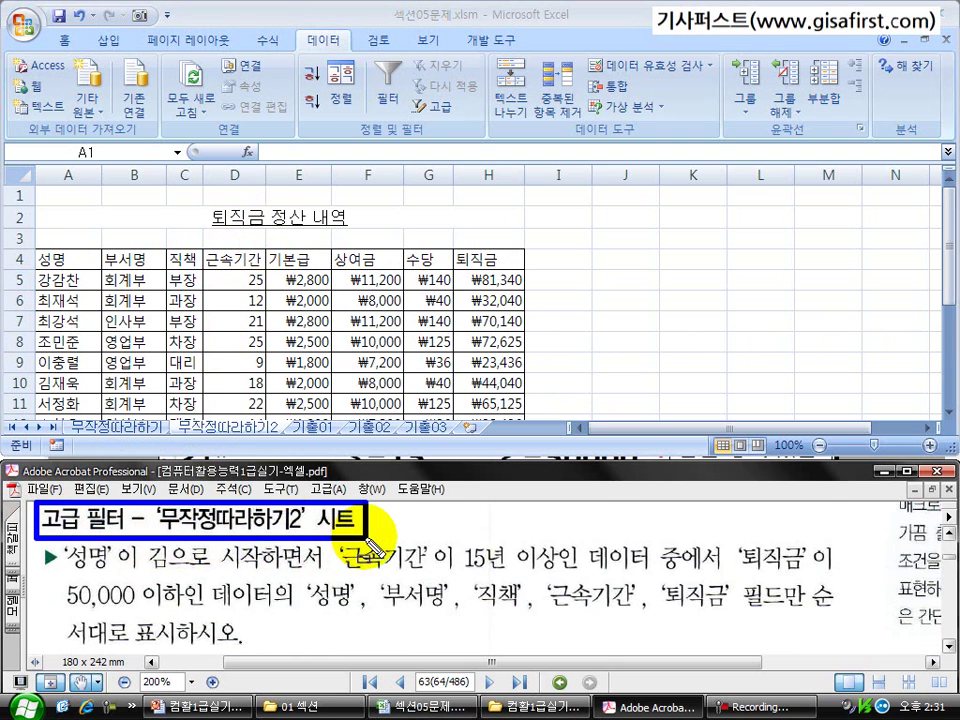
pyautogui.moveTo(171, 415); pyautogui.dragTo(291, 446)
pyautogui.click(293, 446)
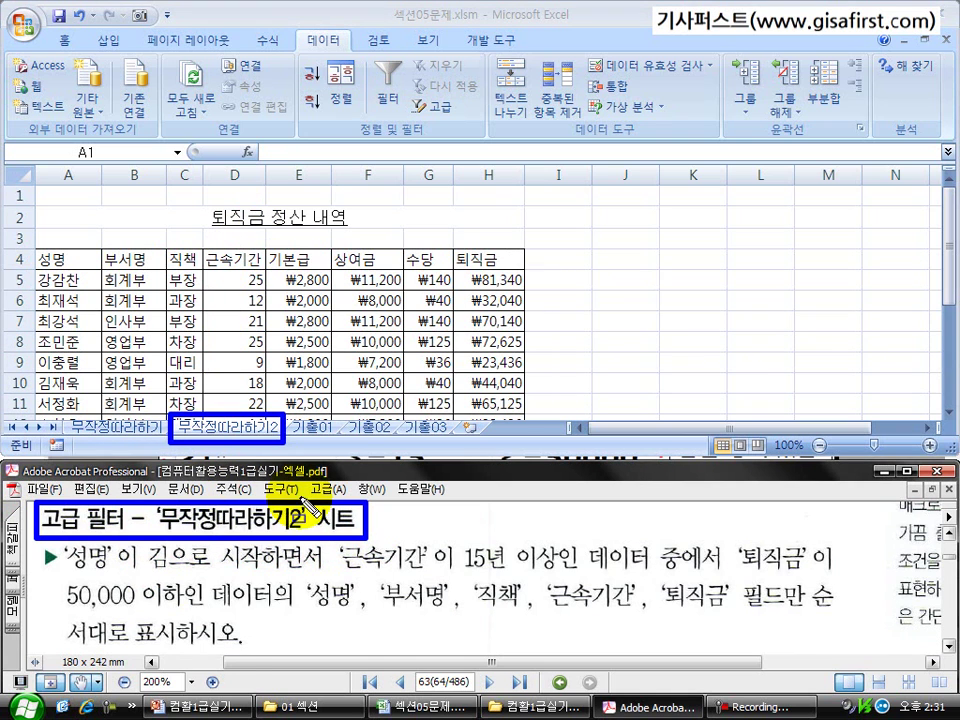
pyautogui.click(232, 628)
pyautogui.press('Escape')
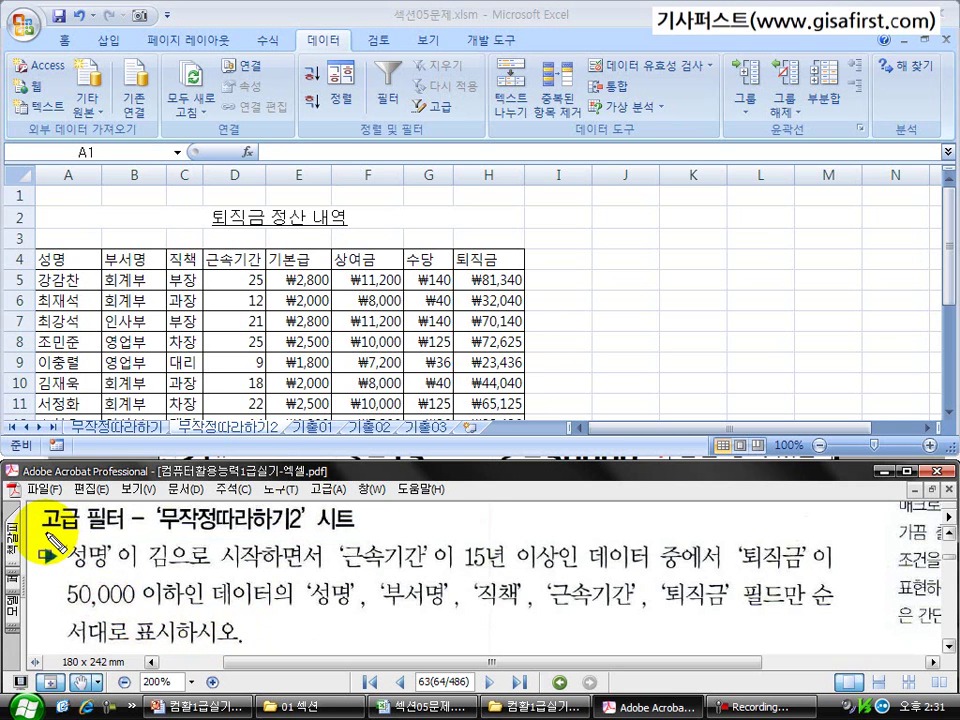
pyautogui.moveTo(46, 532)
pyautogui.mouseDown()
pyautogui.moveTo(50, 558)
pyautogui.moveTo(107, 575)
pyautogui.moveTo(265, 577)
pyautogui.mouseUp()
pyautogui.moveTo(322, 532)
pyautogui.mouseDown()
pyautogui.moveTo(428, 577)
pyautogui.moveTo(558, 577)
pyautogui.mouseUp()
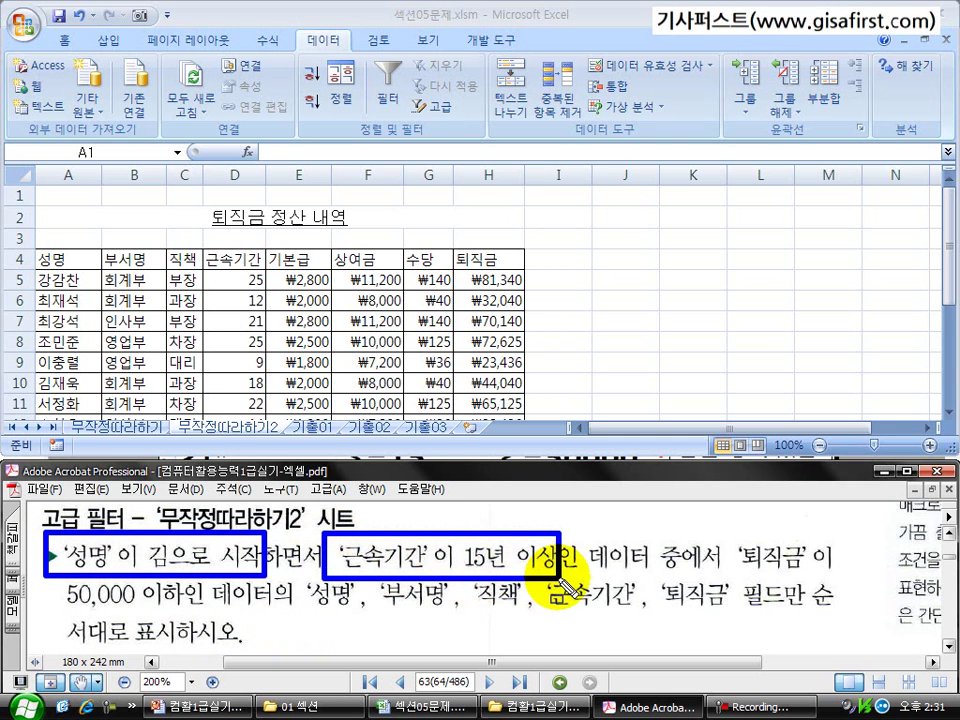
pyautogui.moveTo(727, 533); pyautogui.dragTo(837, 576)
pyautogui.moveTo(44, 572); pyautogui.dragTo(210, 612)
pyautogui.moveTo(307, 573)
pyautogui.mouseDown()
pyautogui.moveTo(322, 620)
pyautogui.moveTo(808, 619)
pyautogui.mouseUp()
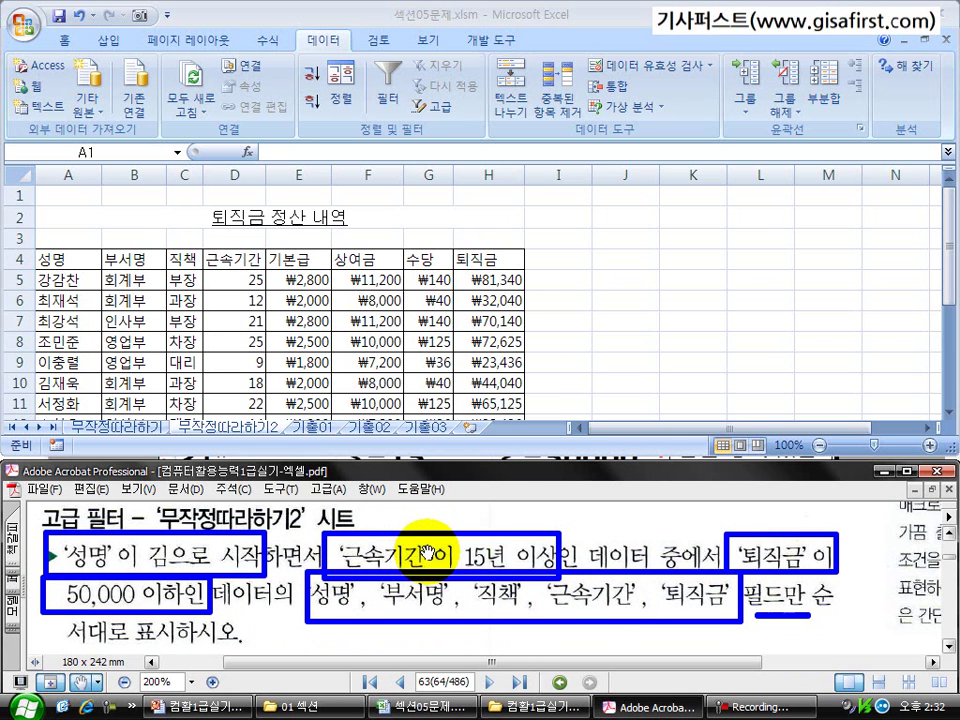
pyautogui.hotkey('alt', 'Tab')
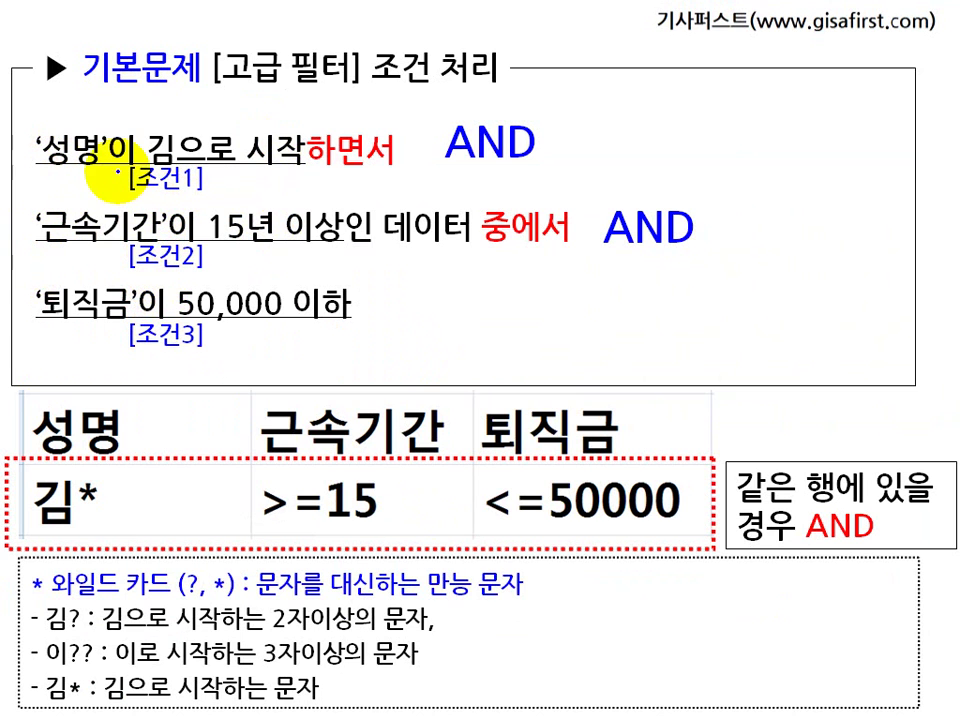
pyautogui.moveTo(140, 158)
pyautogui.mouseDown()
pyautogui.moveTo(178, 103)
pyautogui.moveTo(190, 135)
pyautogui.mouseUp()
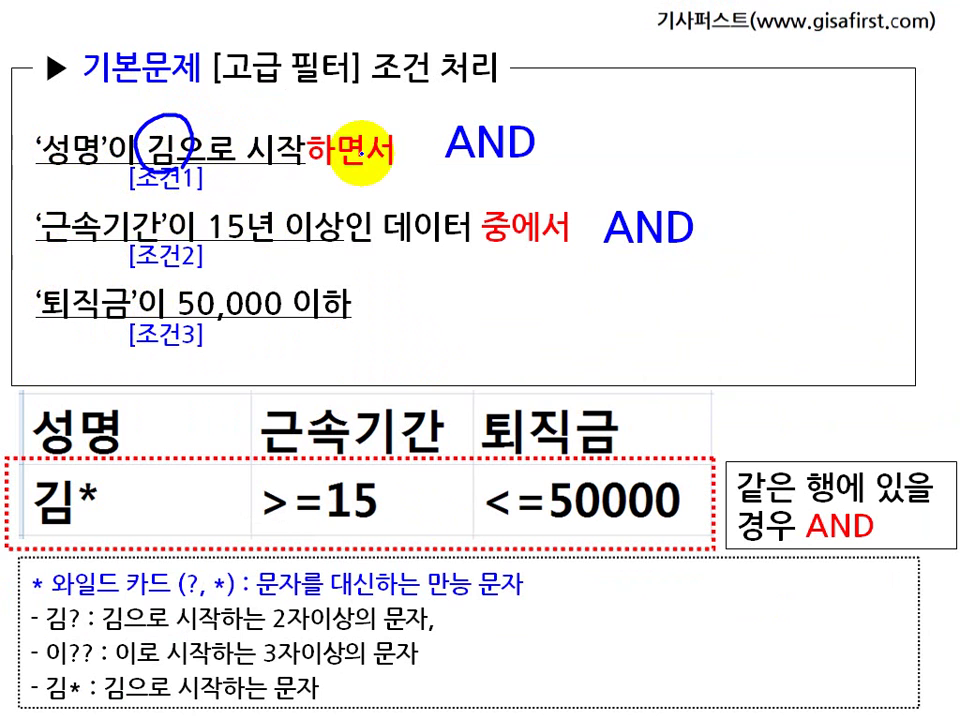
pyautogui.moveTo(316, 180); pyautogui.dragTo(390, 176)
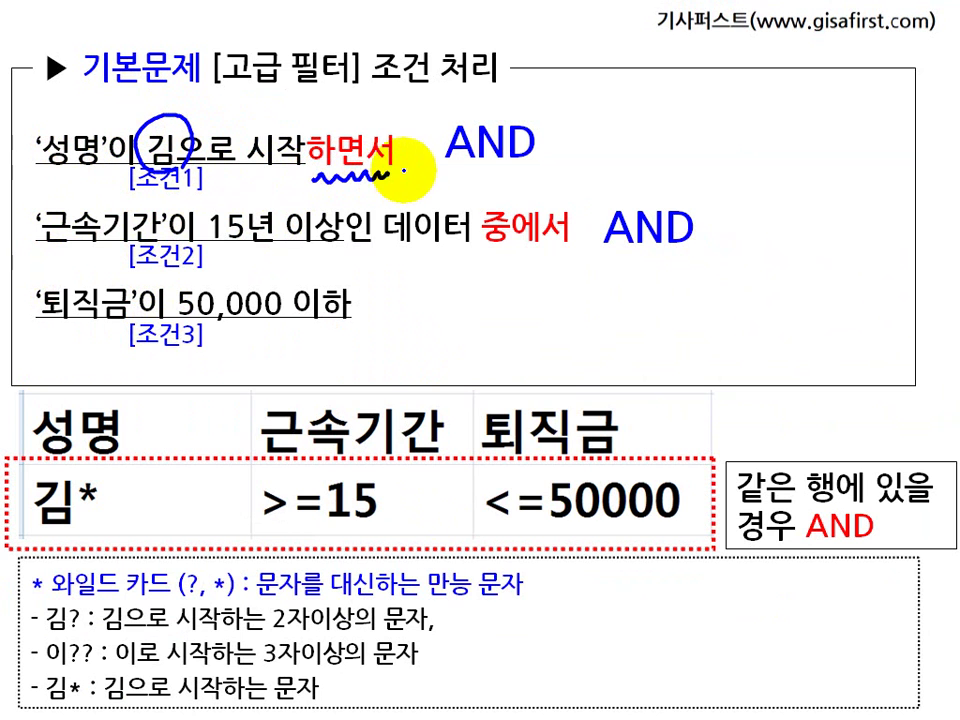
pyautogui.moveTo(500, 174)
pyautogui.mouseDown()
pyautogui.moveTo(476, 107)
pyautogui.moveTo(553, 139)
pyautogui.moveTo(525, 161)
pyautogui.mouseUp()
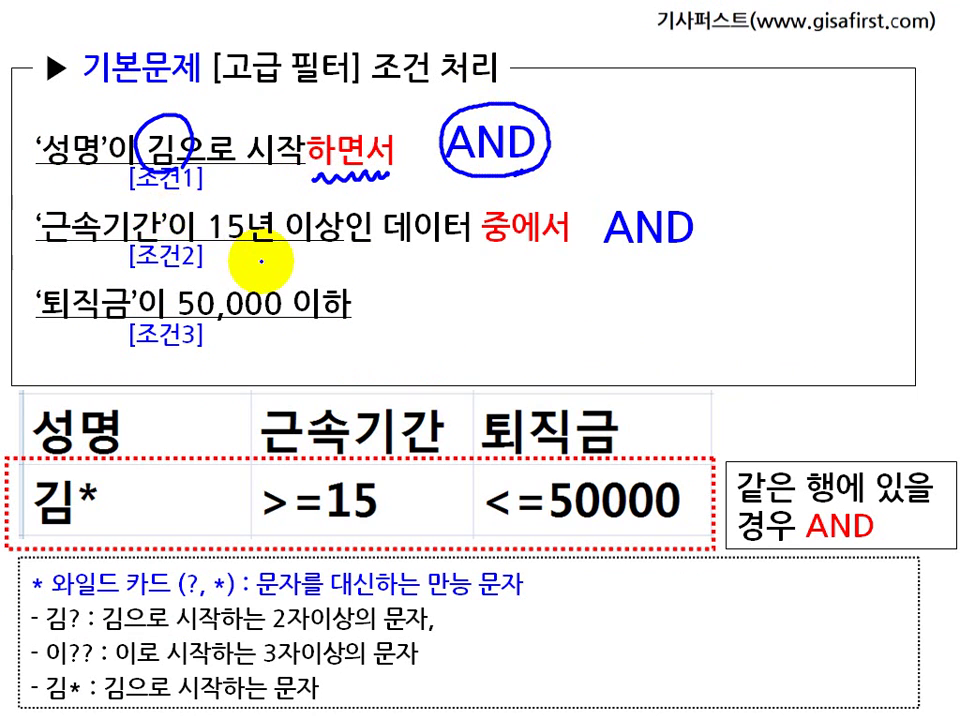
pyautogui.moveTo(485, 248); pyautogui.dragTo(677, 258)
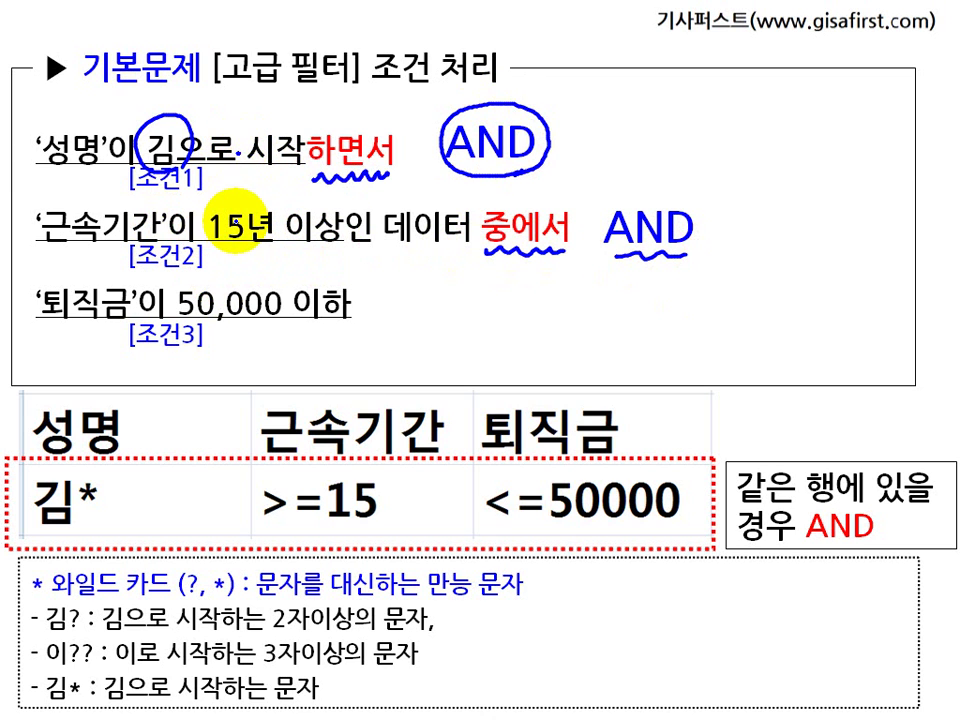
pyautogui.moveTo(44, 322); pyautogui.dragTo(285, 318)
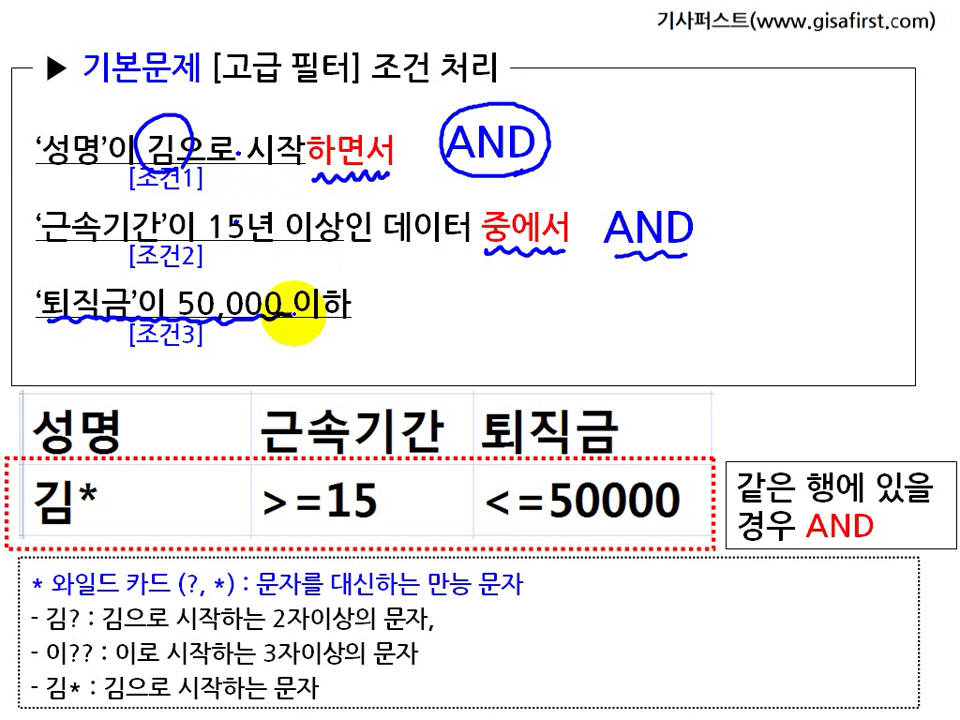
pyautogui.press('e')
pyautogui.moveTo(46, 156); pyautogui.dragTo(272, 160)
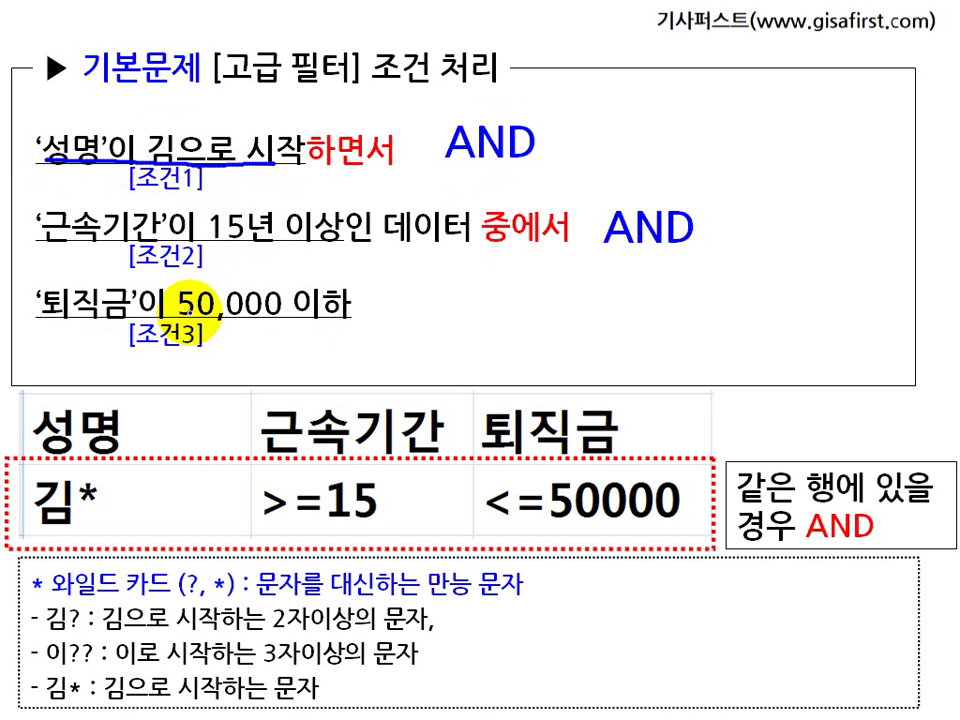
pyautogui.press('e')
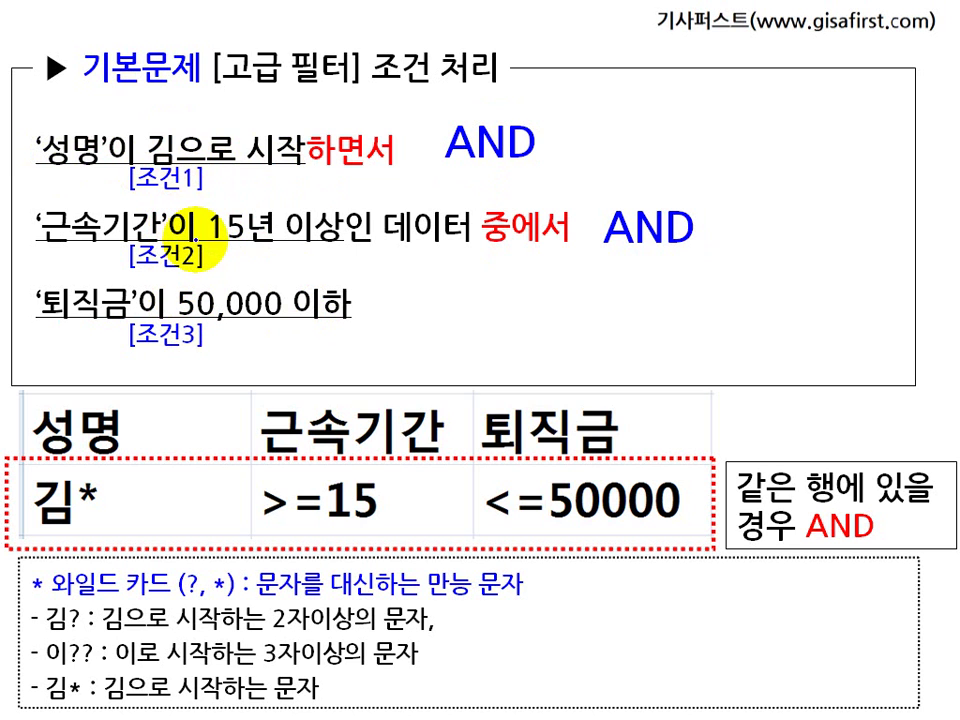
pyautogui.moveTo(40, 240); pyautogui.dragTo(300, 240)
pyautogui.moveTo(40, 318); pyautogui.dragTo(320, 319)
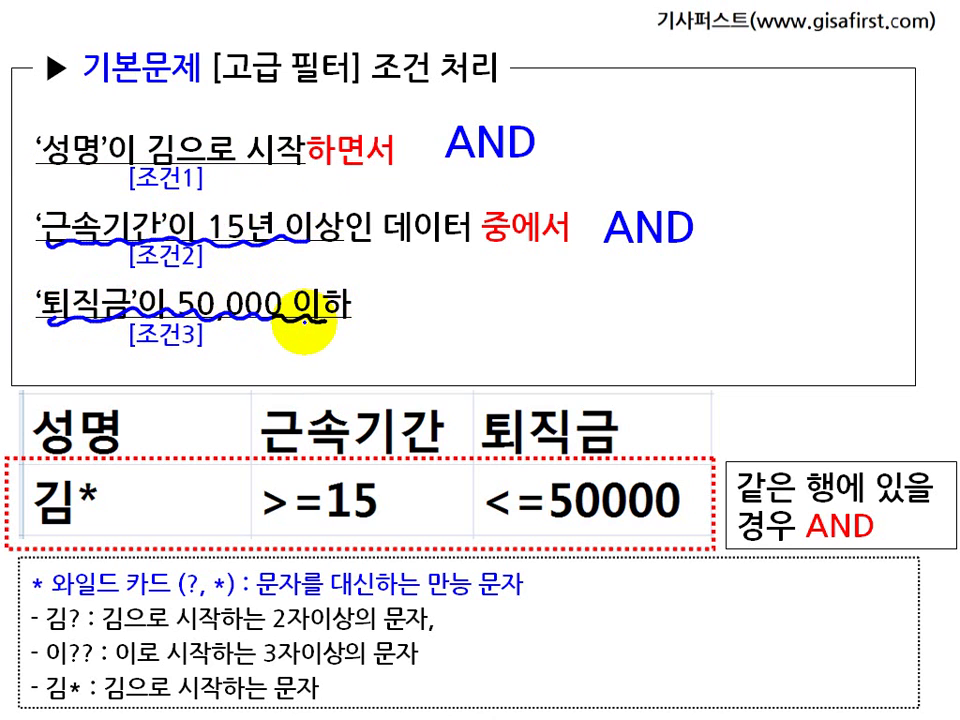
pyautogui.moveTo(38, 160)
pyautogui.mouseDown()
pyautogui.moveTo(236, 163)
pyautogui.moveTo(268, 178)
pyautogui.mouseUp()
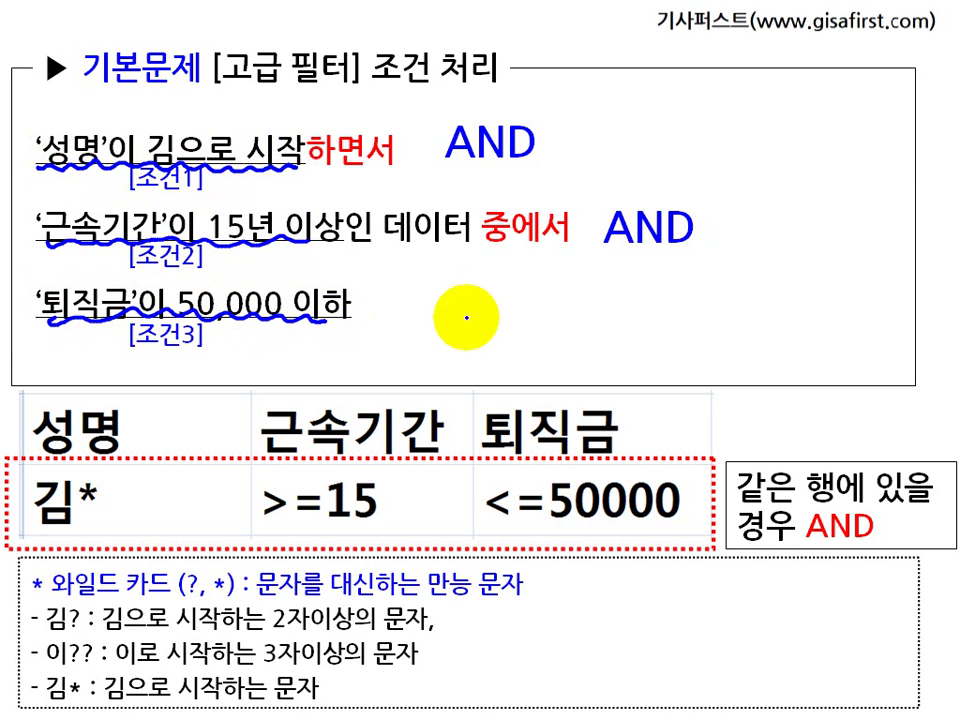
pyautogui.moveTo(465, 312)
pyautogui.mouseDown()
pyautogui.moveTo(429, 339)
pyautogui.moveTo(480, 347)
pyautogui.mouseUp()
pyautogui.moveTo(566, 306)
pyautogui.mouseDown()
pyautogui.moveTo(581, 315)
pyautogui.moveTo(584, 341)
pyautogui.moveTo(617, 304)
pyautogui.moveTo(561, 356)
pyautogui.moveTo(625, 350)
pyautogui.mouseUp()
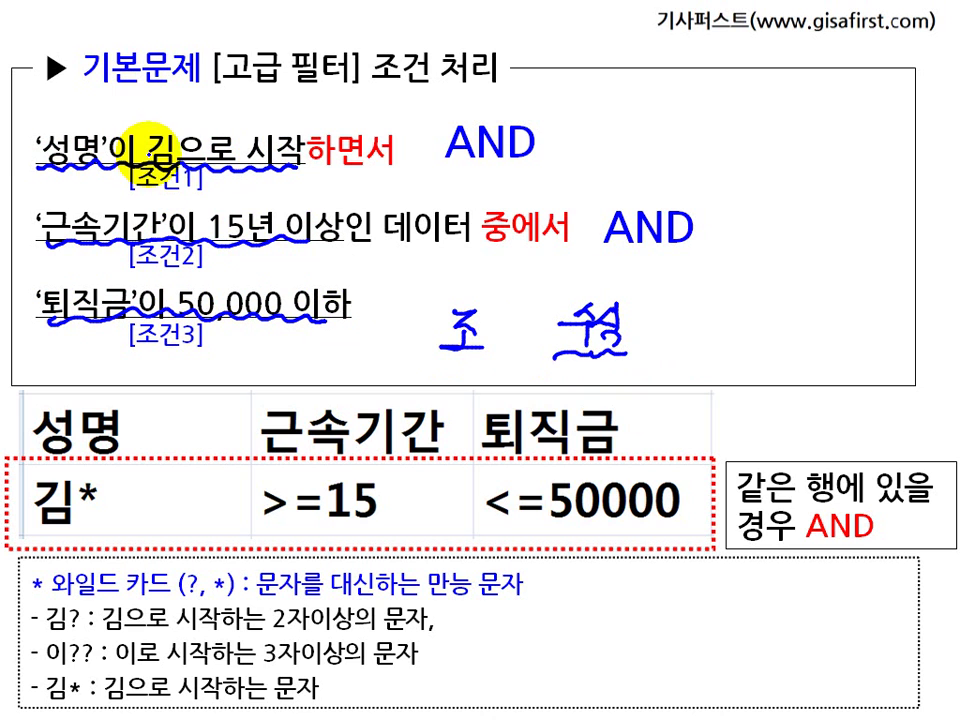
pyautogui.moveTo(150, 145); pyautogui.dragTo(186, 160)
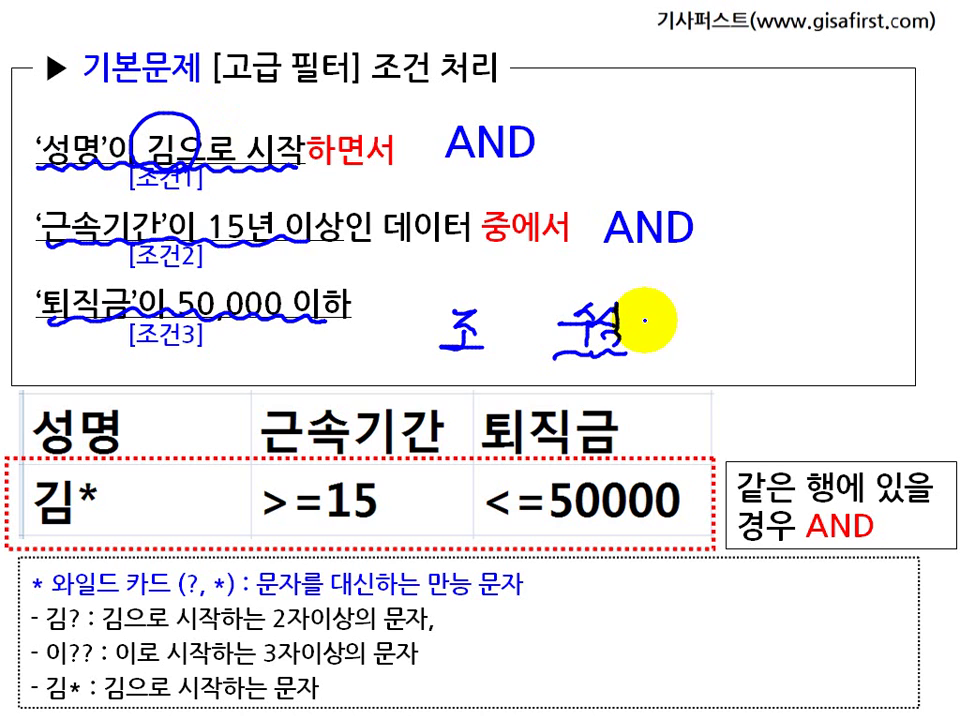
pyautogui.press('e')
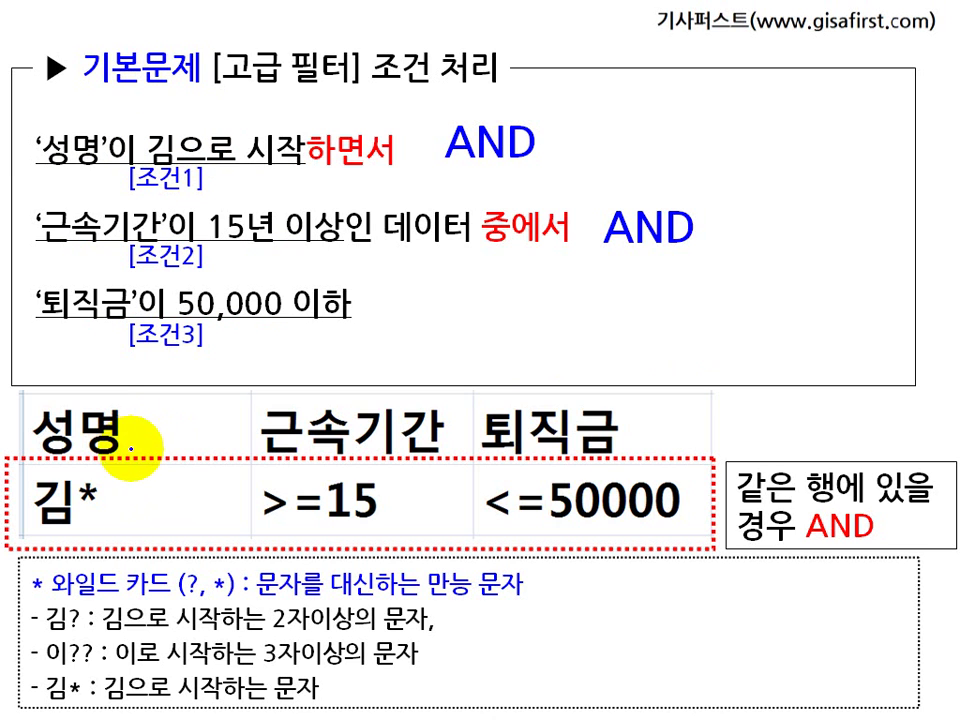
pyautogui.moveTo(118, 463)
pyautogui.mouseDown()
pyautogui.moveTo(21, 435)
pyautogui.moveTo(105, 420)
pyautogui.mouseUp()
pyautogui.moveTo(64, 154)
pyautogui.mouseDown()
pyautogui.moveTo(113, 141)
pyautogui.moveTo(98, 176)
pyautogui.mouseUp()
pyautogui.moveTo(200, 177); pyautogui.dragTo(279, 171)
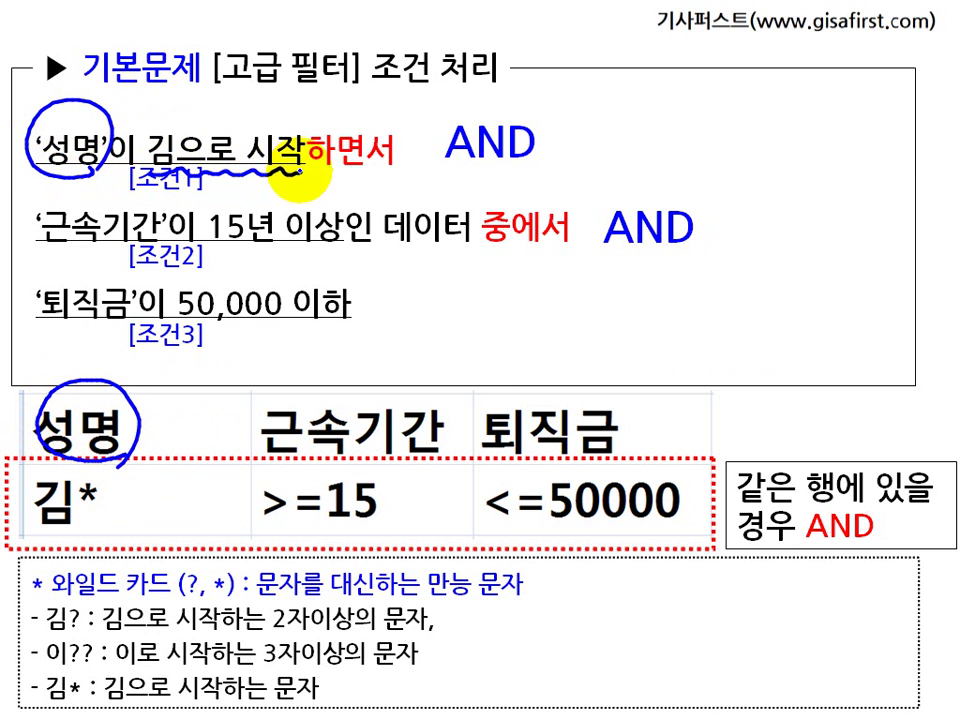
pyautogui.moveTo(22, 522); pyautogui.dragTo(100, 511)
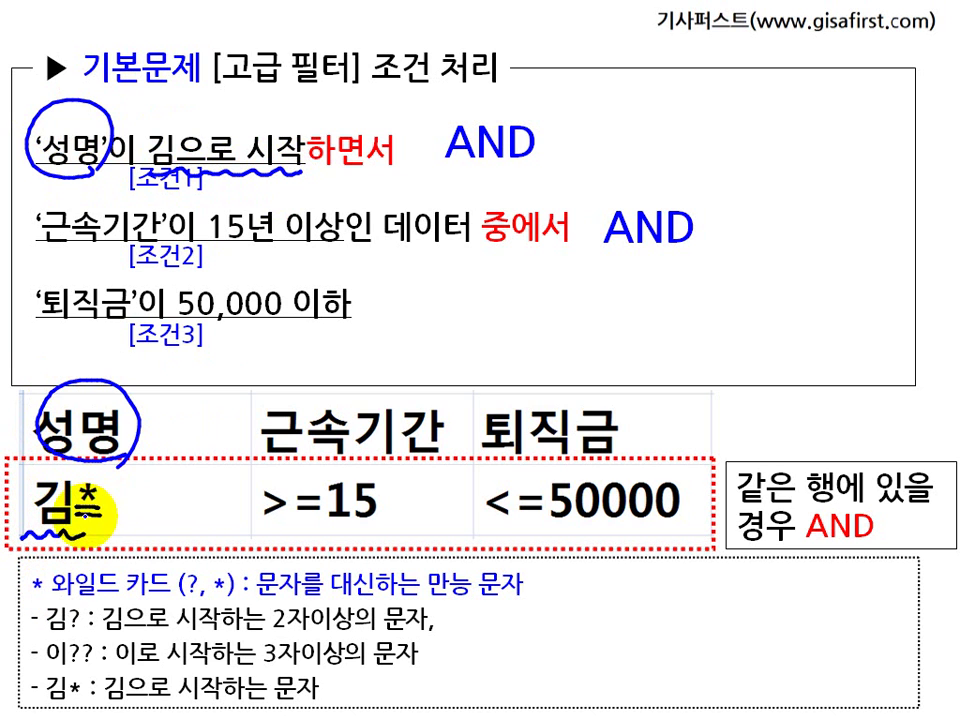
pyautogui.moveTo(42, 602); pyautogui.dragTo(145, 605)
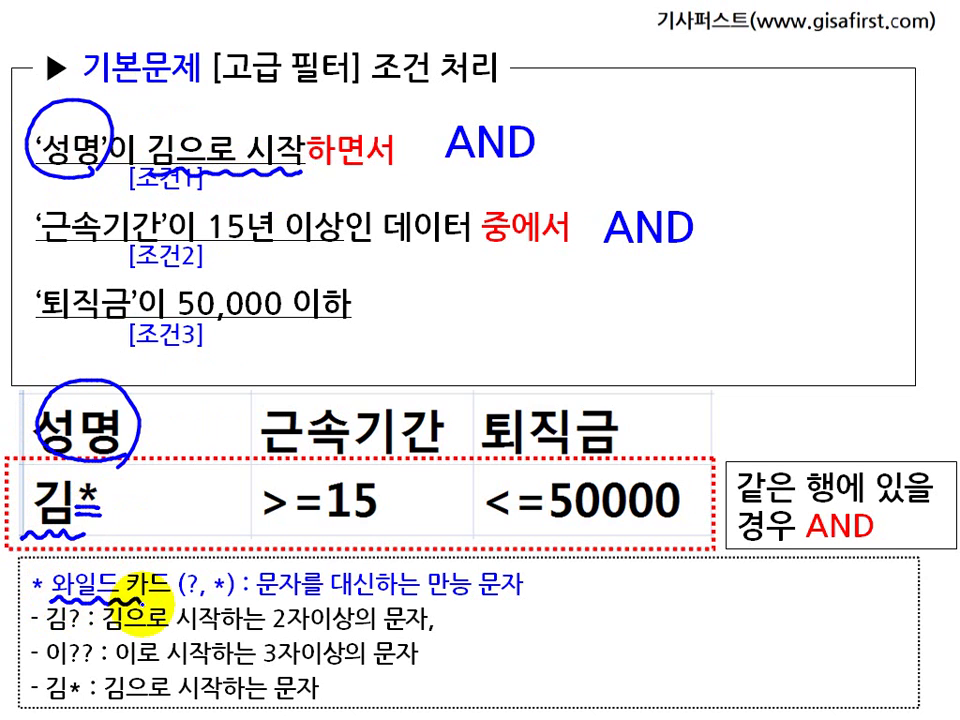
pyautogui.moveTo(258, 604); pyautogui.dragTo(425, 604)
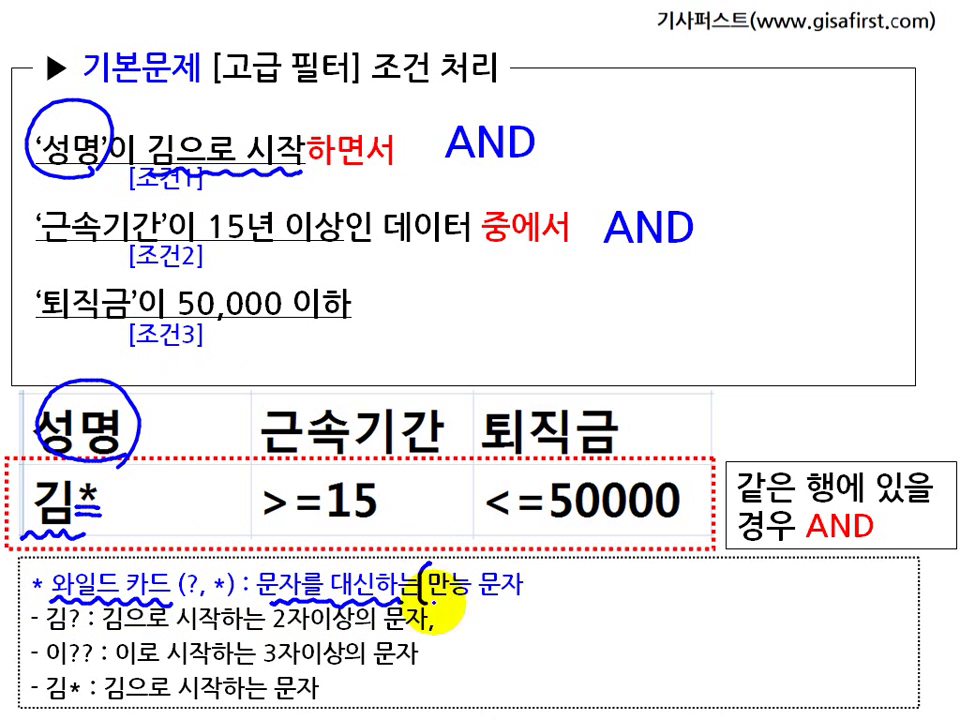
pyautogui.moveTo(525, 565); pyautogui.dragTo(524, 598)
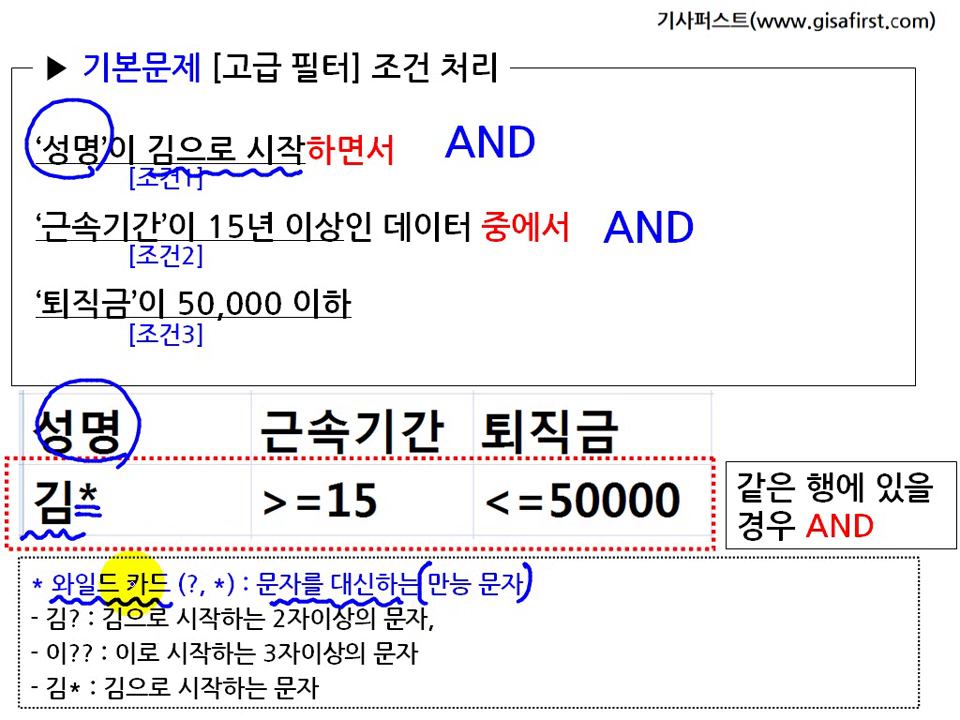
pyautogui.moveTo(100, 603); pyautogui.dragTo(172, 604)
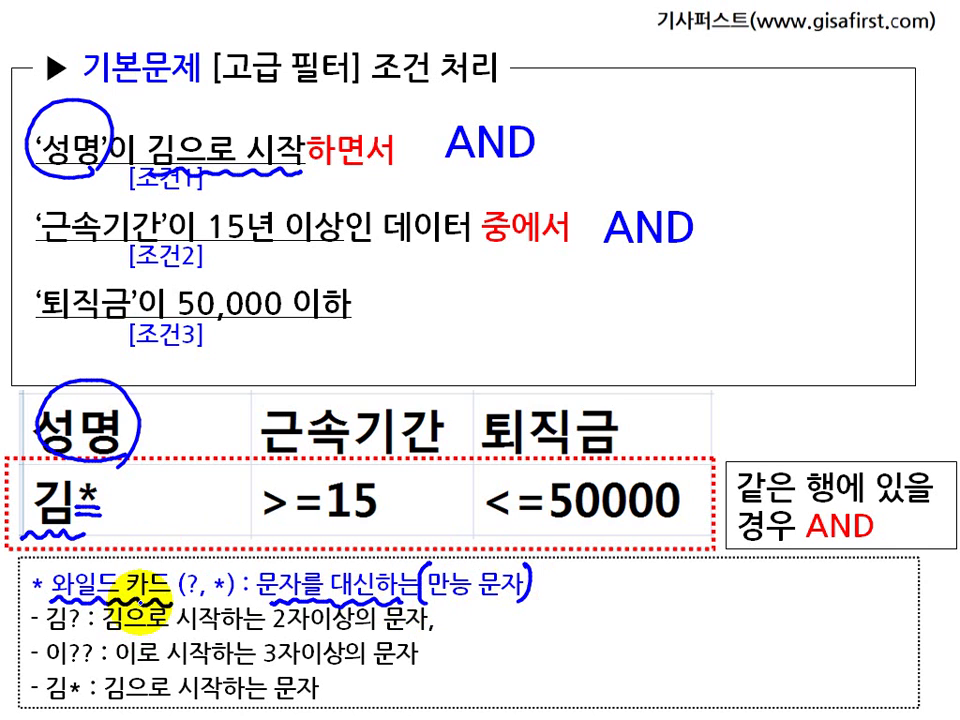
pyautogui.press('e')
pyautogui.moveTo(180, 598); pyautogui.dragTo(226, 601)
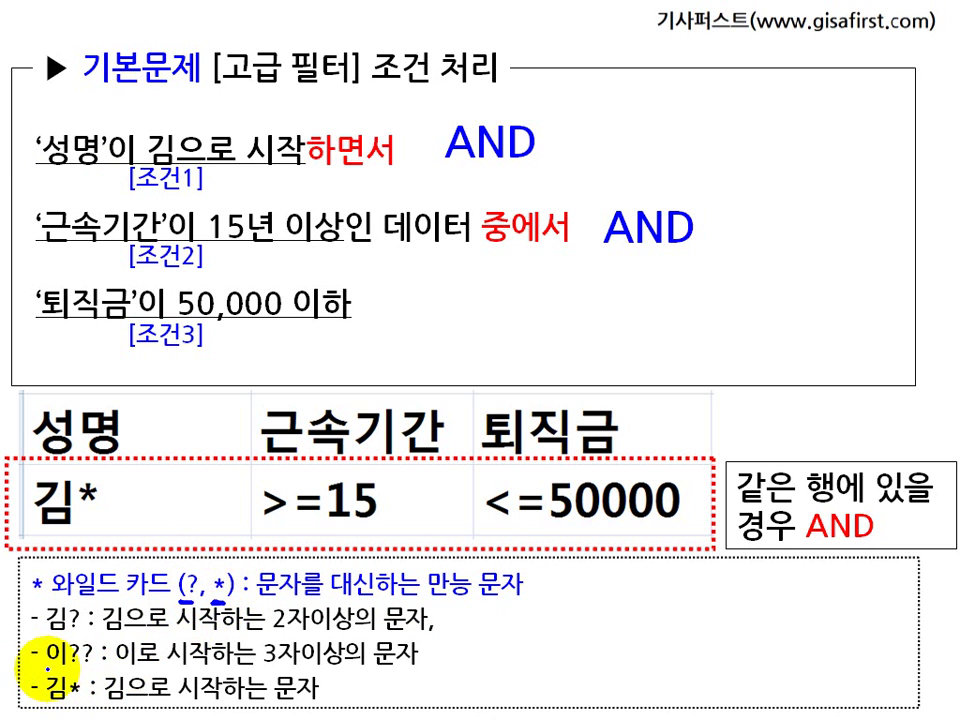
pyautogui.moveTo(36, 678)
pyautogui.mouseDown()
pyautogui.moveTo(30, 670)
pyautogui.moveTo(284, 670)
pyautogui.moveTo(283, 655)
pyautogui.mouseUp()
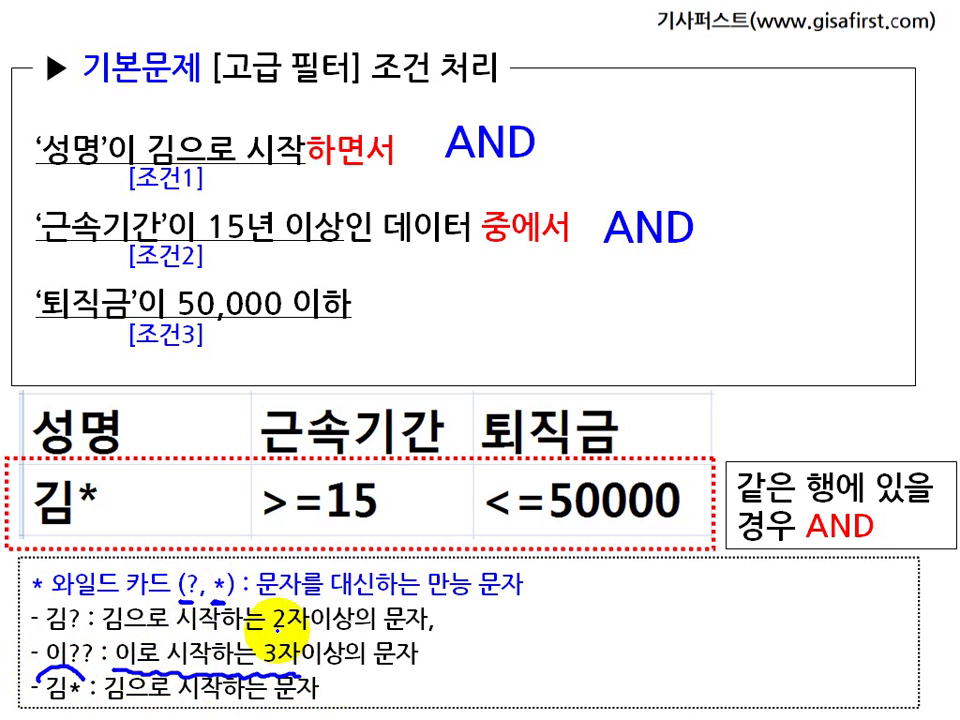
pyautogui.moveTo(70, 520)
pyautogui.mouseDown()
pyautogui.moveTo(92, 522)
pyautogui.moveTo(92, 551)
pyautogui.mouseUp()
pyautogui.moveTo(108, 551); pyautogui.dragTo(128, 551)
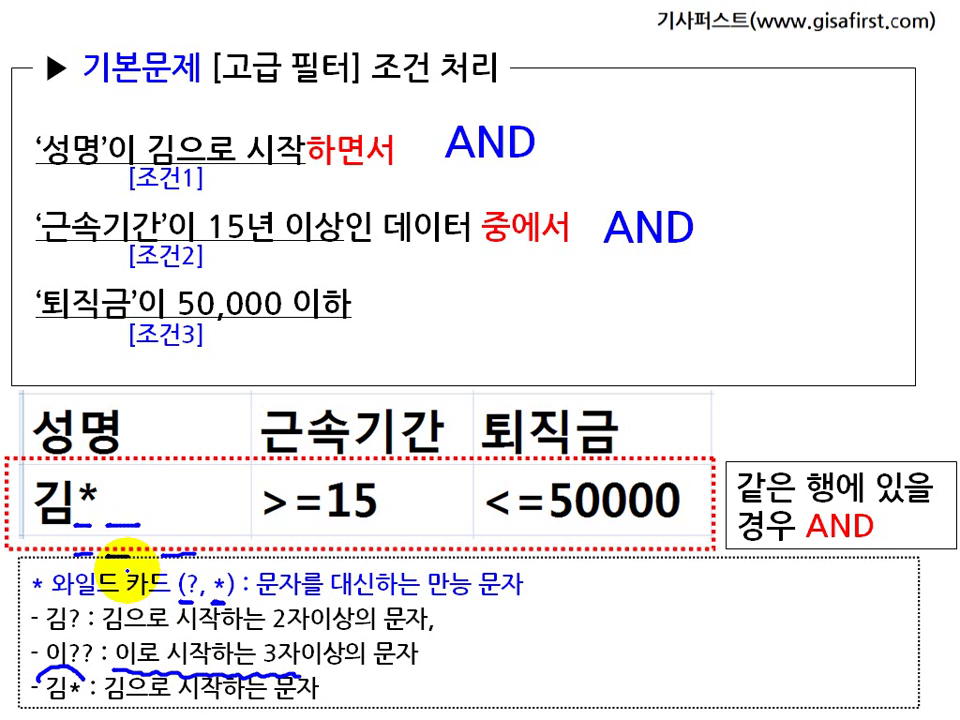
pyautogui.moveTo(30, 518)
pyautogui.mouseDown()
pyautogui.moveTo(75, 512)
pyautogui.moveTo(135, 525)
pyautogui.mouseUp()
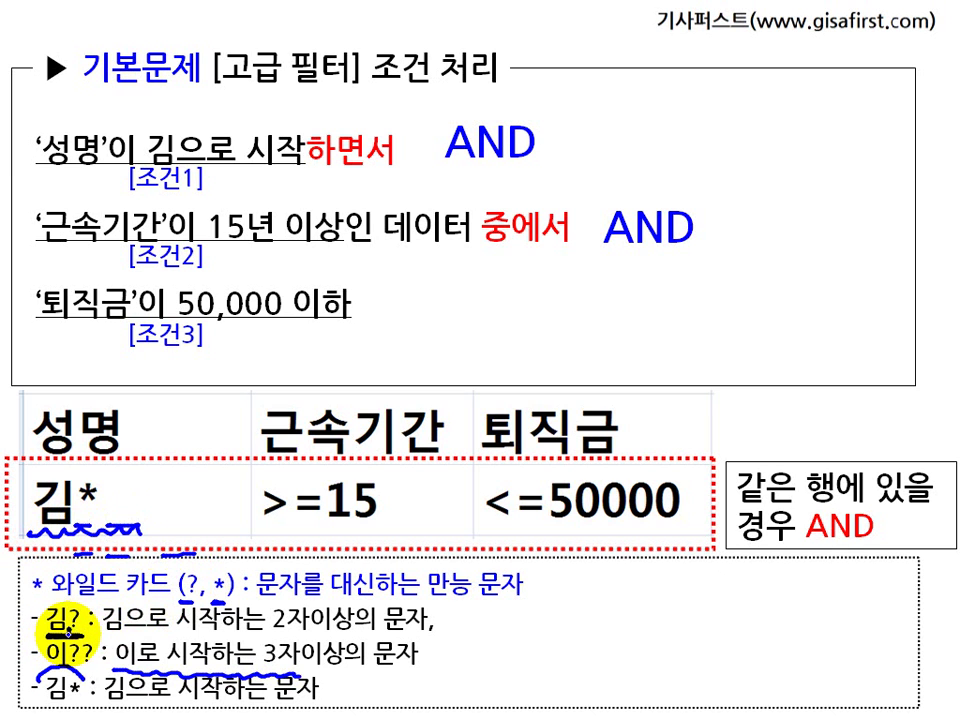
pyautogui.moveTo(42, 672); pyautogui.dragTo(82, 668)
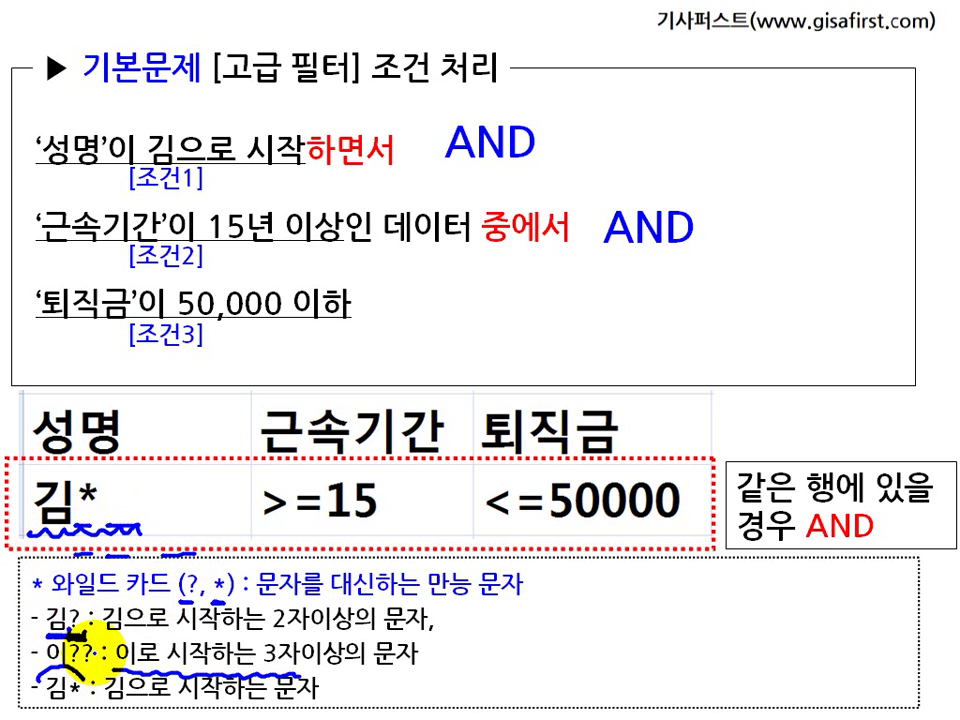
pyautogui.moveTo(111, 615); pyautogui.dragTo(230, 632)
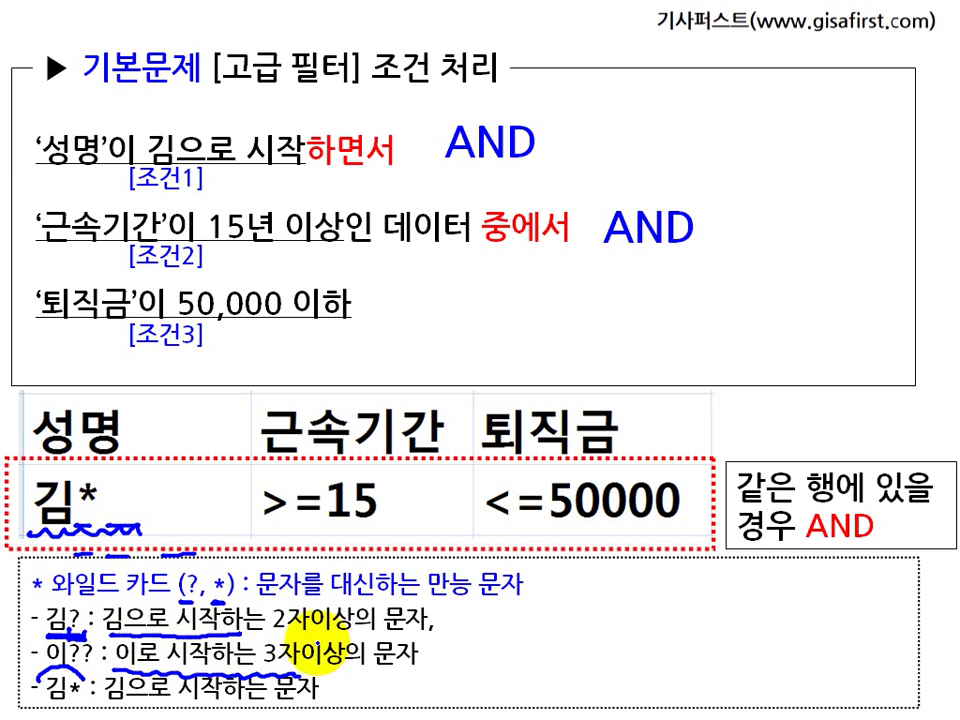
pyautogui.moveTo(283, 630); pyautogui.dragTo(372, 632)
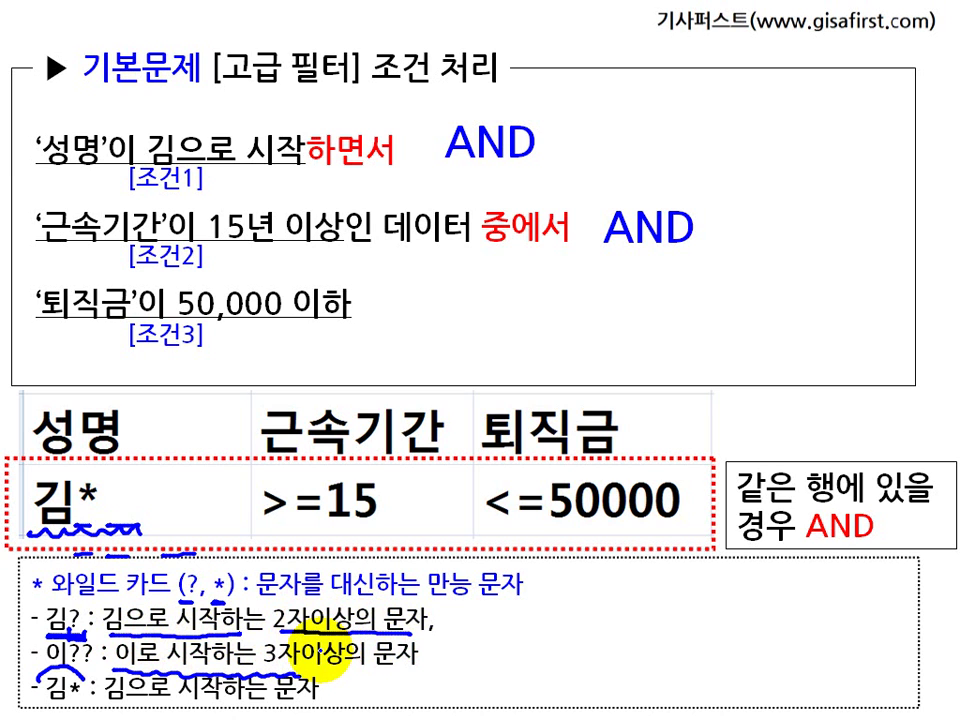
pyautogui.press('e')
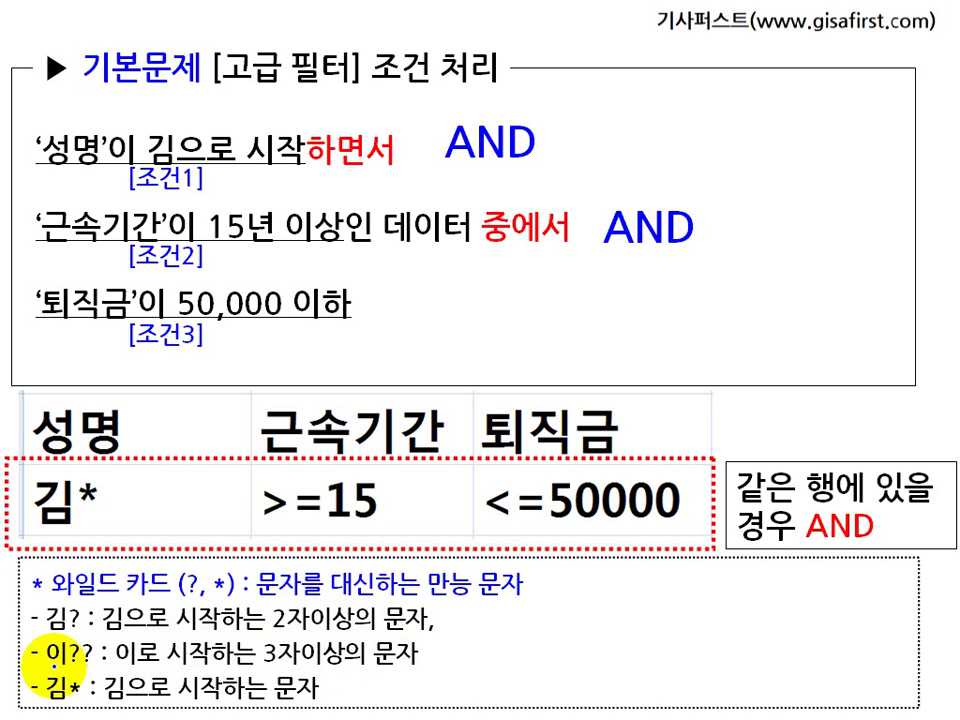
pyautogui.moveTo(56, 660)
pyautogui.mouseDown()
pyautogui.moveTo(95, 662)
pyautogui.moveTo(95, 636)
pyautogui.moveTo(82, 634)
pyautogui.moveTo(44, 666)
pyautogui.mouseUp()
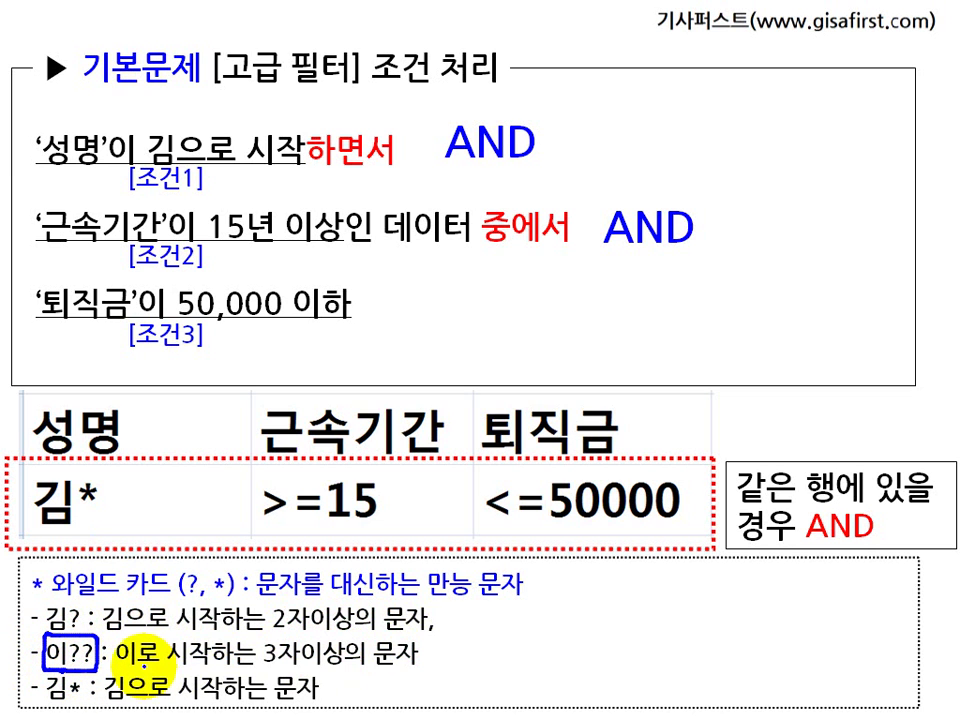
pyautogui.moveTo(115, 664); pyautogui.dragTo(205, 665)
pyautogui.moveTo(283, 662); pyautogui.dragTo(405, 668)
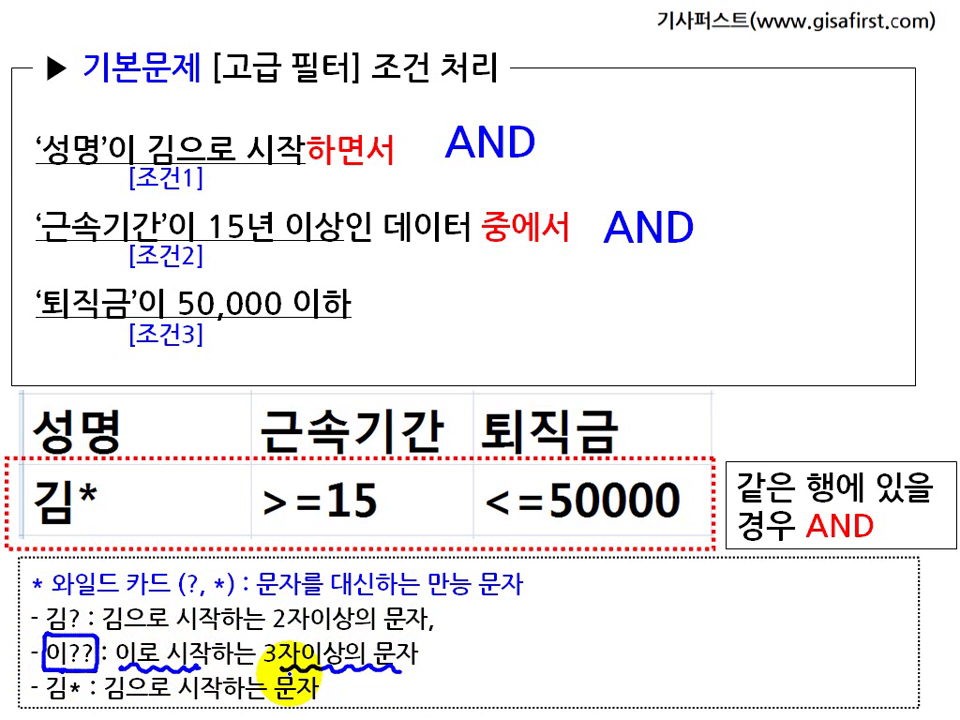
pyautogui.press('e')
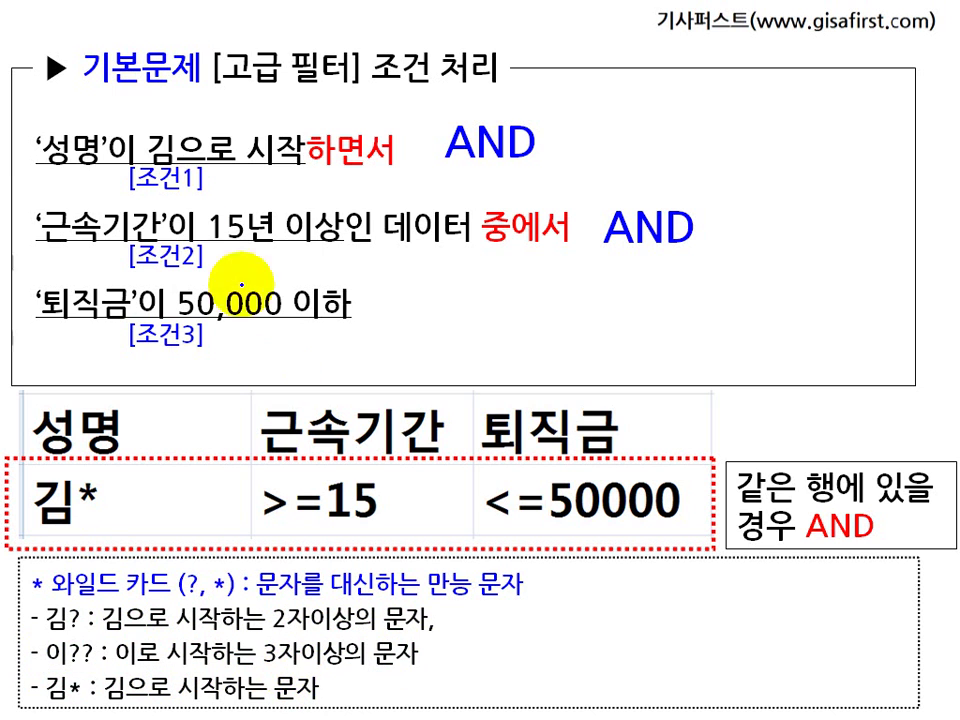
pyautogui.moveTo(38, 150)
pyautogui.mouseDown()
pyautogui.moveTo(60, 162)
pyautogui.moveTo(112, 164)
pyautogui.mouseUp()
pyautogui.moveTo(180, 170); pyautogui.dragTo(290, 167)
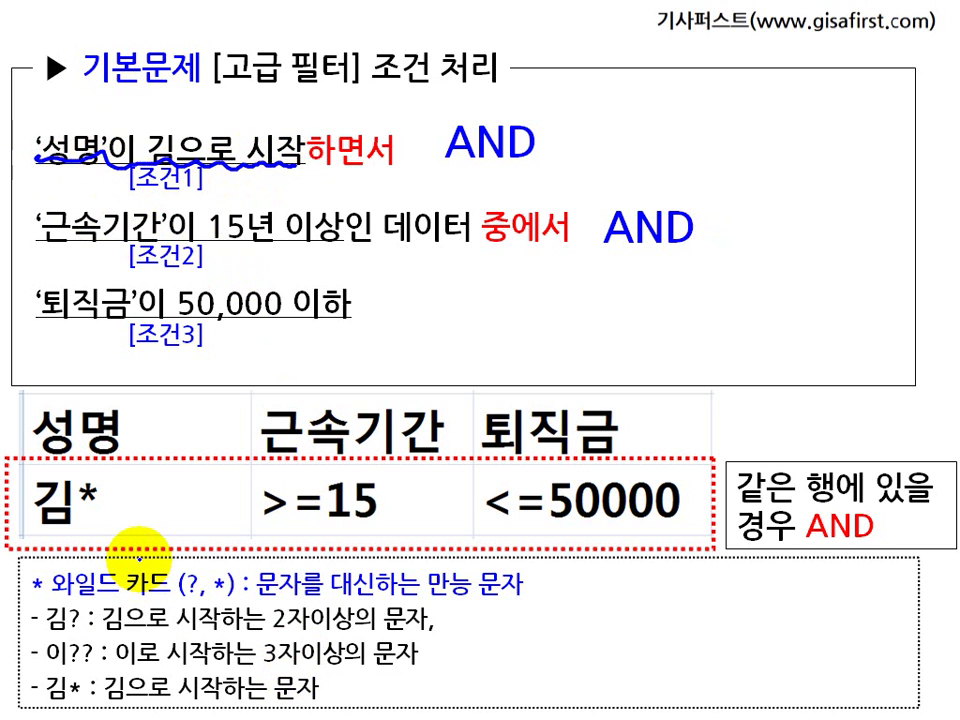
pyautogui.moveTo(38, 455); pyautogui.dragTo(80, 458)
pyautogui.moveTo(163, 104); pyautogui.dragTo(148, 172)
pyautogui.moveTo(289, 105); pyautogui.dragTo(293, 203)
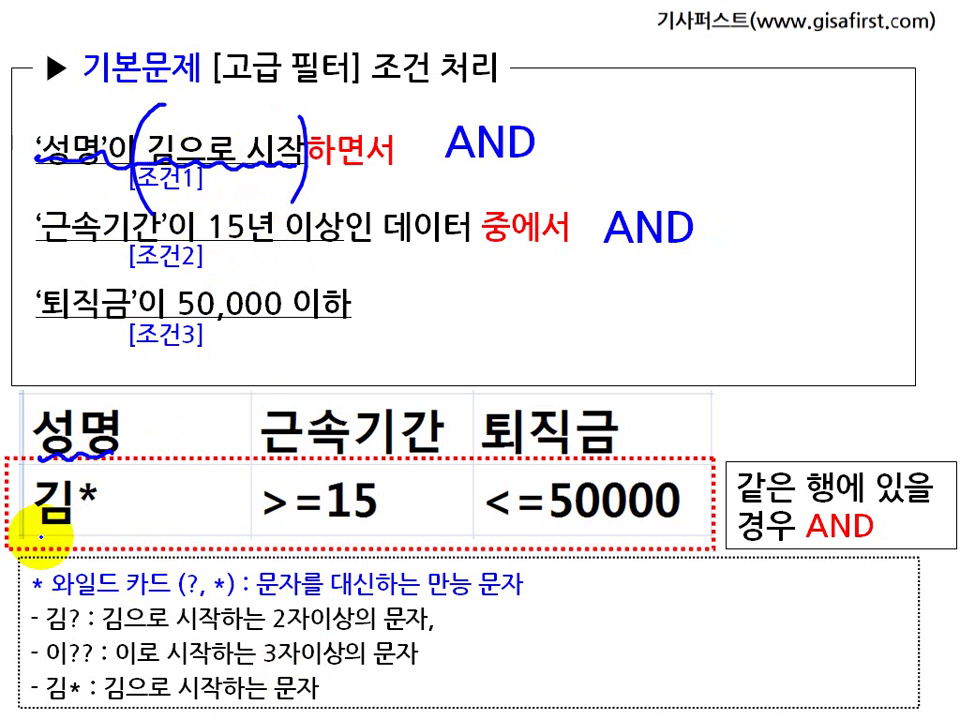
pyautogui.moveTo(28, 540); pyautogui.dragTo(103, 524)
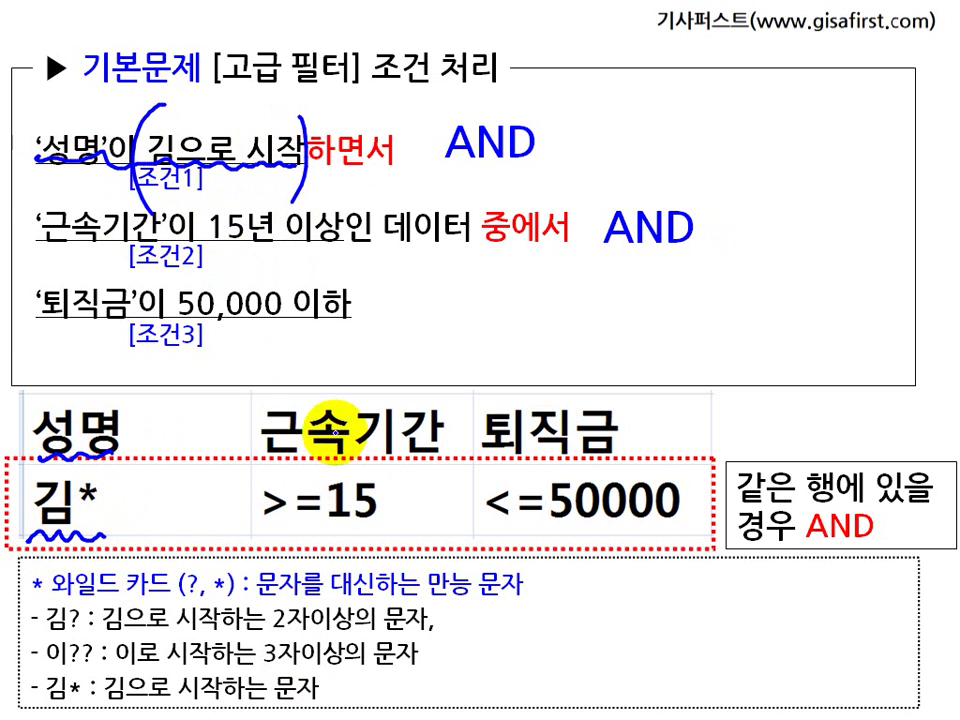
pyautogui.moveTo(38, 248)
pyautogui.mouseDown()
pyautogui.moveTo(242, 254)
pyautogui.moveTo(330, 240)
pyautogui.mouseUp()
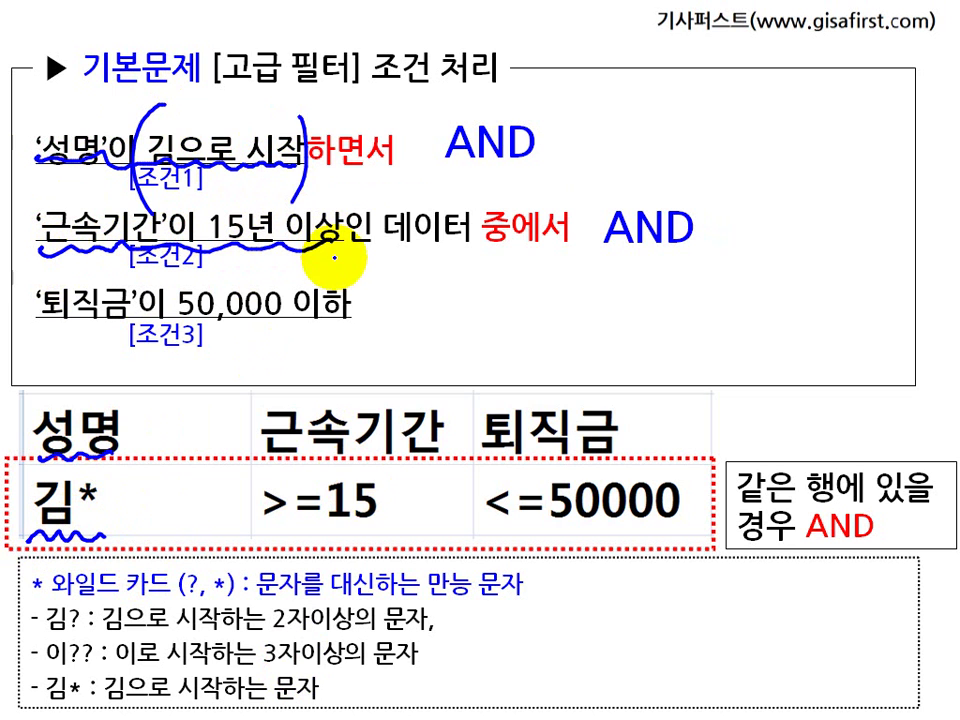
pyautogui.moveTo(268, 460)
pyautogui.mouseDown()
pyautogui.moveTo(349, 452)
pyautogui.moveTo(443, 460)
pyautogui.mouseUp()
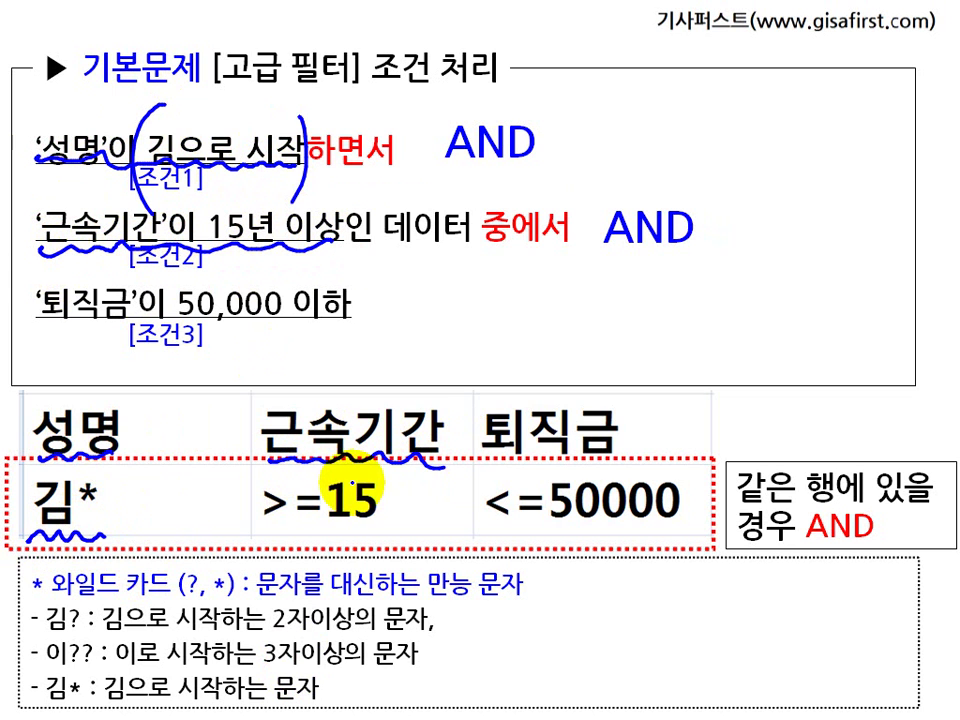
pyautogui.moveTo(246, 527); pyautogui.dragTo(378, 533)
pyautogui.moveTo(579, 597); pyautogui.dragTo(579, 634)
pyautogui.moveTo(633, 603)
pyautogui.mouseDown()
pyautogui.moveTo(660, 598)
pyautogui.moveTo(662, 620)
pyautogui.moveTo(634, 640)
pyautogui.mouseUp()
pyautogui.moveTo(664, 598); pyautogui.dragTo(655, 640)
pyautogui.moveTo(585, 652); pyautogui.dragTo(740, 648)
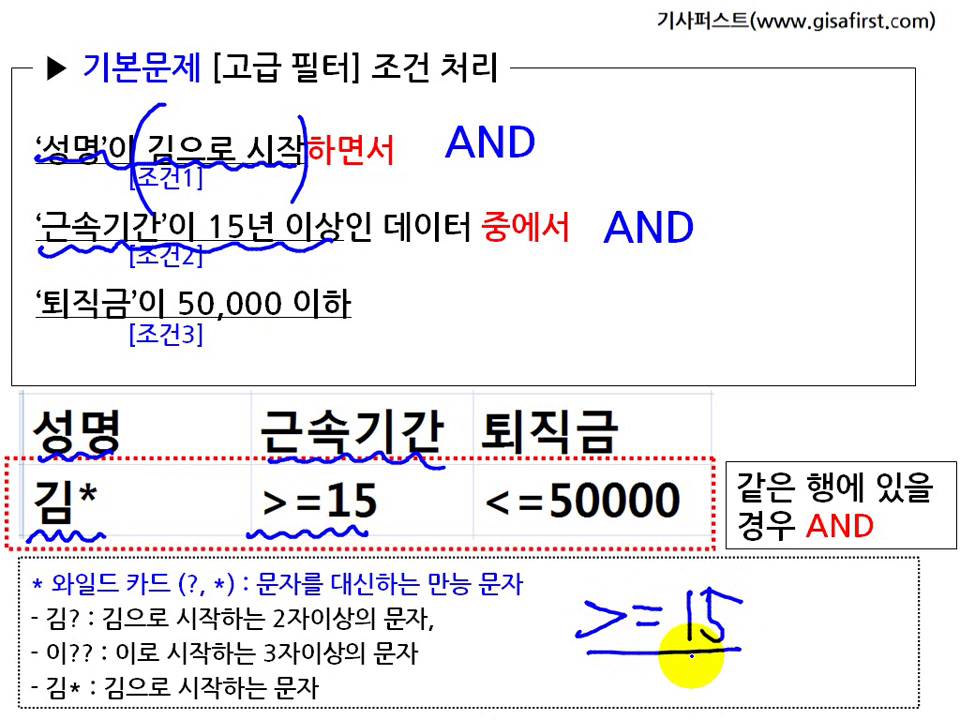
pyautogui.moveTo(483, 462); pyautogui.dragTo(572, 466)
pyautogui.moveTo(690, 519); pyautogui.dragTo(484, 532)
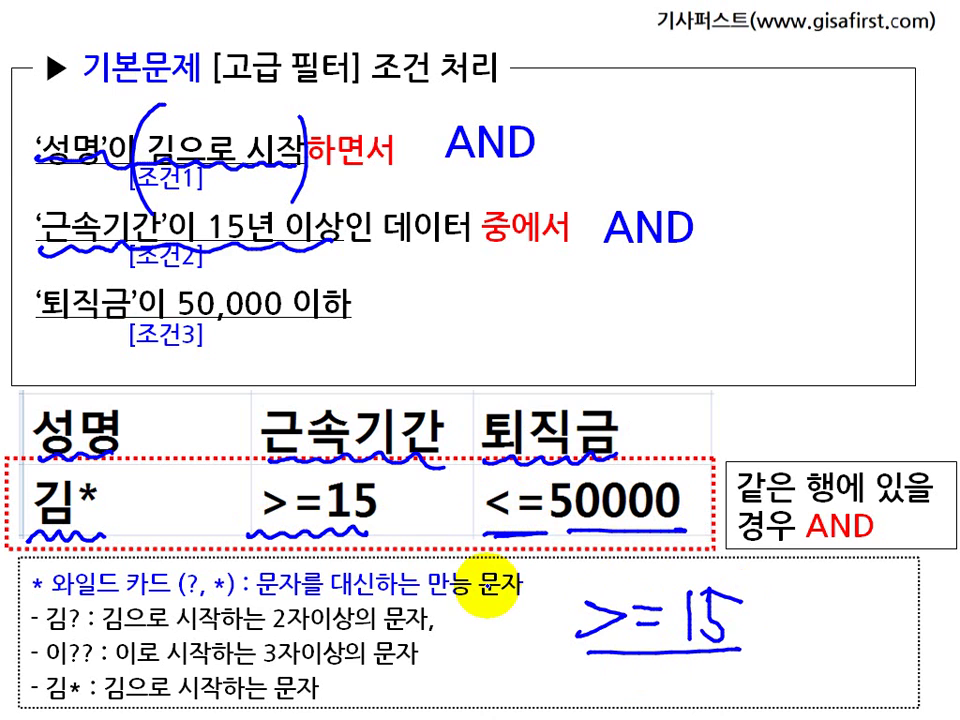
pyautogui.moveTo(26, 392)
pyautogui.mouseDown()
pyautogui.moveTo(17, 405)
pyautogui.moveTo(38, 532)
pyautogui.moveTo(547, 540)
pyautogui.moveTo(690, 508)
pyautogui.moveTo(671, 392)
pyautogui.moveTo(33, 377)
pyautogui.mouseUp()
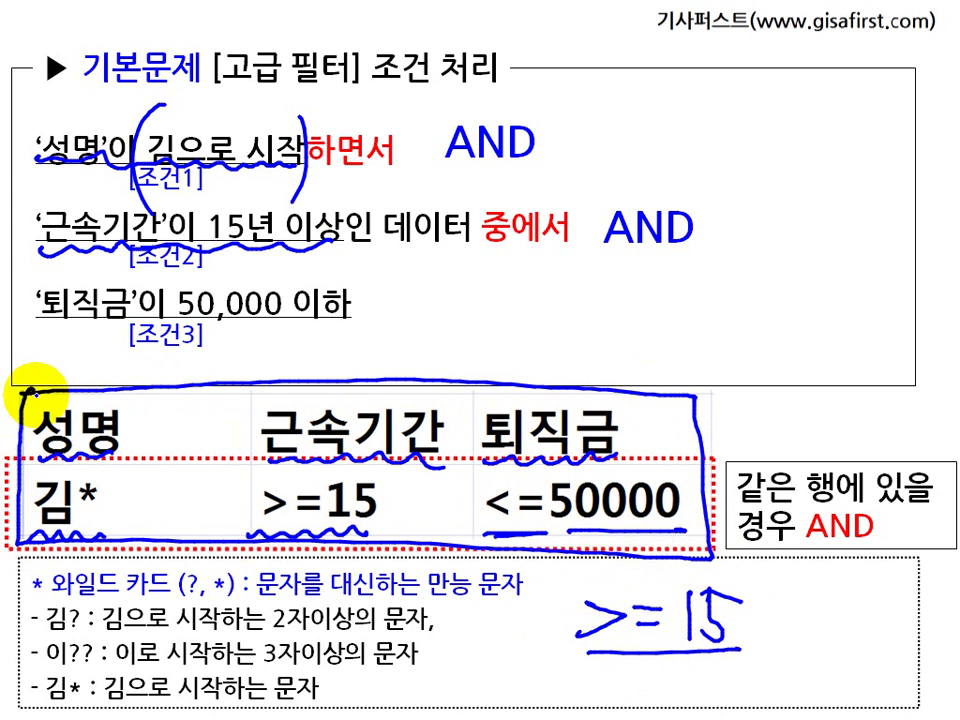
# Switch to Excel and the task document, check the required condition area, and select A16:H19 on the sheet.
pyautogui.hotkey('alt', 'Tab')
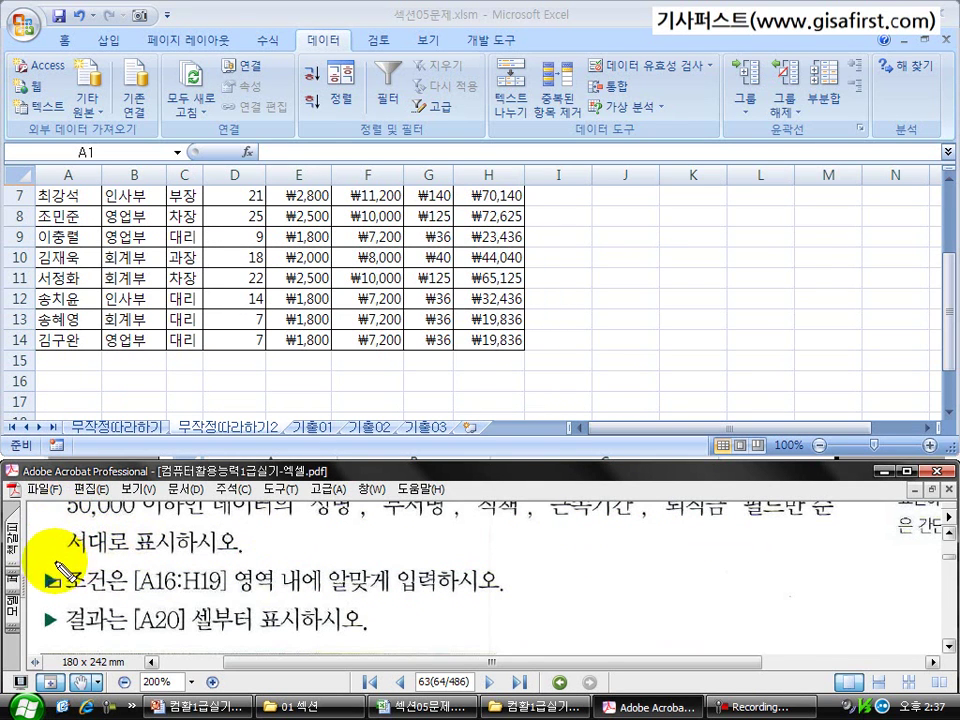
pyautogui.moveTo(50, 557)
pyautogui.mouseDown()
pyautogui.moveTo(160, 601)
pyautogui.moveTo(237, 606)
pyautogui.mouseUp()
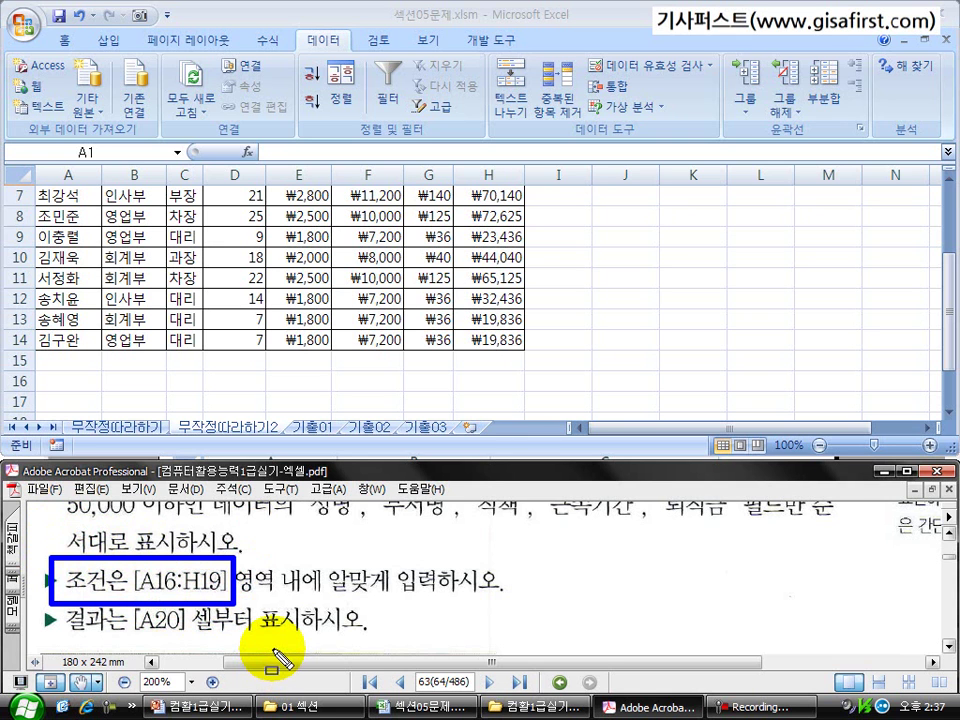
pyautogui.press('Escape')
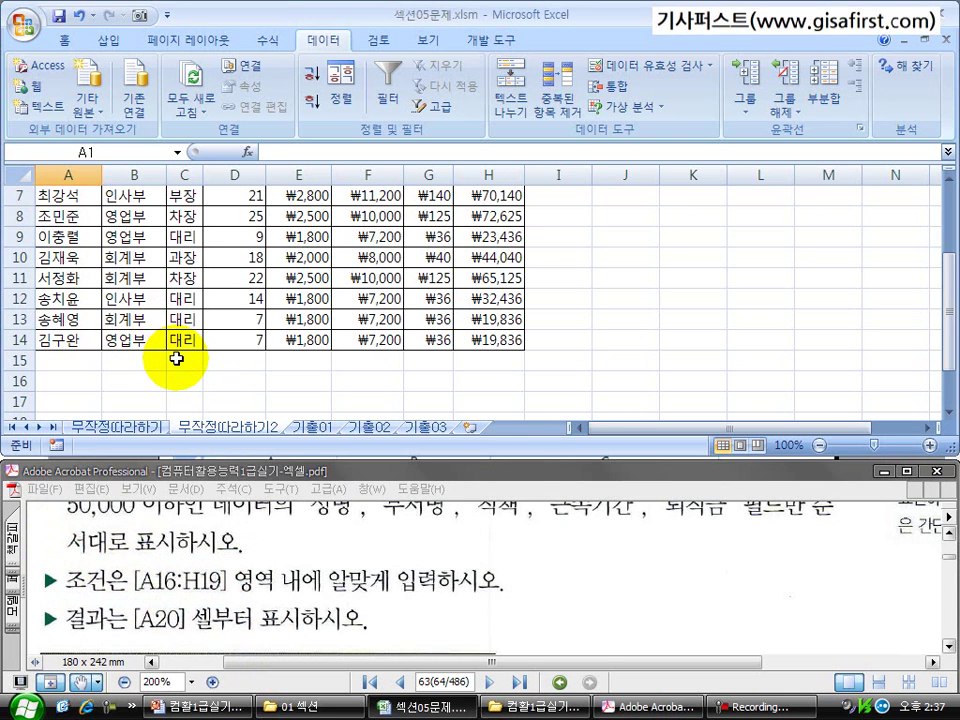
pyautogui.scroll(-2, 176, 358)
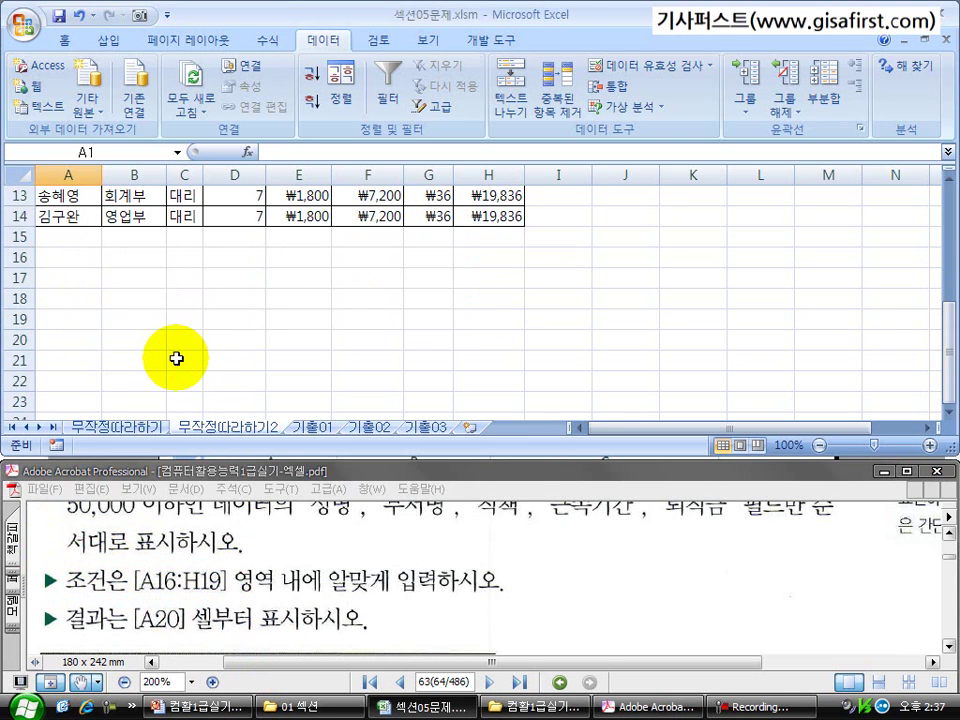
pyautogui.click(64, 259)
pyautogui.moveTo(64, 259); pyautogui.dragTo(476, 321)
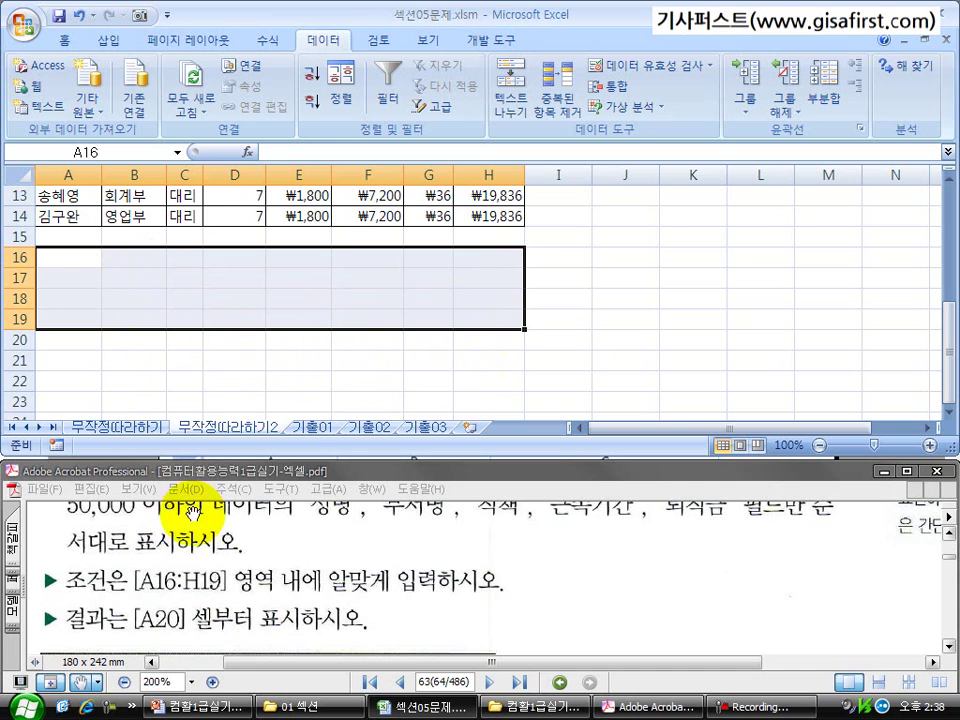
# Copy the 성명 header from A4 into A16 as the first condition field.
pyautogui.scroll(4, 174, 320)
pyautogui.scroll(-1, 174, 320)
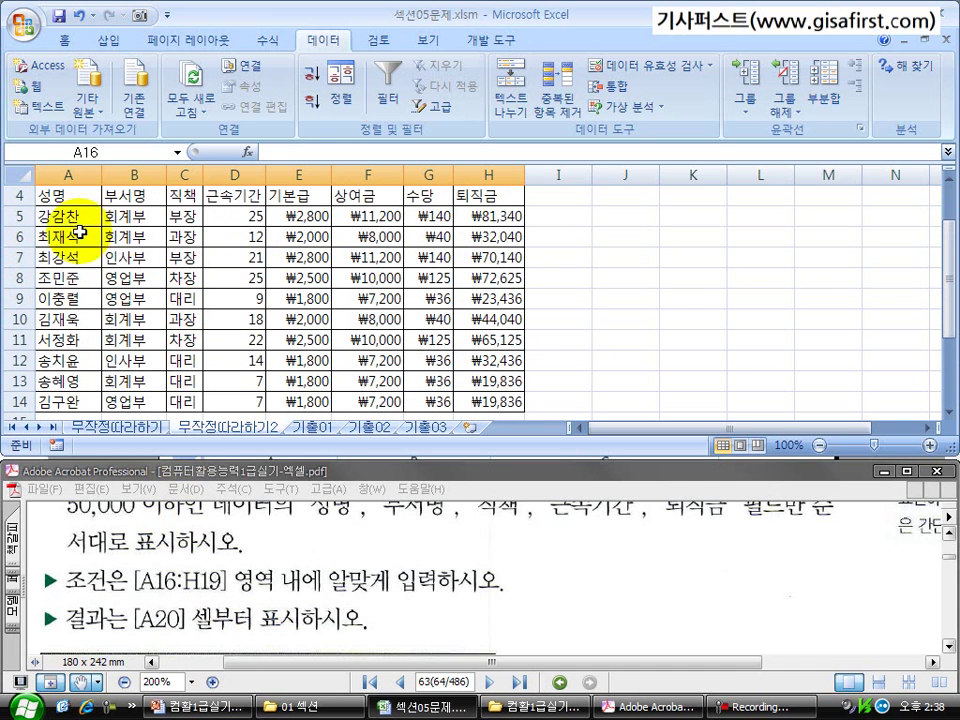
pyautogui.click(71, 198)
pyautogui.hotkey('ctrl', 'c')
pyautogui.scroll(-4, 78, 250)
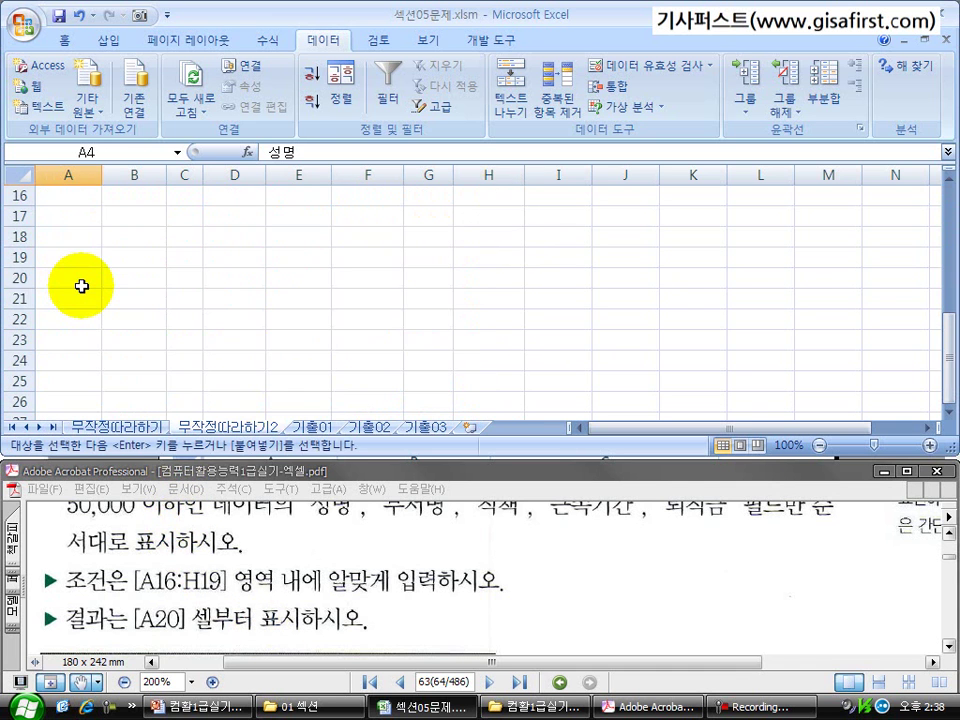
pyautogui.scroll(2, 73, 284)
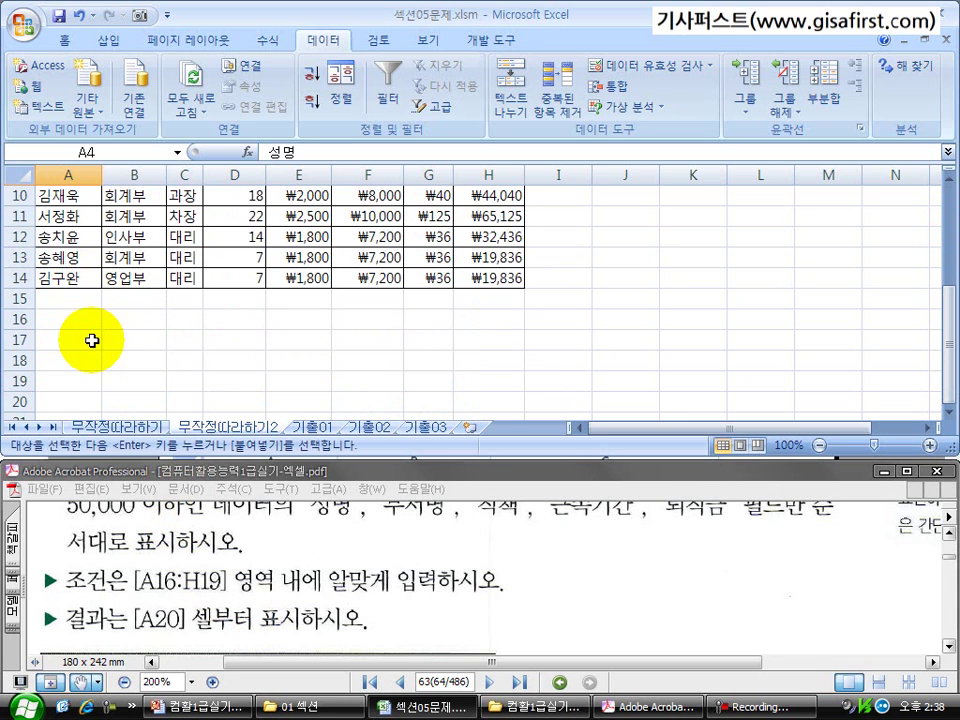
pyautogui.click(81, 320)
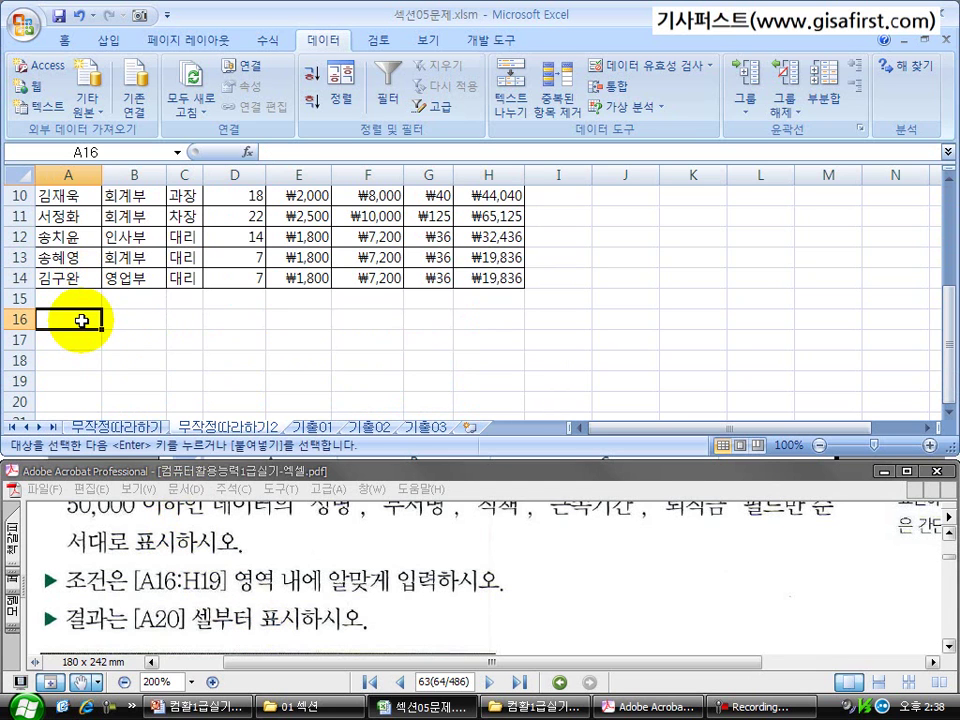
pyautogui.hotkey('ctrl', 'v')
# Check the task's conditions and copy the 근속기간 header from D4 into B16.
pyautogui.scroll(2, 422, 555)
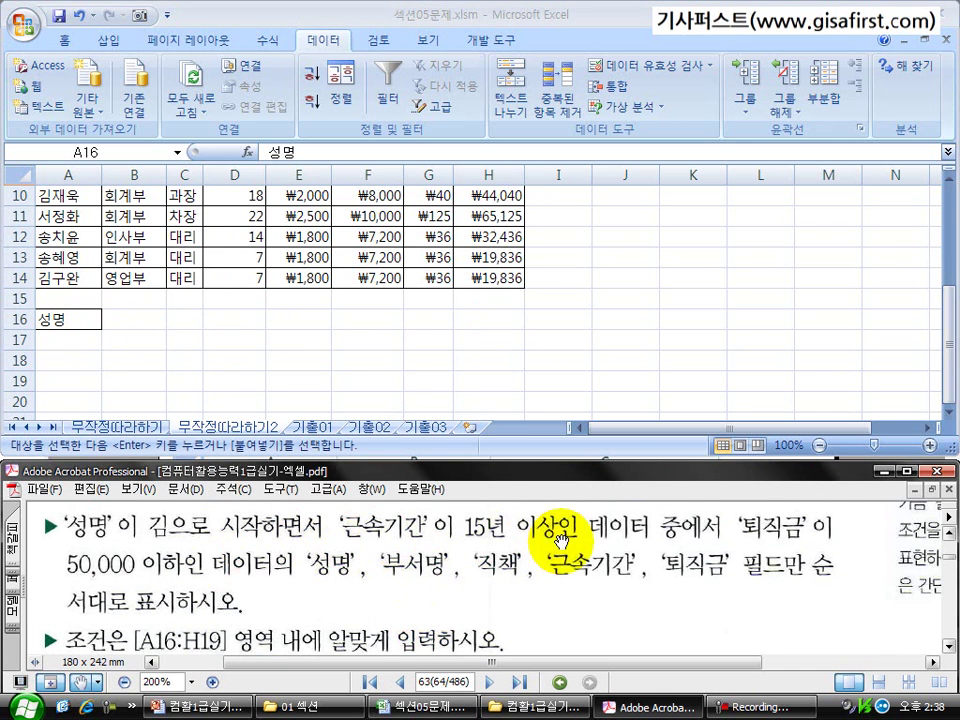
pyautogui.scroll(3, 253, 345)
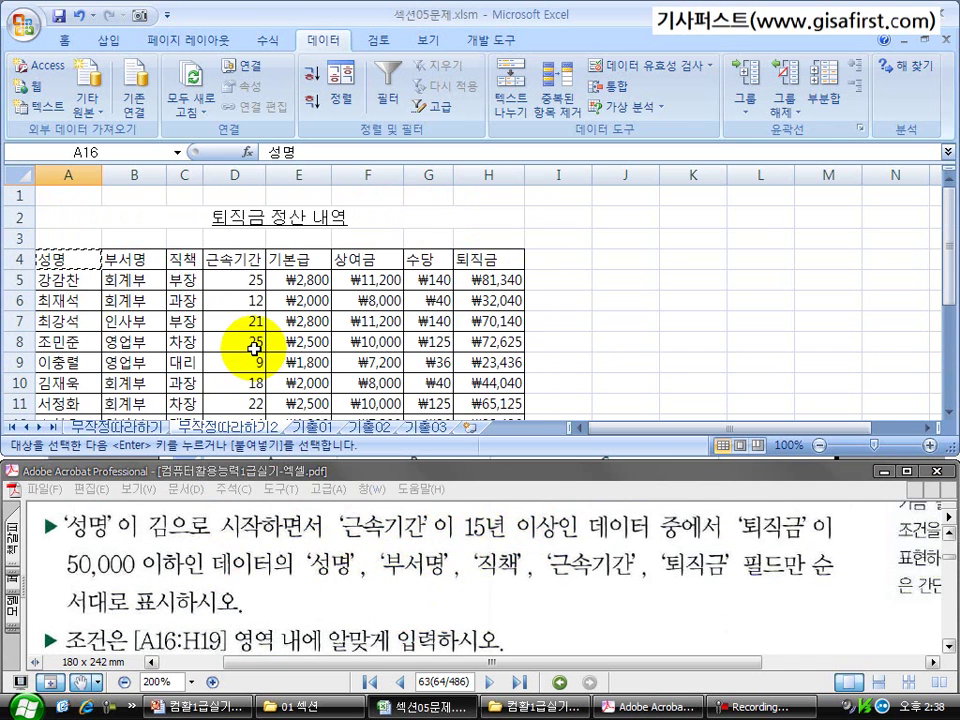
pyautogui.click(232, 261)
pyautogui.scroll(-4, 232, 290)
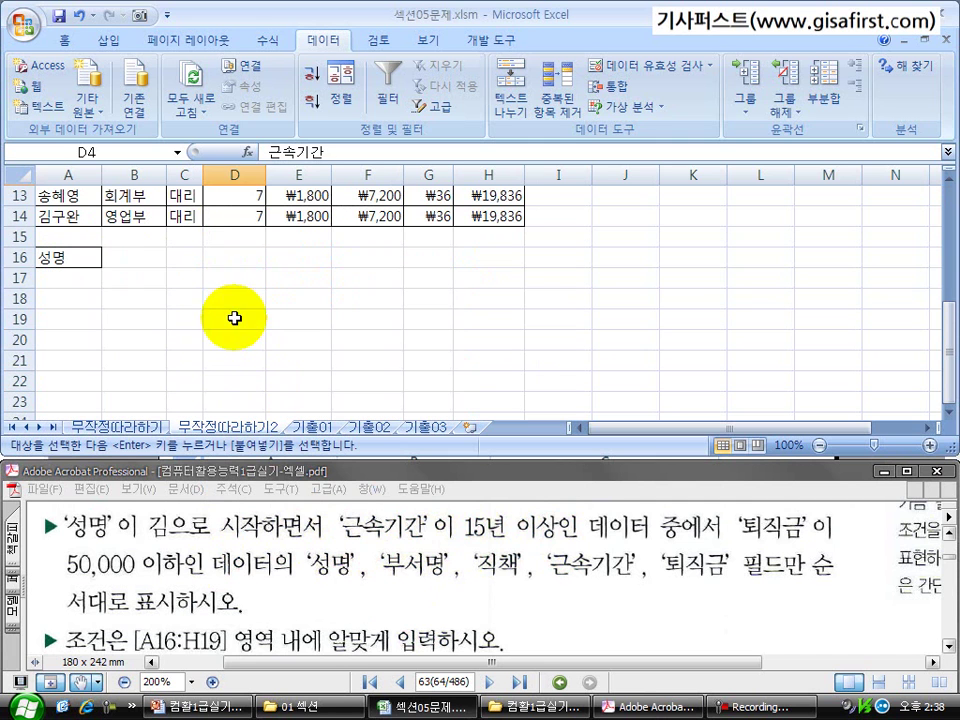
pyautogui.click(128, 267)
pyautogui.hotkey('ctrl', 'v')
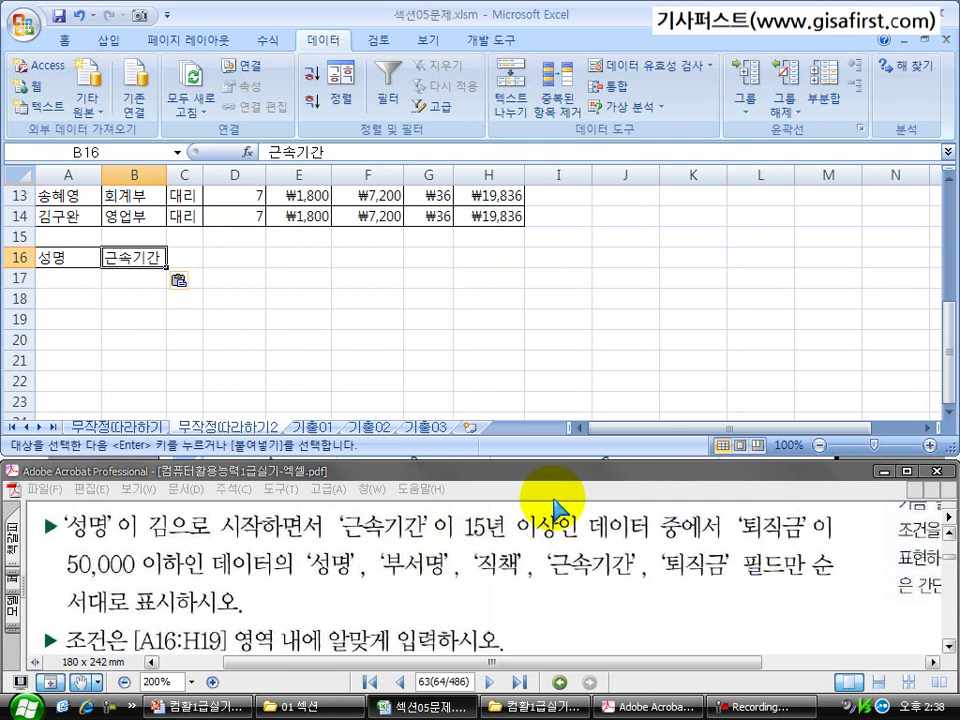
# Copy the 퇴직금 header from H4 into C16 as the third condition field.
pyautogui.click(275, 278)
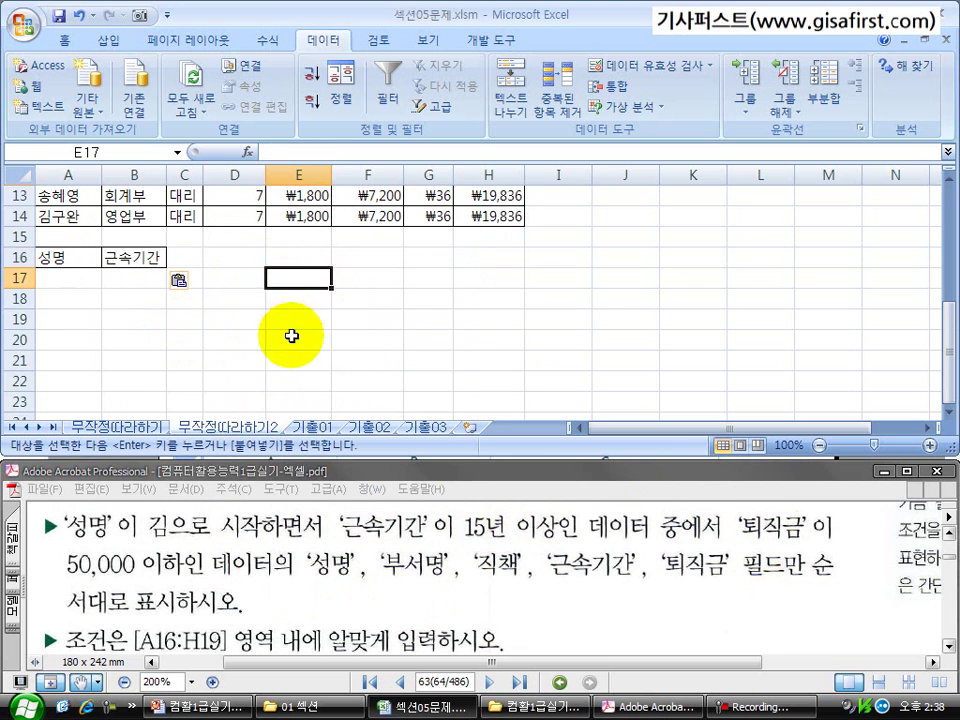
pyautogui.scroll(4, 290, 336)
pyautogui.click(482, 258)
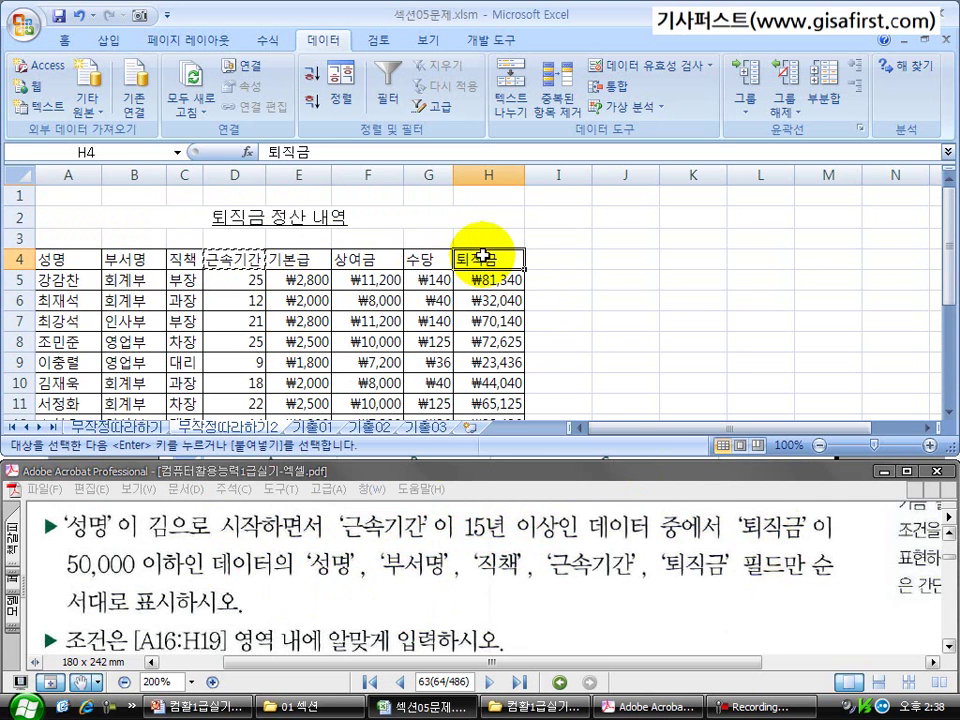
pyautogui.hotkey('ctrl', 'c')
pyautogui.scroll(-4, 380, 300)
pyautogui.click(186, 258)
pyautogui.hotkey('ctrl', 'v')
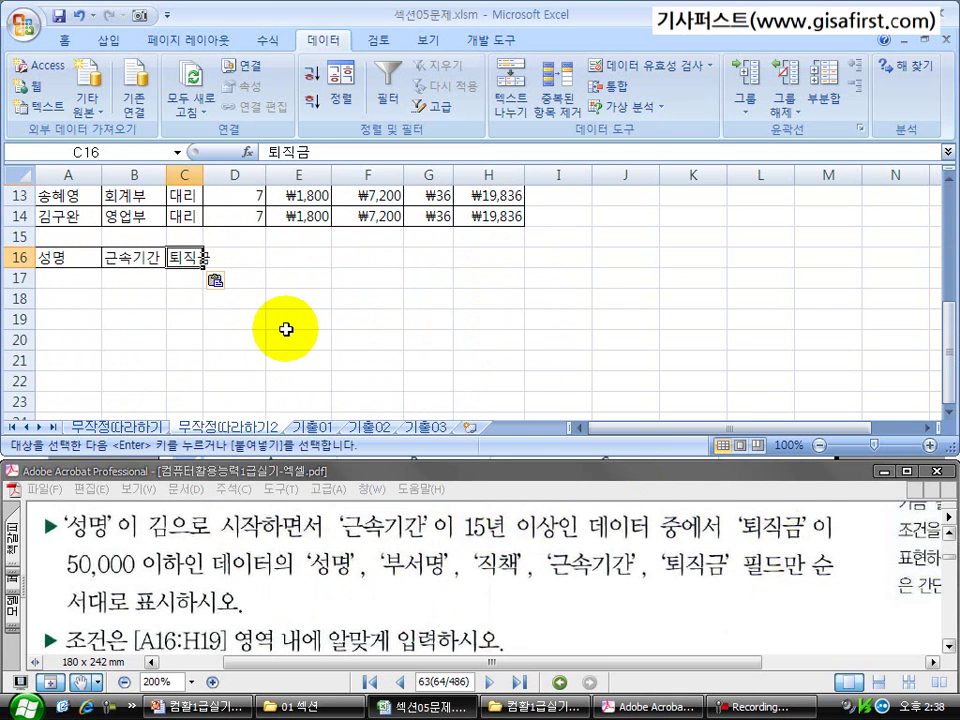
# Compare the condition headers in A16:C16 with the original field names in row 4 of the table.
pyautogui.click(288, 336)
pyautogui.scroll(4, 278, 330)
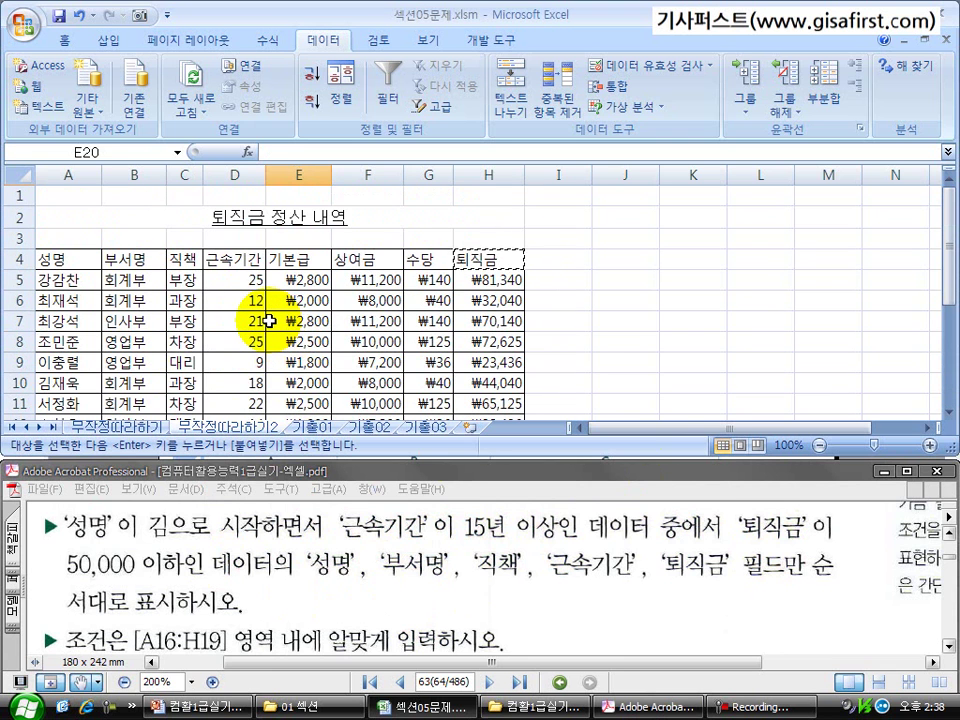
pyautogui.scroll(-3, 268, 321)
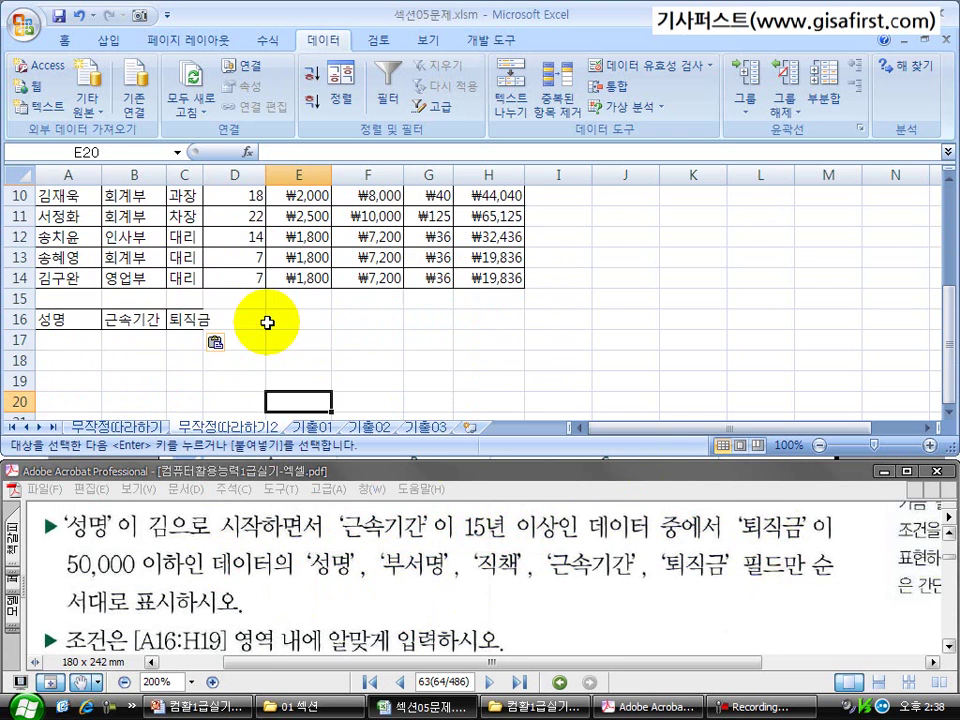
pyautogui.moveTo(71, 321); pyautogui.dragTo(168, 346)
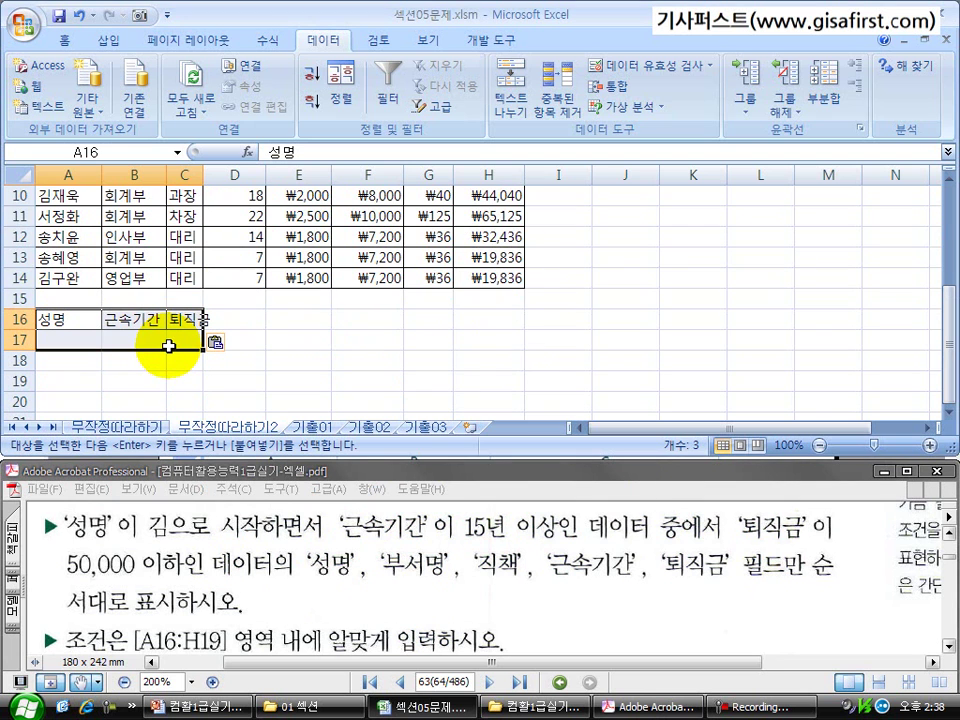
pyautogui.scroll(3, 171, 343)
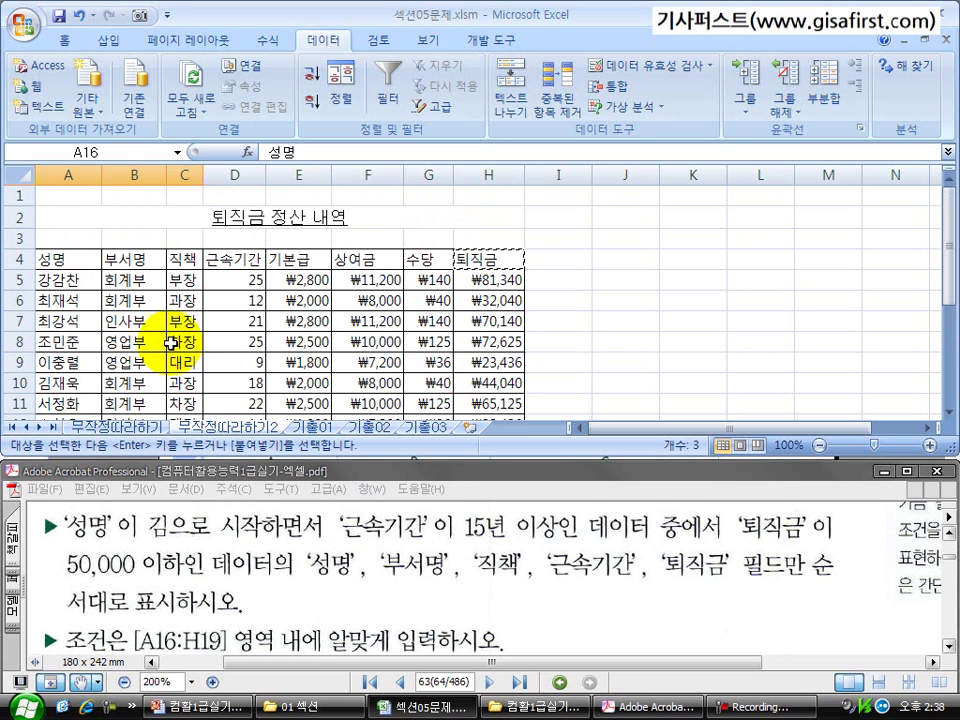
pyautogui.click(86, 257)
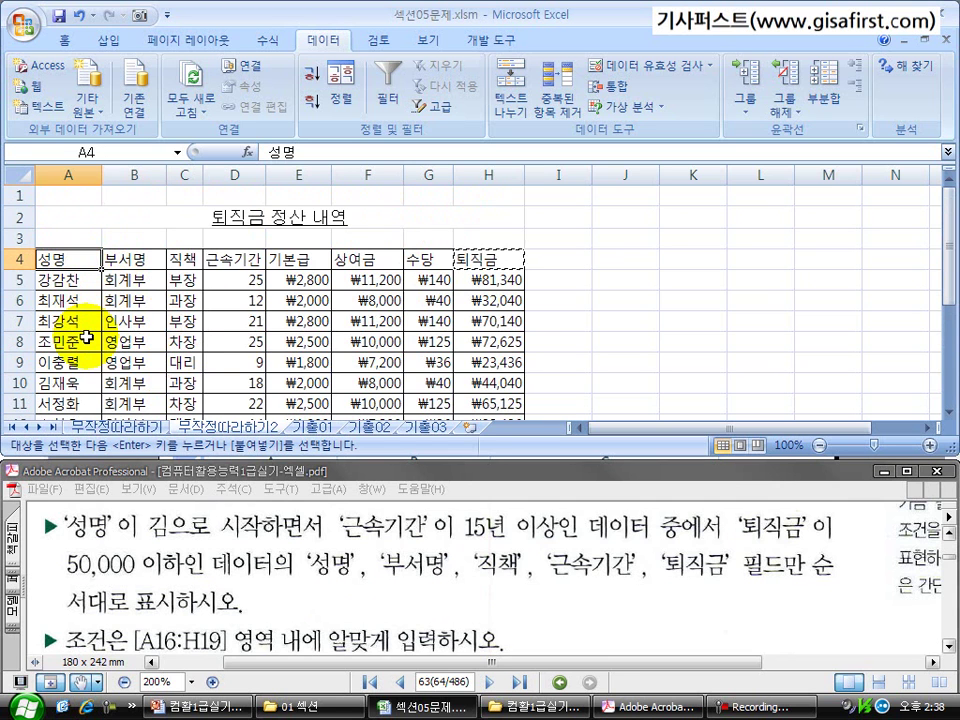
pyautogui.scroll(-3, 87, 338)
pyautogui.hotkey('ctrl', 'v')
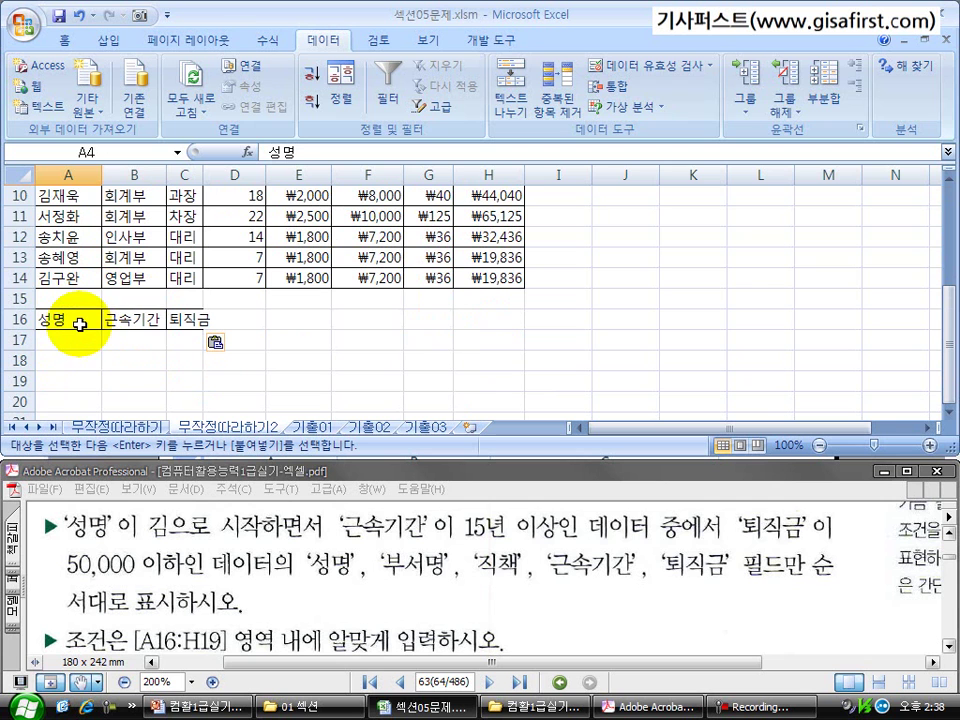
# Retype 성명 by hand in A16, matching the field name in the table's header row.
pyautogui.scroll(2, 80, 323)
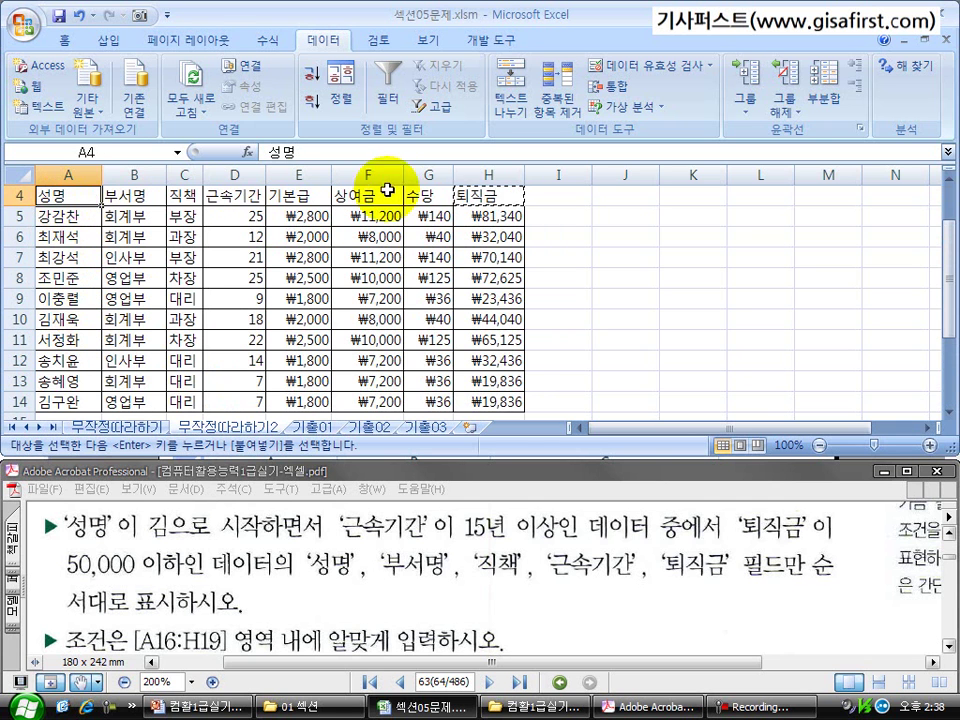
pyautogui.scroll(-3, 300, 230)
pyautogui.click(63, 260)
pyautogui.write('t')
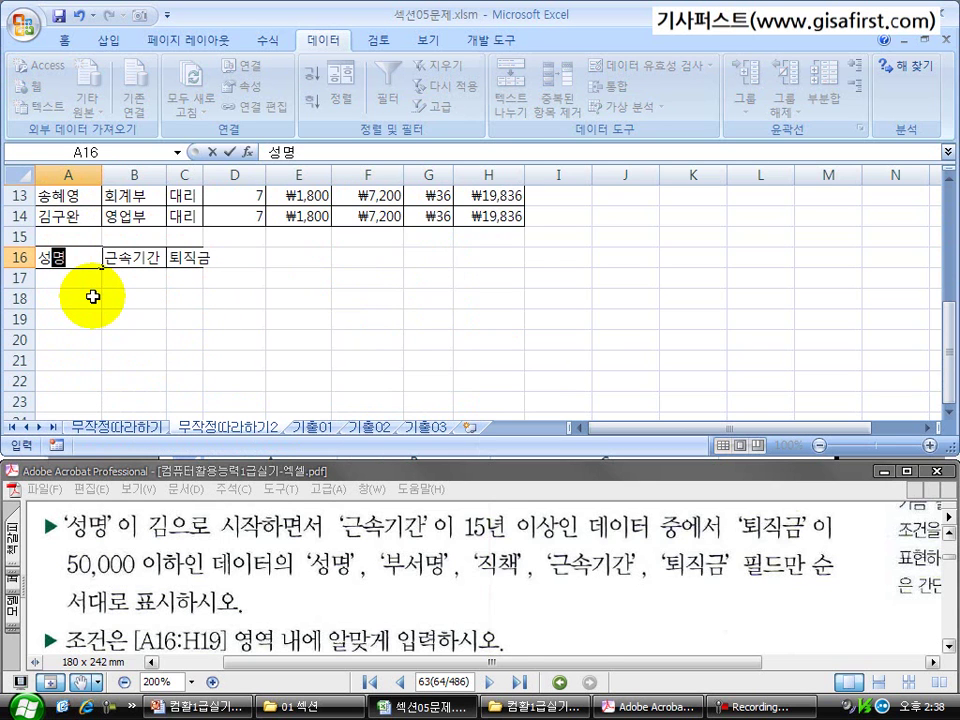
pyautogui.press('Return')
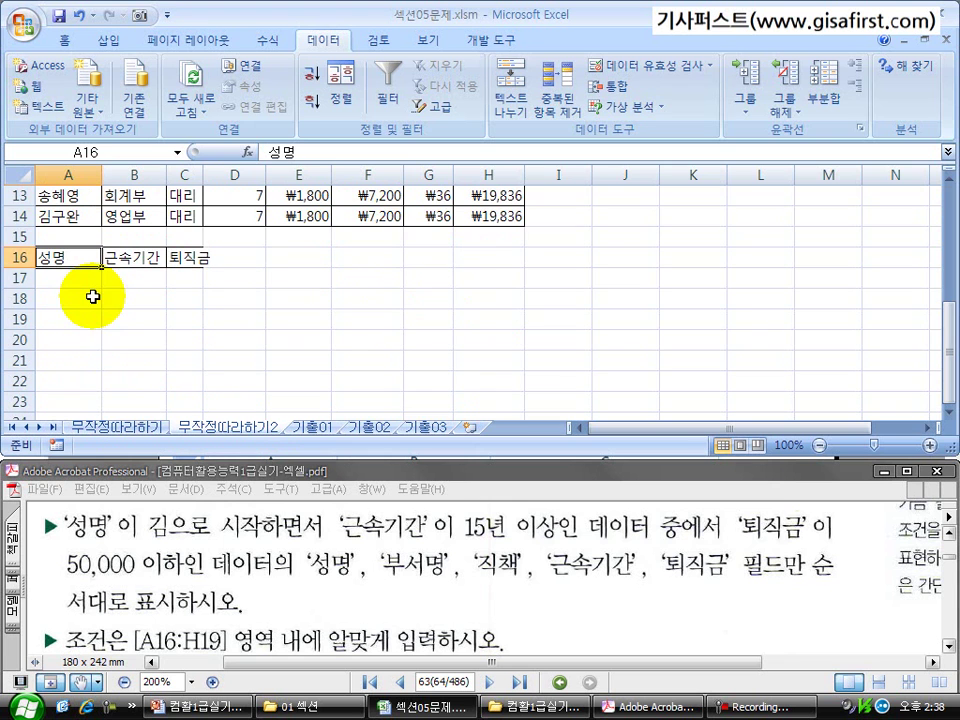
pyautogui.click(92, 296)
# Check the 근속기간 header in D4, and type it by hand with a space as 근속 기간 in B16.
pyautogui.scroll(4, 115, 345)
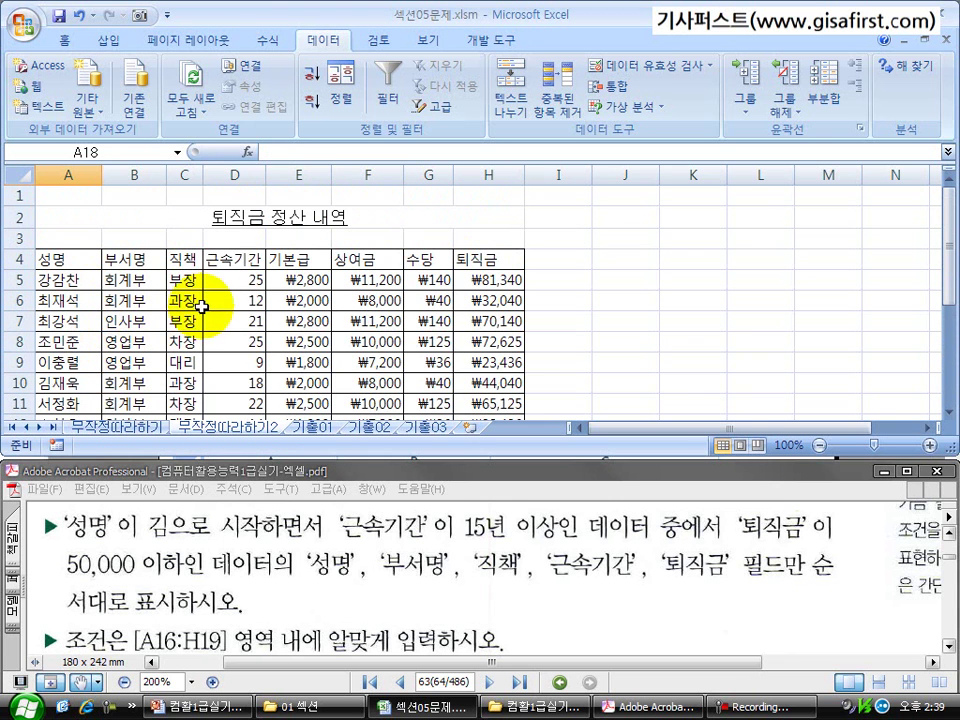
pyautogui.click(218, 258)
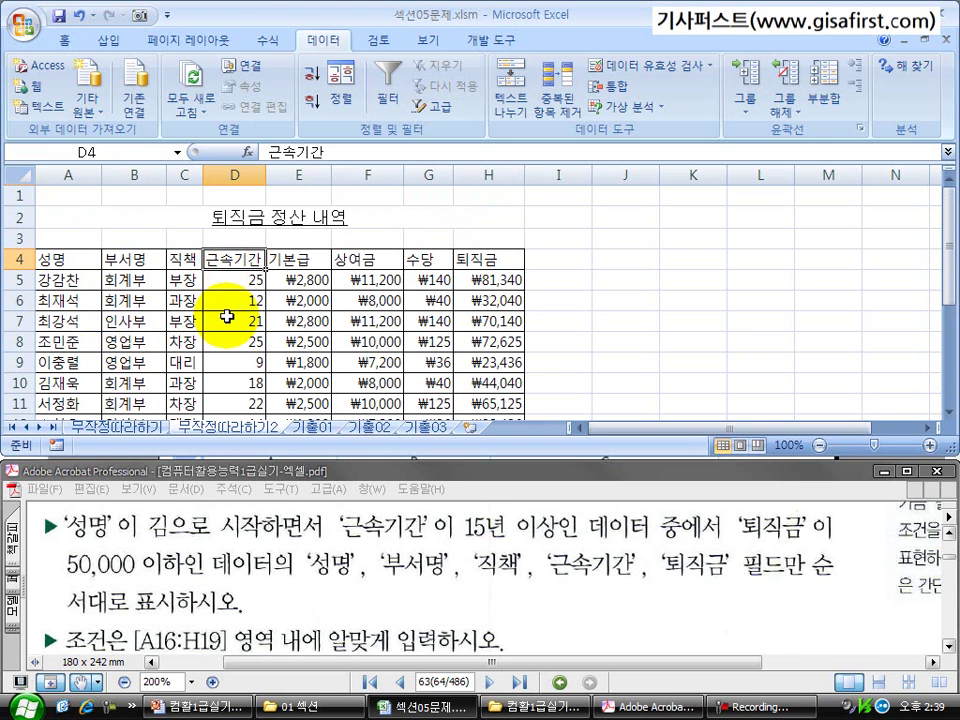
pyautogui.scroll(-3, 227, 316)
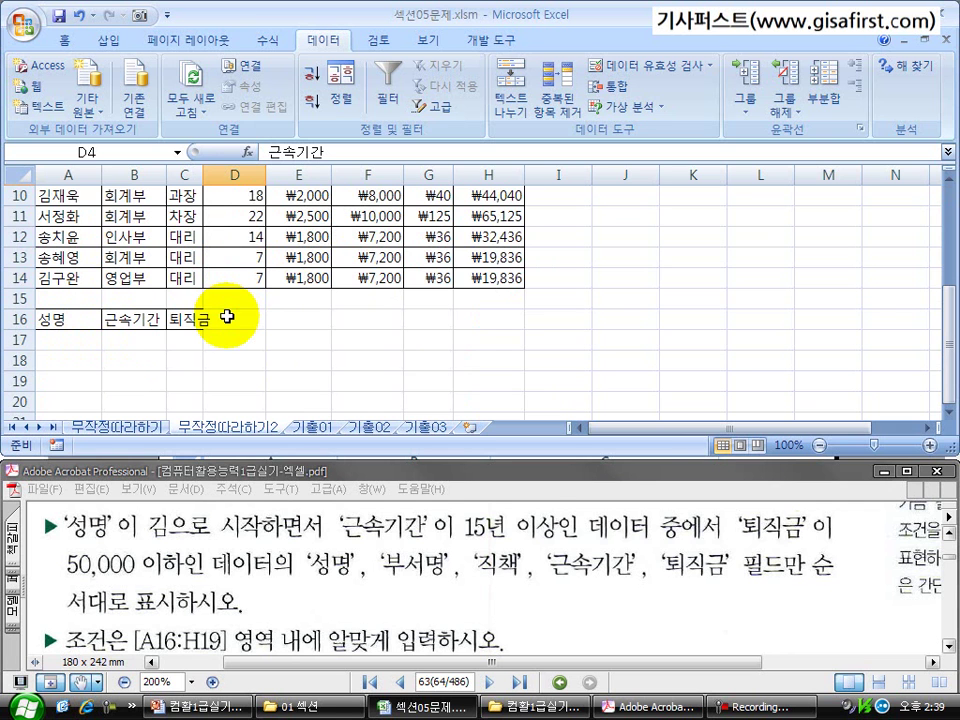
pyautogui.scroll(2, 228, 316)
pyautogui.scroll(-4, 215, 240)
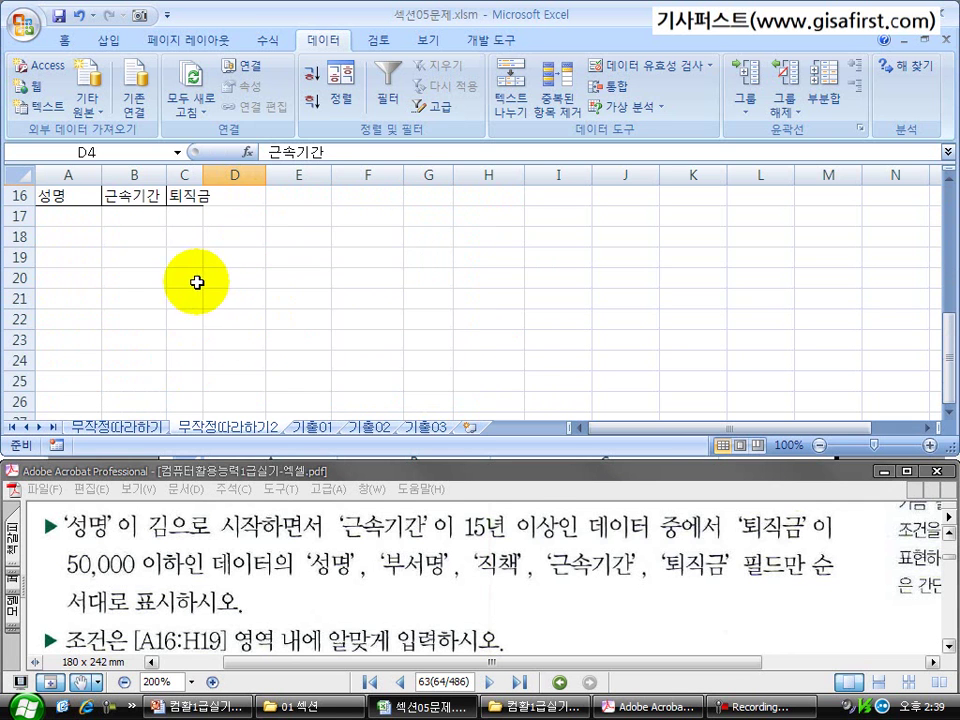
pyautogui.click(135, 200)
pyautogui.scroll(1, 160, 260)
pyautogui.write('ㄱ')
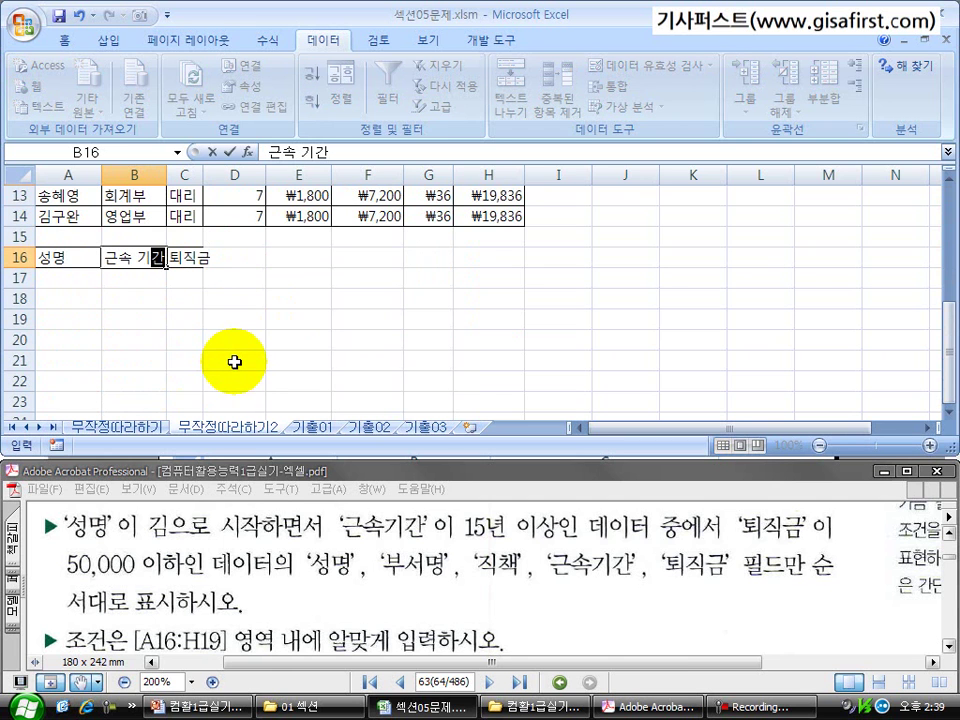
pyautogui.write('속 기간')
pyautogui.click(175, 320)
# Copy the 근속기간 header from D4 over the hand-typed field name in B16.
pyautogui.scroll(4, 210, 290)
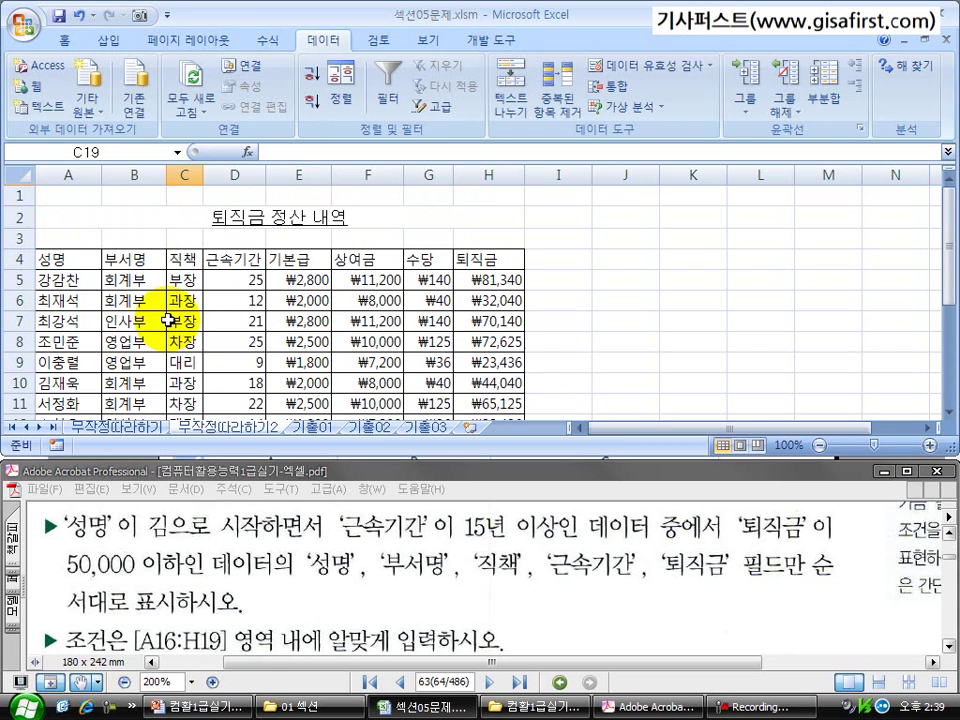
pyautogui.click(238, 258)
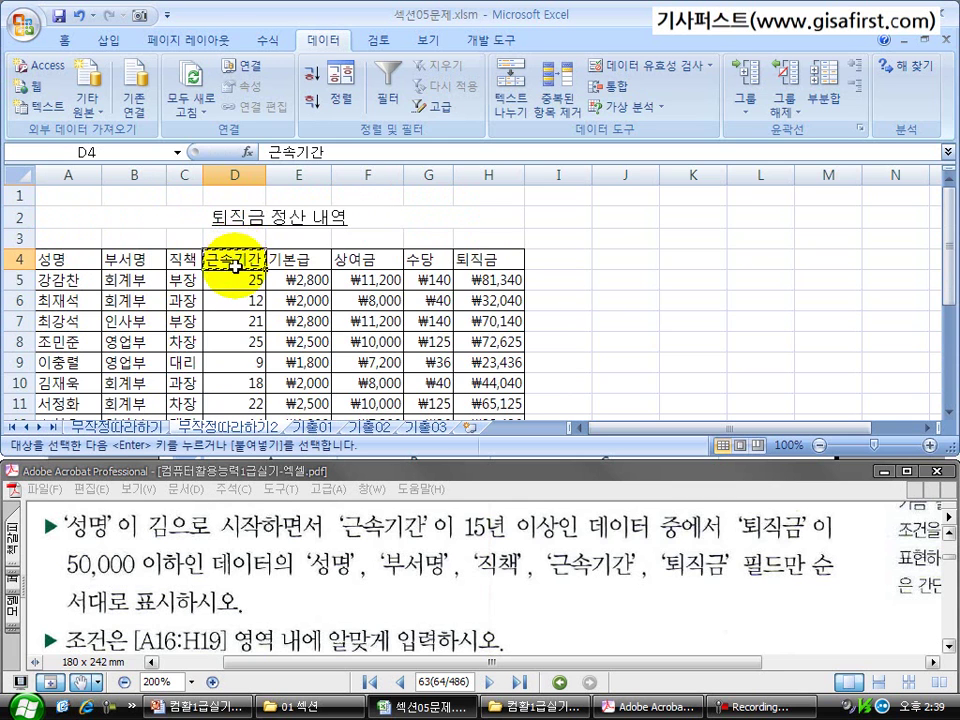
pyautogui.scroll(-4, 180, 260)
pyautogui.click(129, 257)
pyautogui.write('근속기간')
pyautogui.click(133, 317)
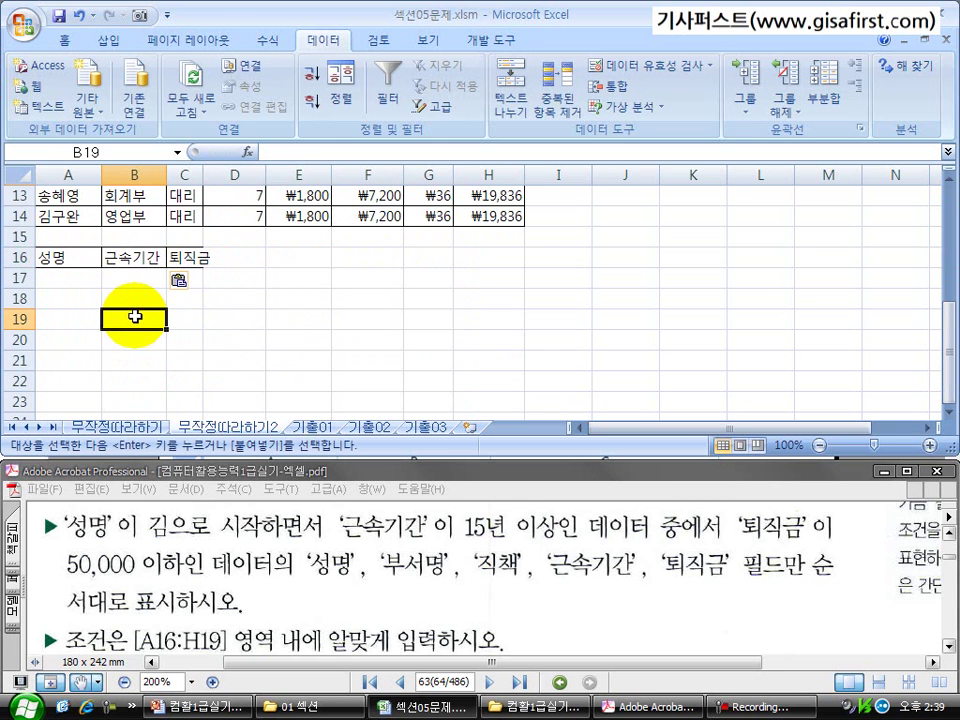
# Enter the criterion 김* under 성명 in A17.
pyautogui.click(66, 278)
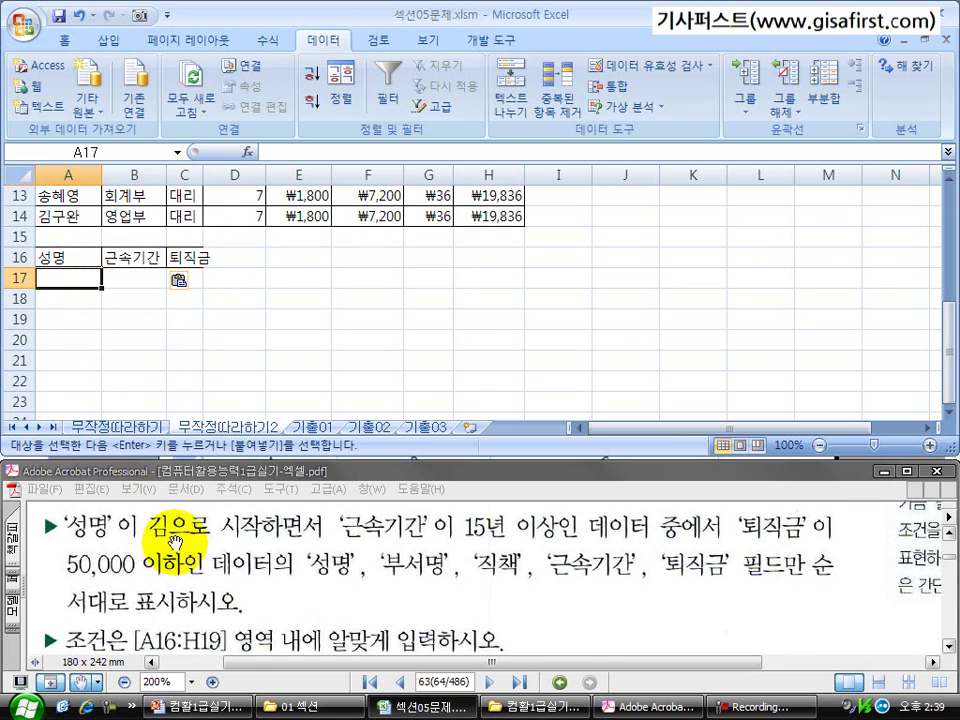
pyautogui.write('김')
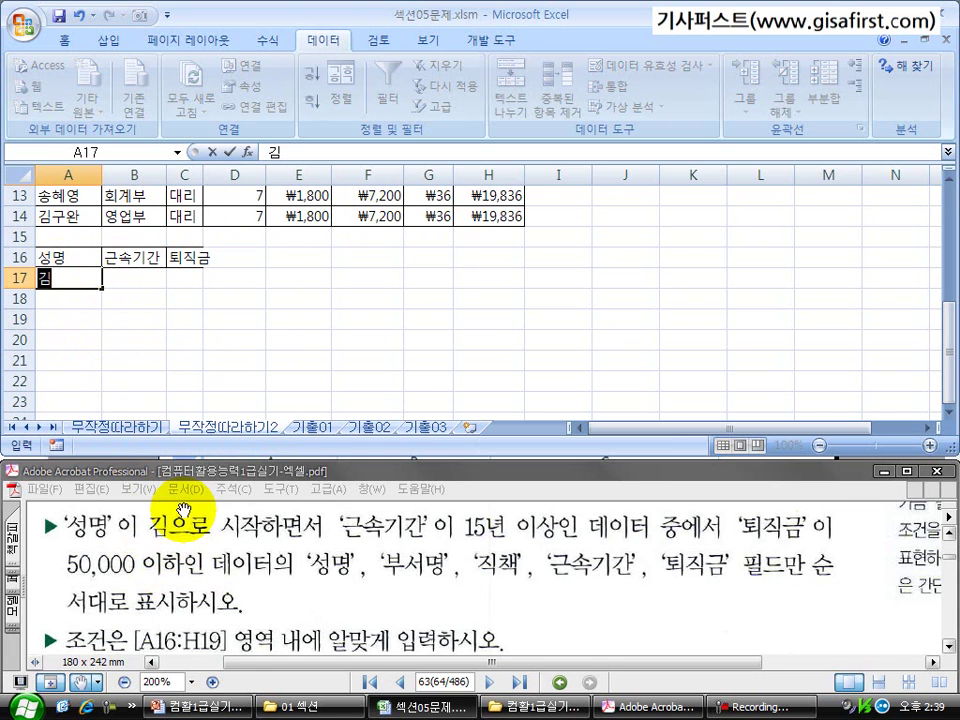
pyautogui.write('*')
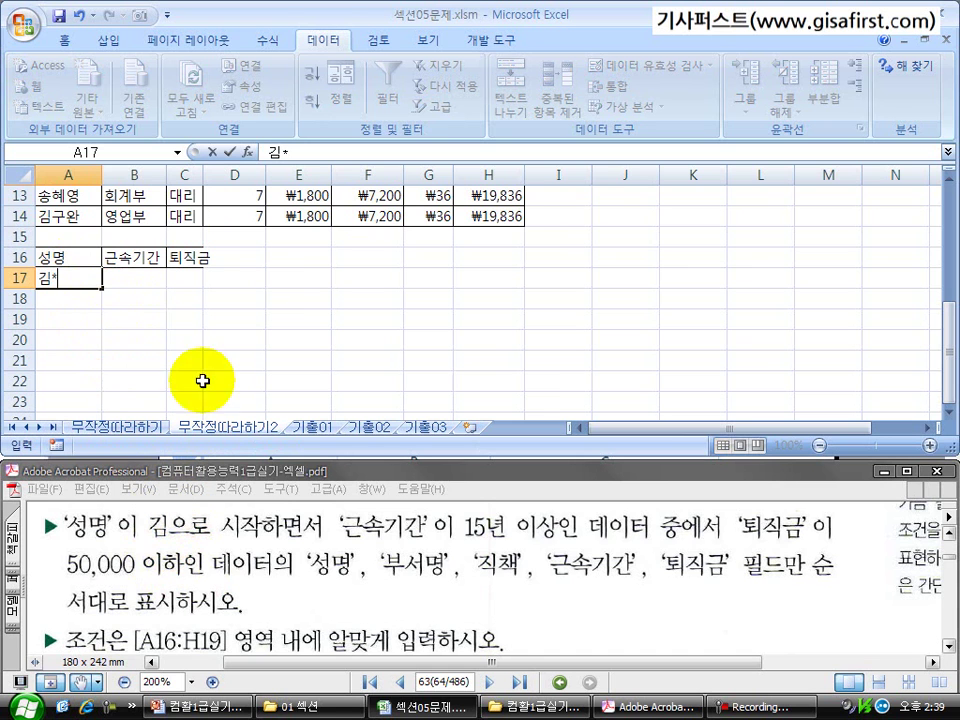
# Enter >=15 under 근속기간 in B17 and <=50000 under 퇴직금 in C17.
pyautogui.click(153, 287)
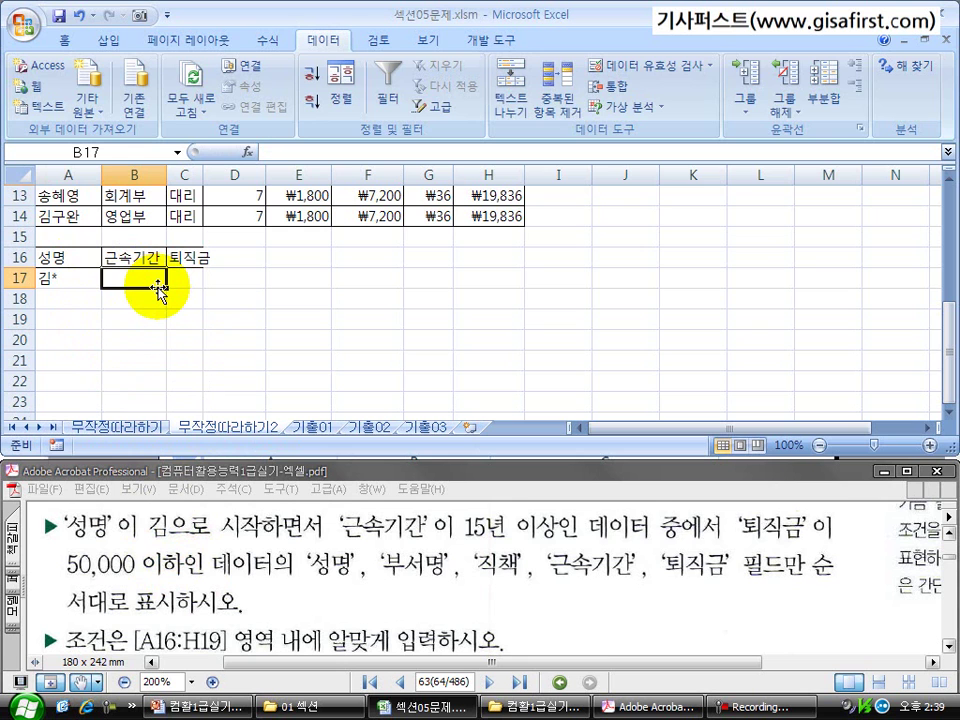
pyautogui.write('>=15')
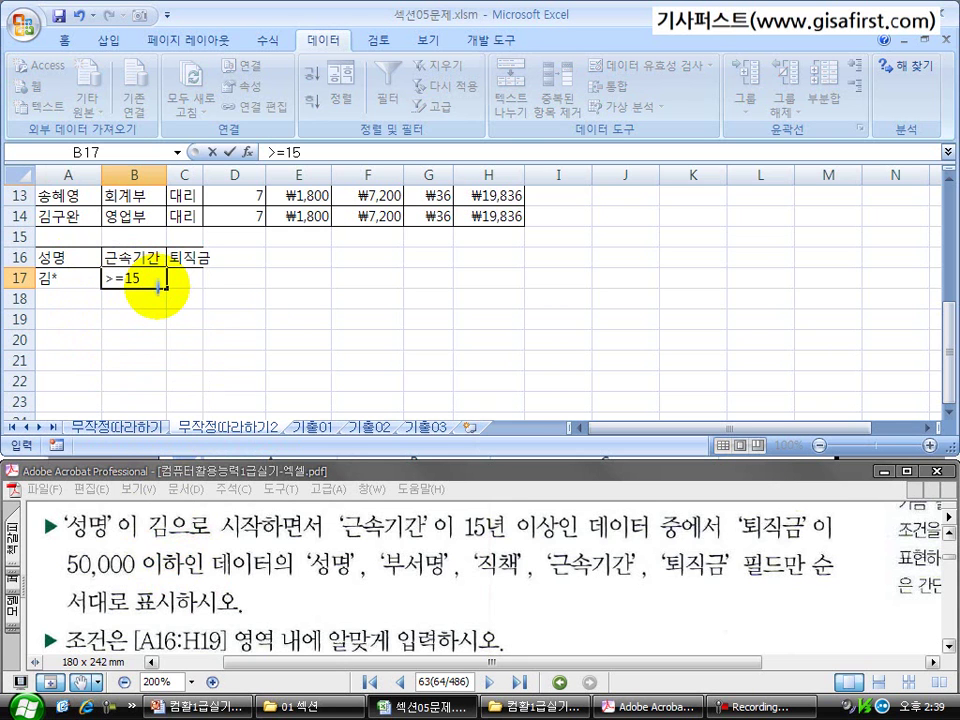
pyautogui.click(187, 278)
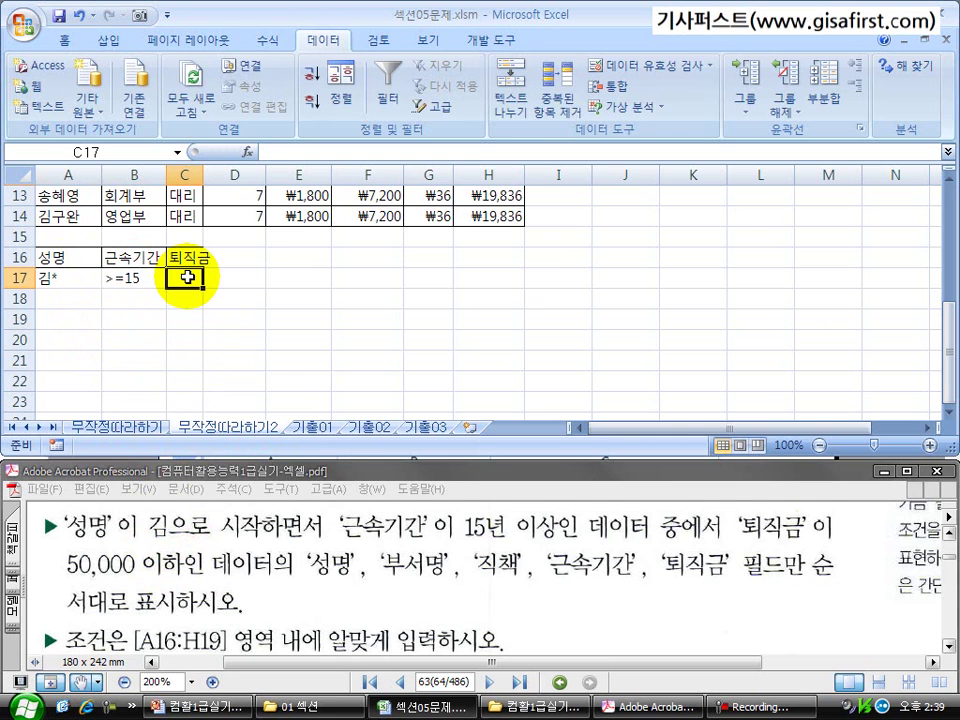
pyautogui.write('<=50000')
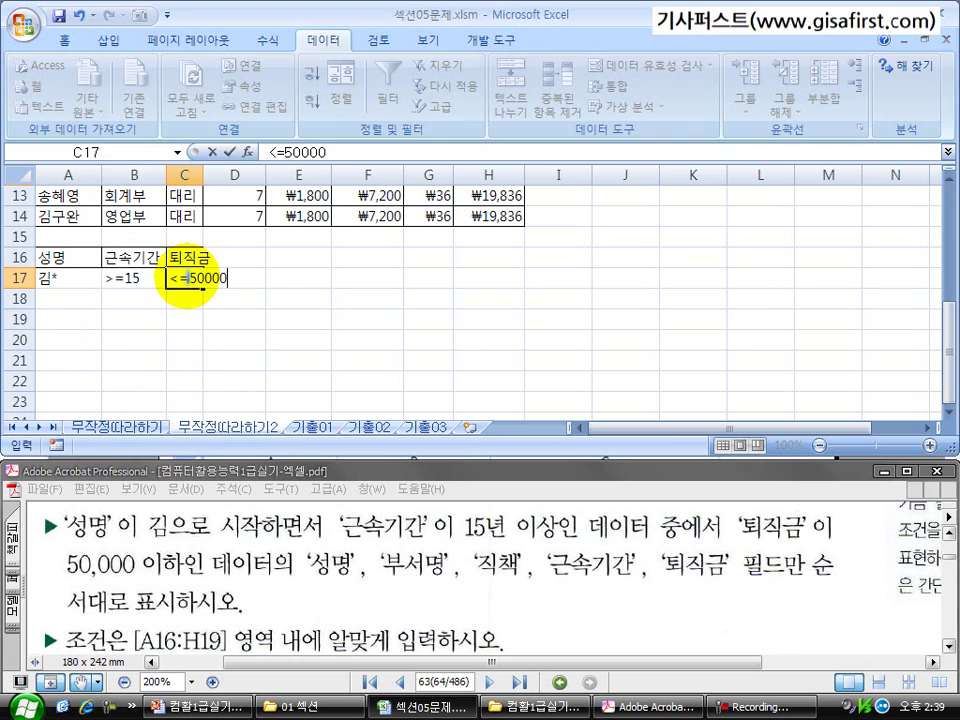
pyautogui.click(189, 317)
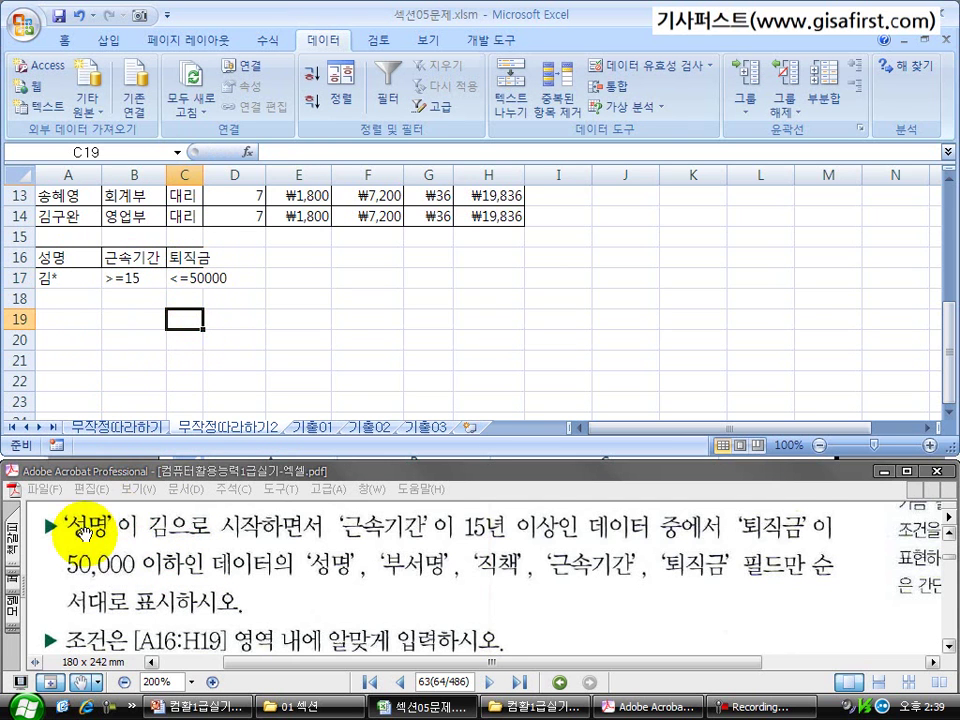
# Check the task for the output start cell and required fields, marking A20:E20 as the place for the result headers.
pyautogui.scroll(-3, 235, 600)
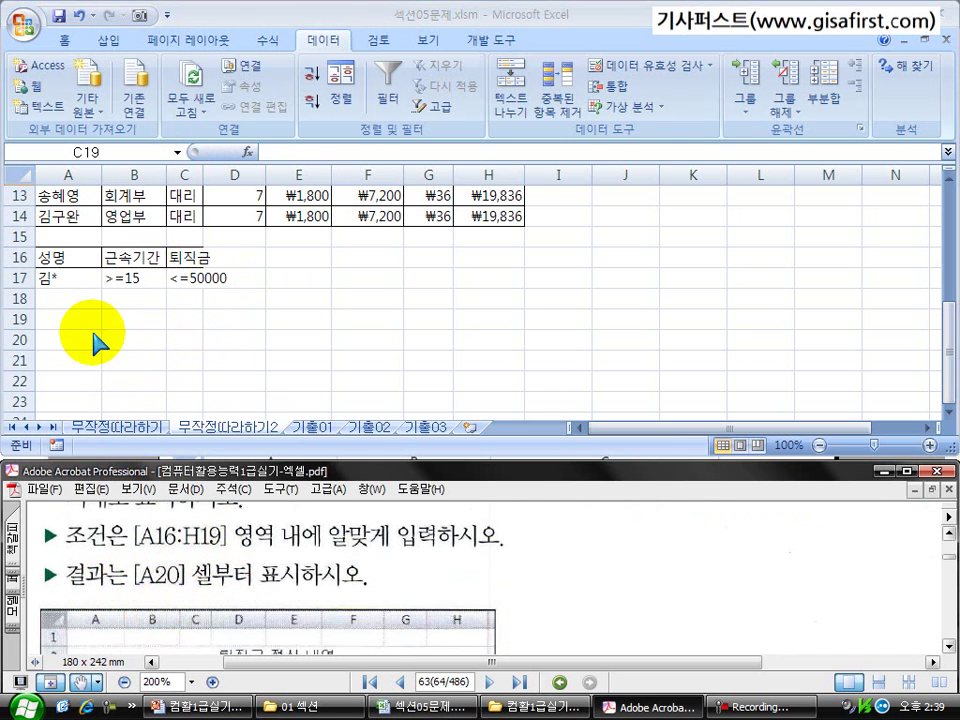
pyautogui.click(57, 343)
pyautogui.click(57, 343)
pyautogui.moveTo(60, 341); pyautogui.dragTo(320, 343)
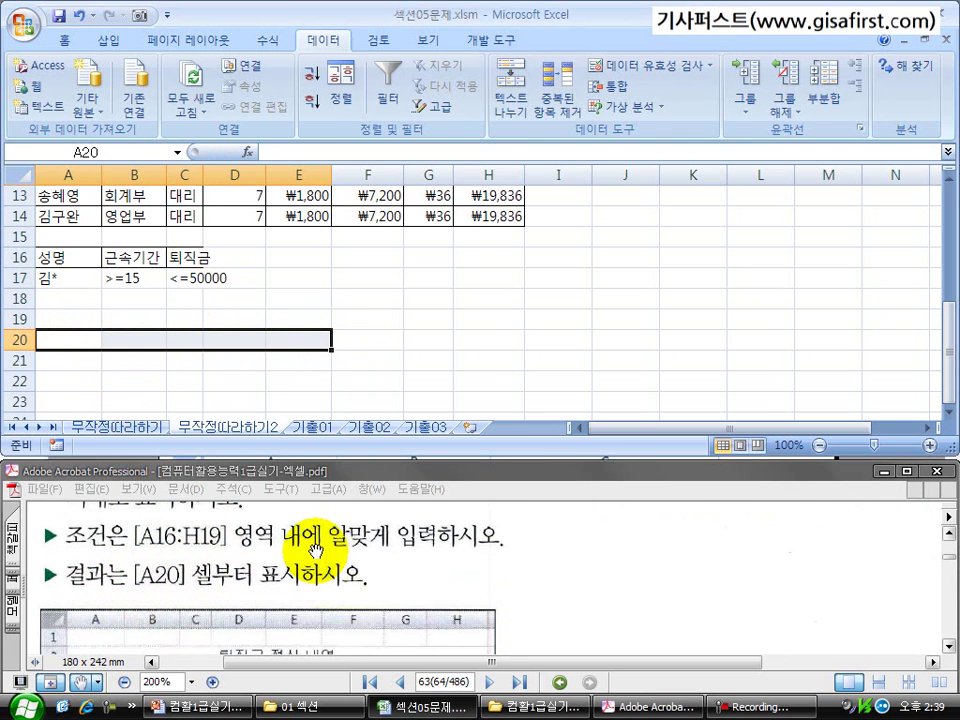
pyautogui.click(315, 550)
pyautogui.scroll(3, 315, 550)
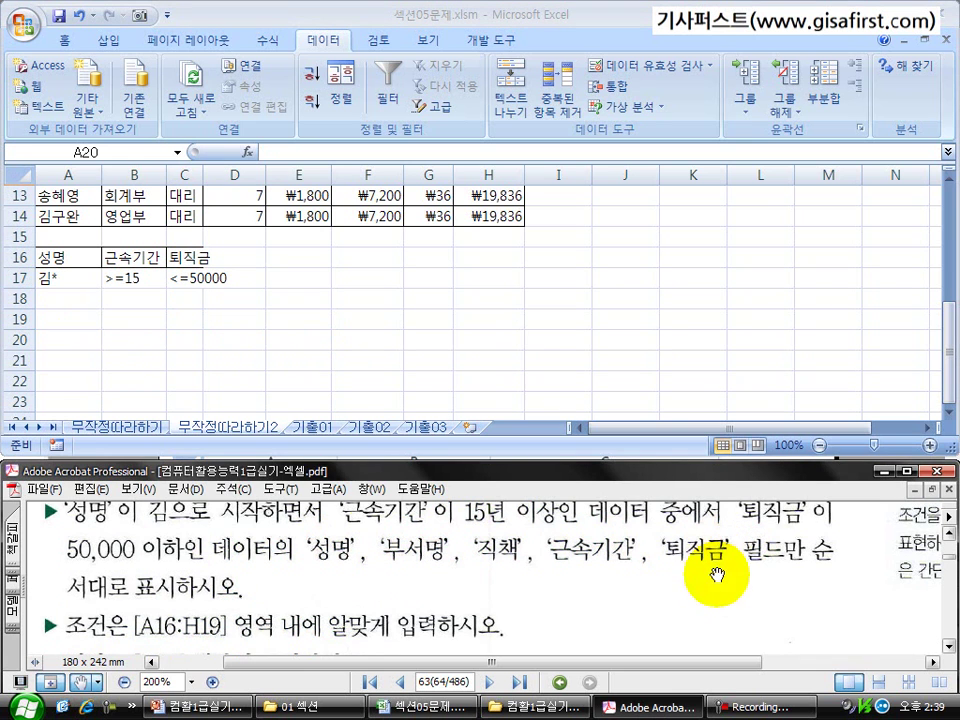
# Examine the headers in row 4 to tell the requested output fields from the ones not needed, 기본급, 상여금 and 수당.
pyautogui.click(146, 330)
pyautogui.scroll(3, 142, 357)
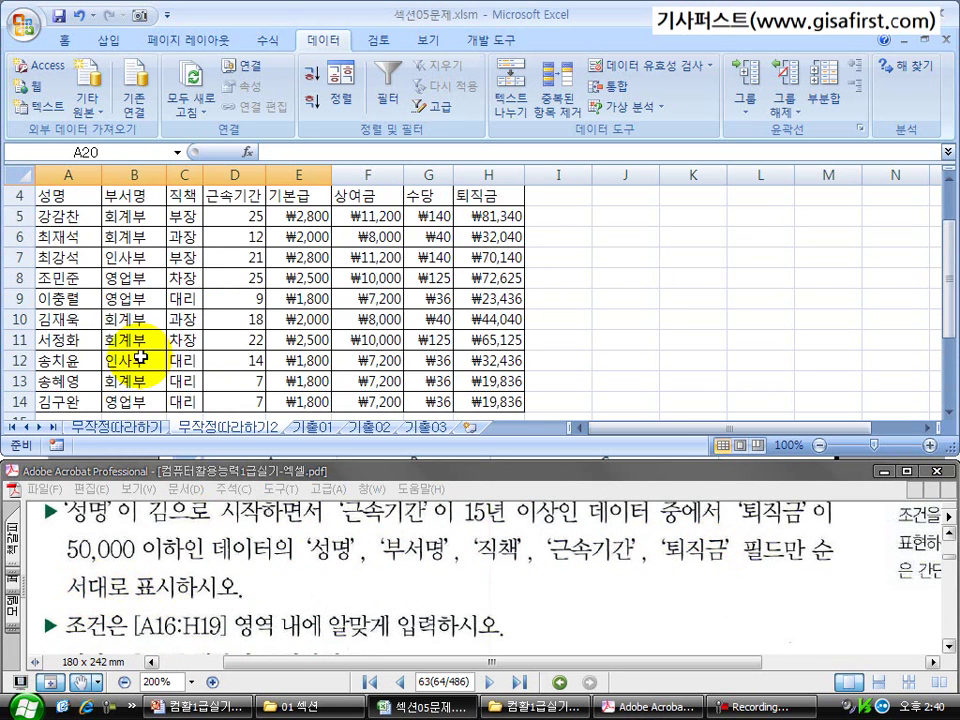
pyautogui.scroll(1, 140, 360)
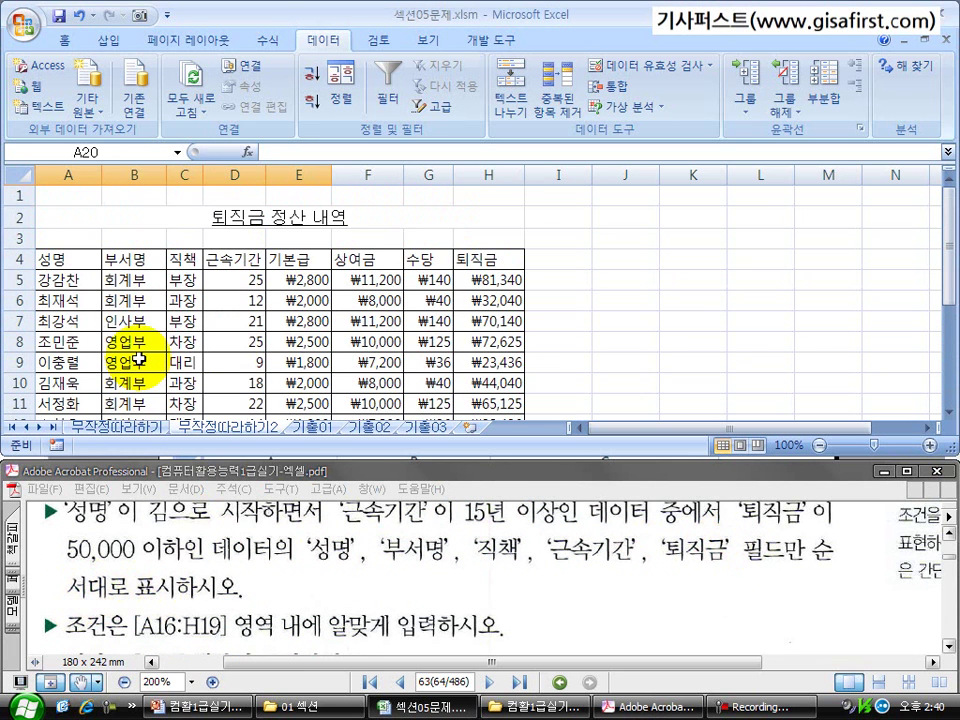
pyautogui.click(70, 262)
pyautogui.click(133, 260)
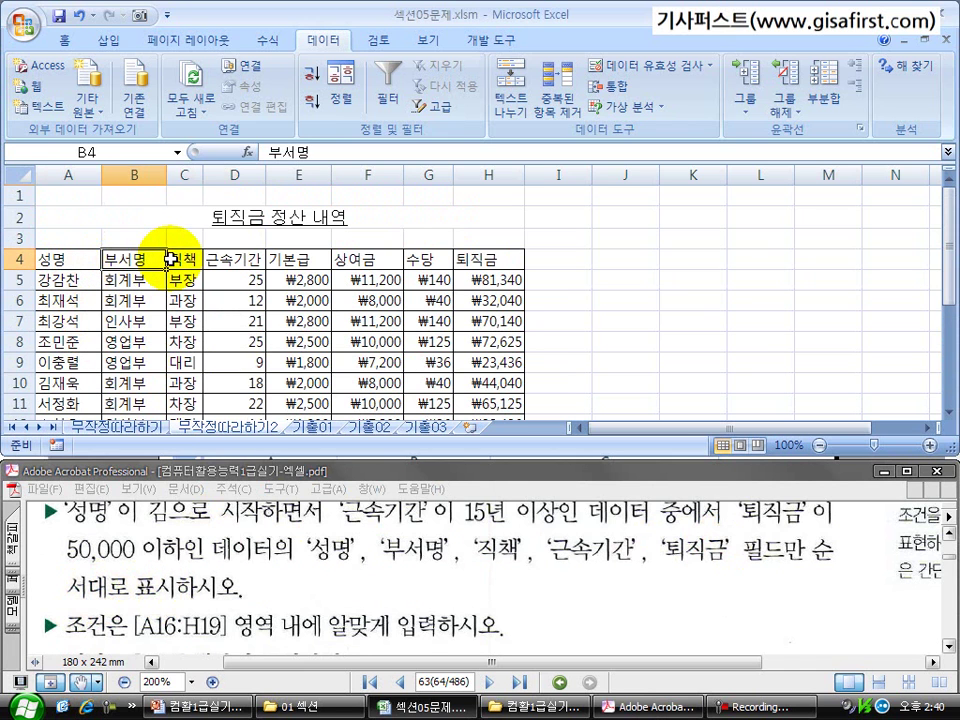
pyautogui.click(177, 261)
pyautogui.click(226, 262)
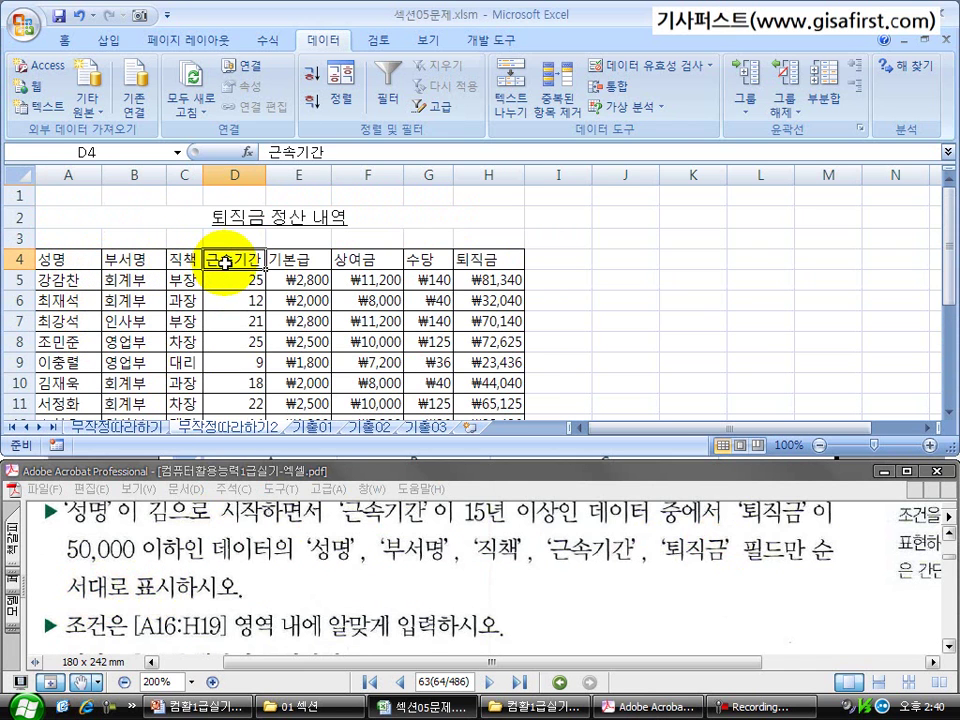
pyautogui.click(485, 259)
pyautogui.click(311, 261)
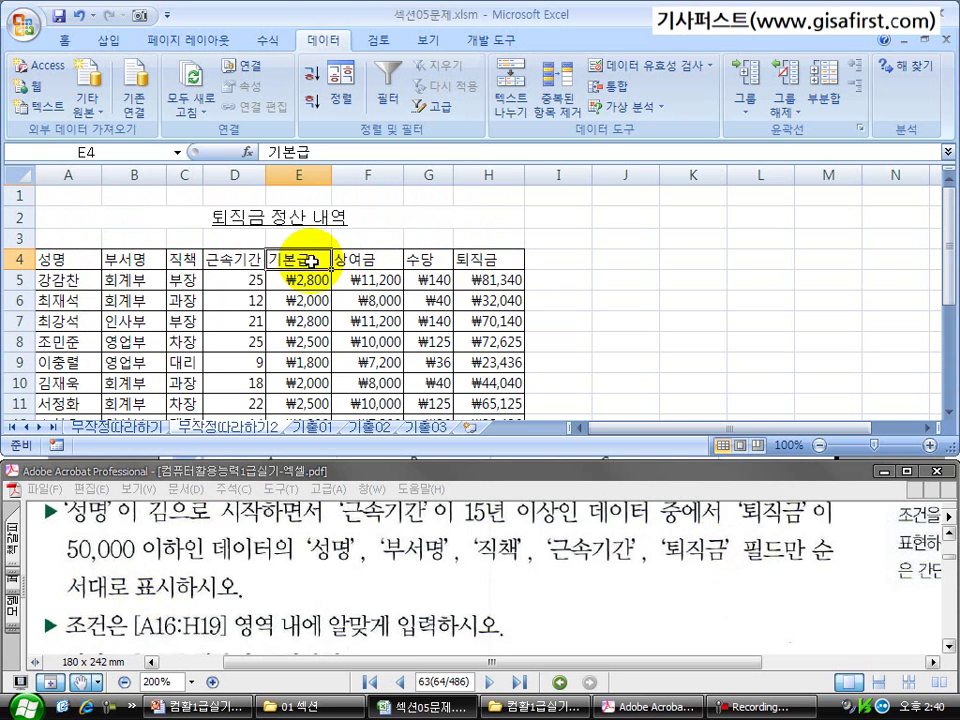
pyautogui.moveTo(316, 260); pyautogui.dragTo(405, 260)
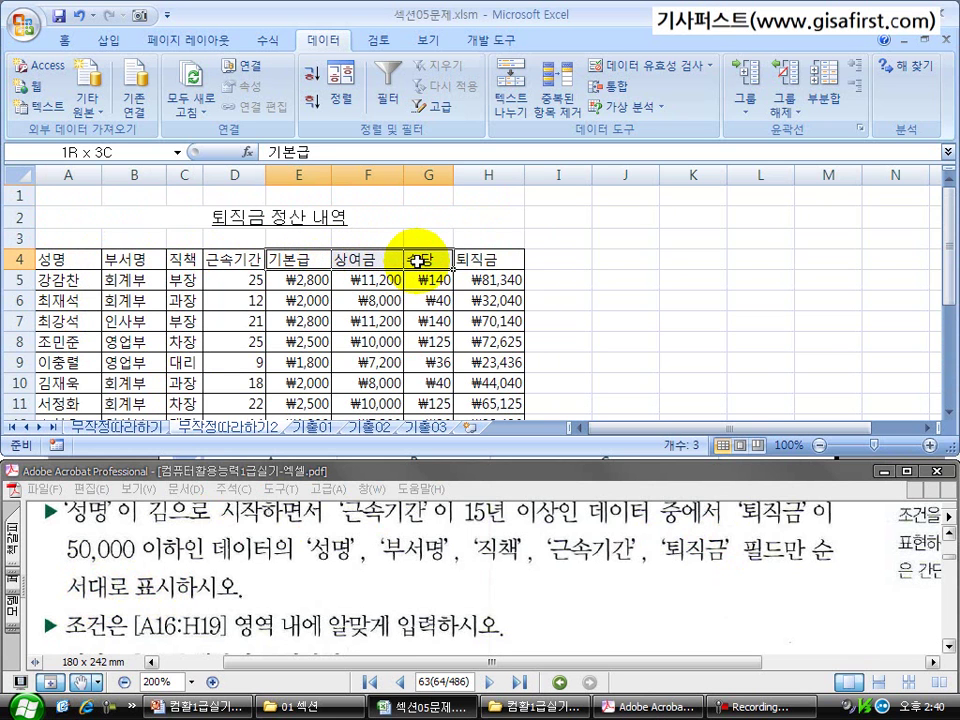
pyautogui.moveTo(80, 259); pyautogui.dragTo(466, 260)
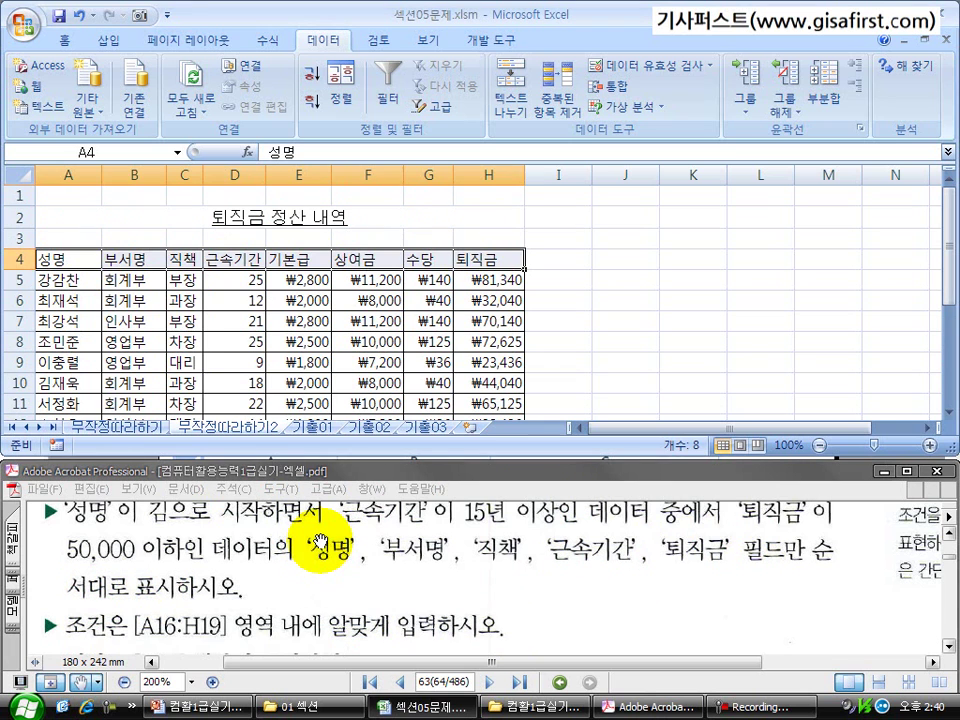
pyautogui.click(185, 321)
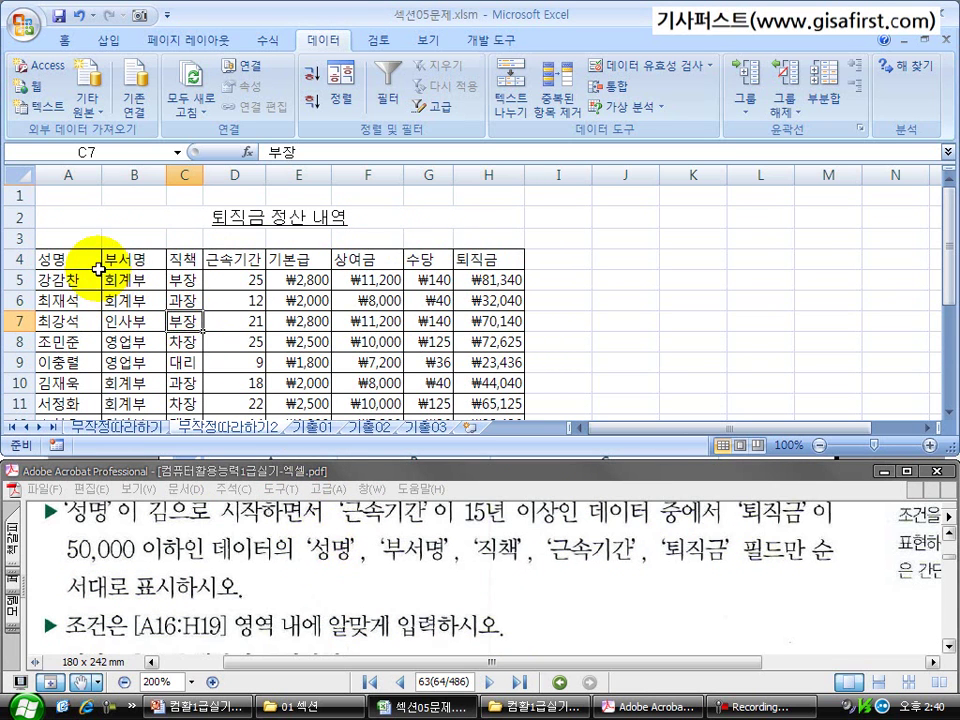
# Copy the 성명, 부서명, 직책 and 근속기간 headers from A4:D4 into A20:D20, checking the output location in the task.
pyautogui.moveTo(75, 259); pyautogui.dragTo(205, 262)
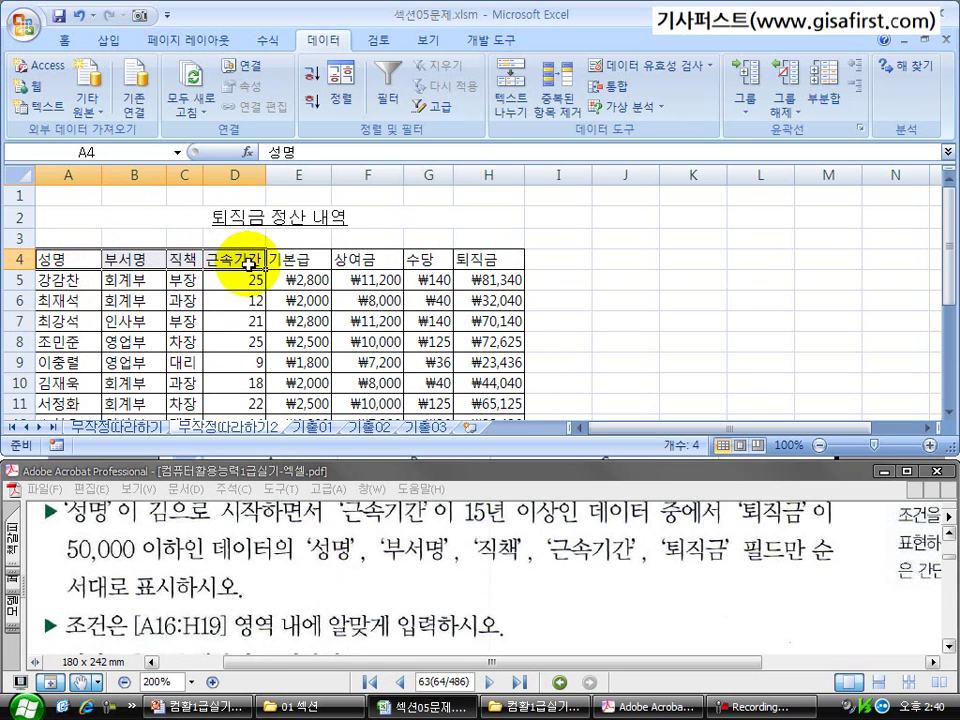
pyautogui.hotkey('ctrl', 'c')
pyautogui.scroll(-4, 248, 290)
pyautogui.click(53, 340)
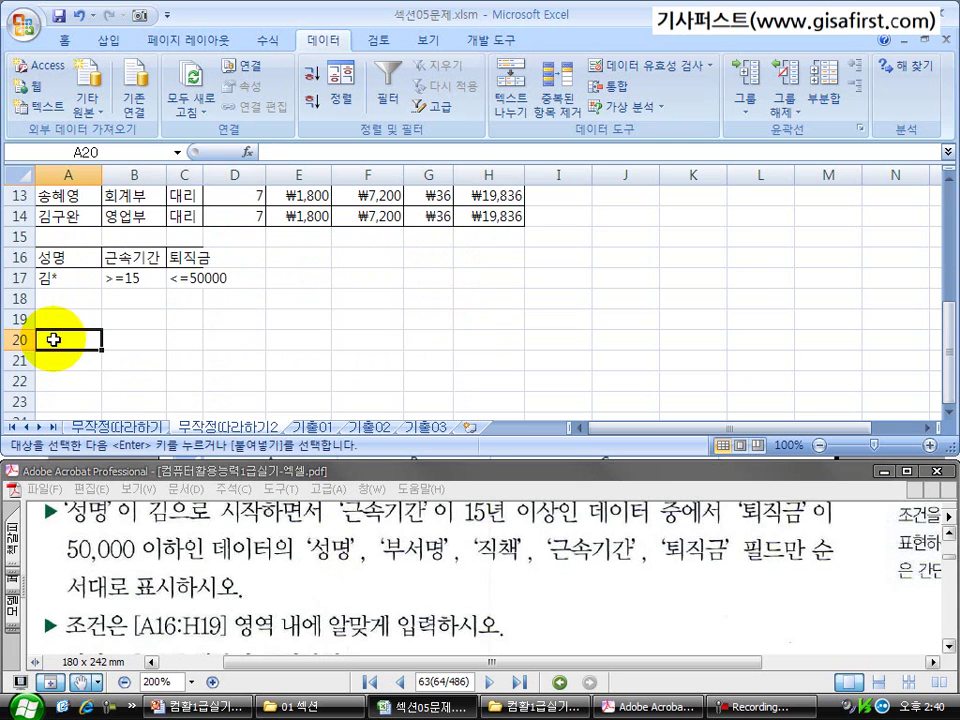
pyautogui.click(204, 585)
pyautogui.scroll(-1, 189, 619)
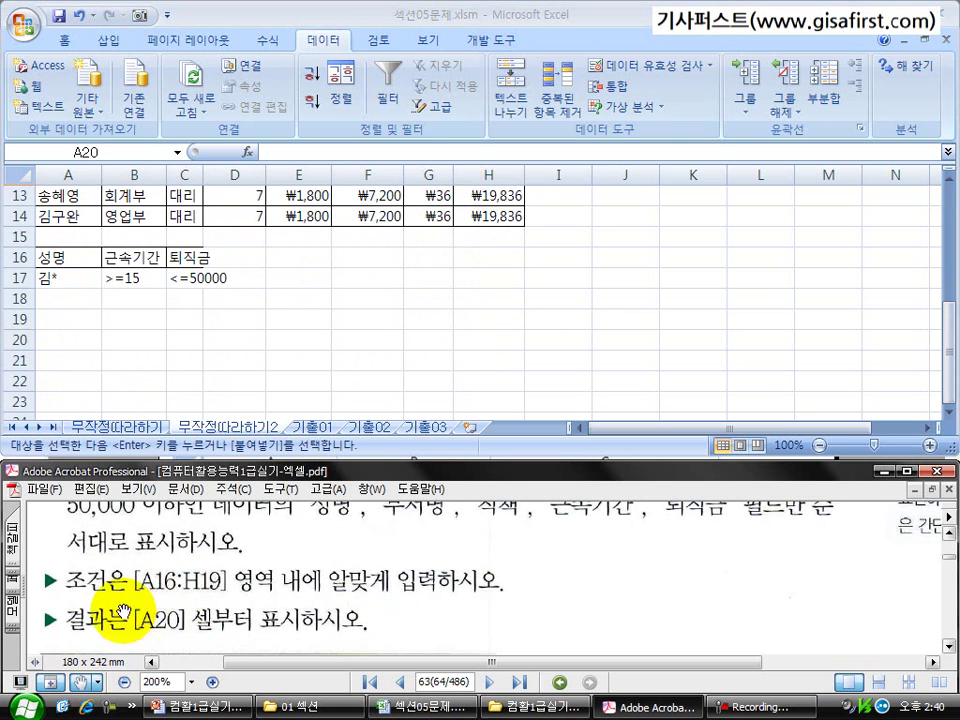
pyautogui.click(70, 337)
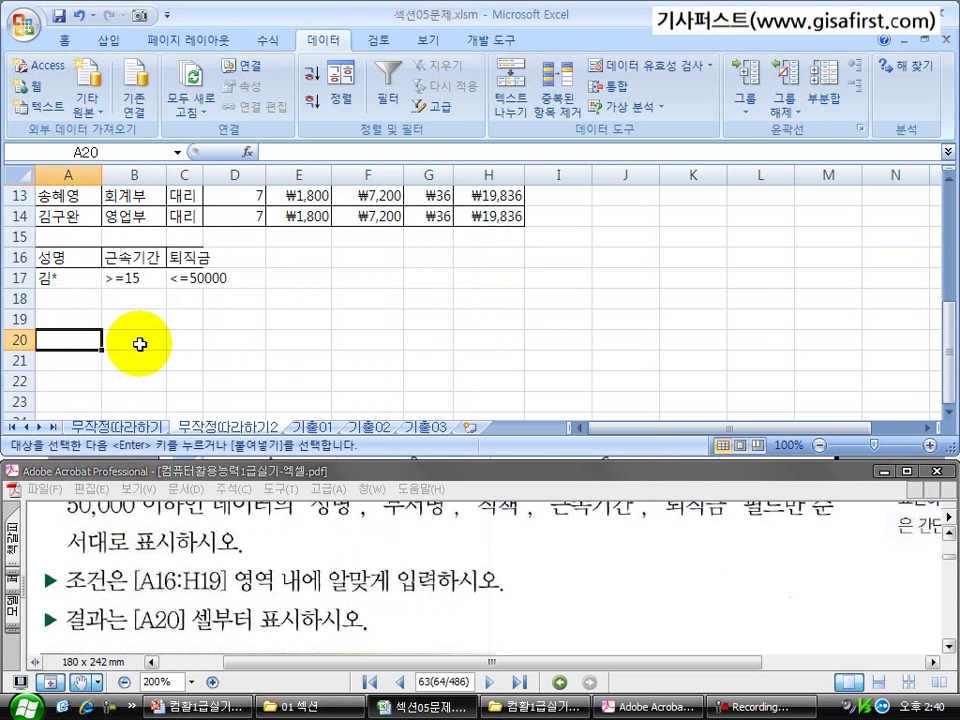
pyautogui.hotkey('ctrl', 'v')
pyautogui.click(456, 540)
pyautogui.scroll(-1, 455, 541)
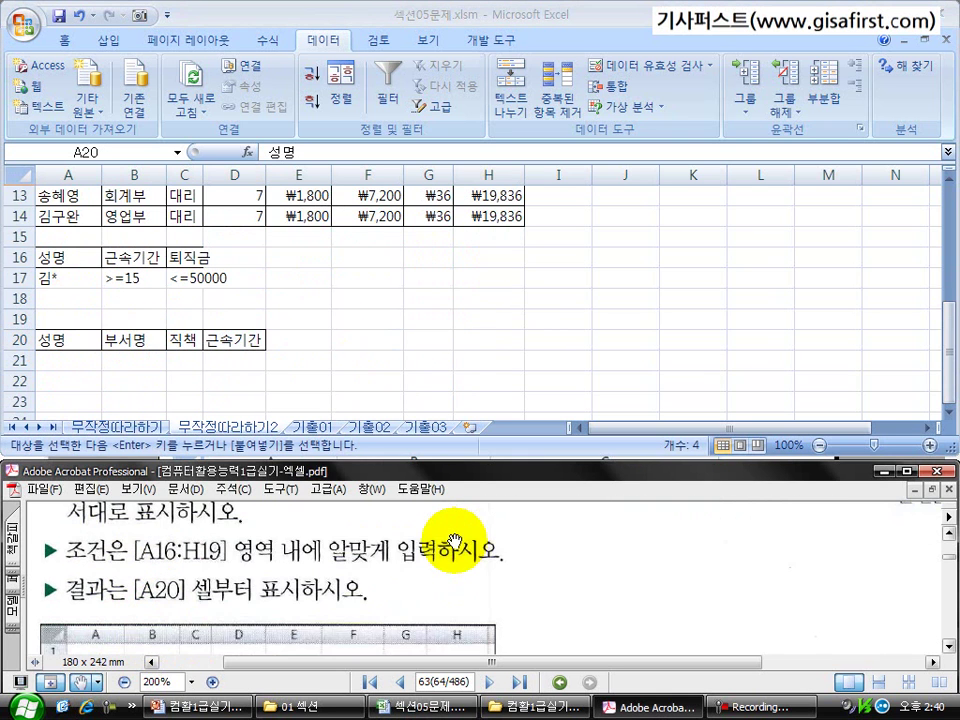
# Copy the 퇴직금 header from H4 into E20, rechecking the requested output fields in the task.
pyautogui.scroll(2, 489, 556)
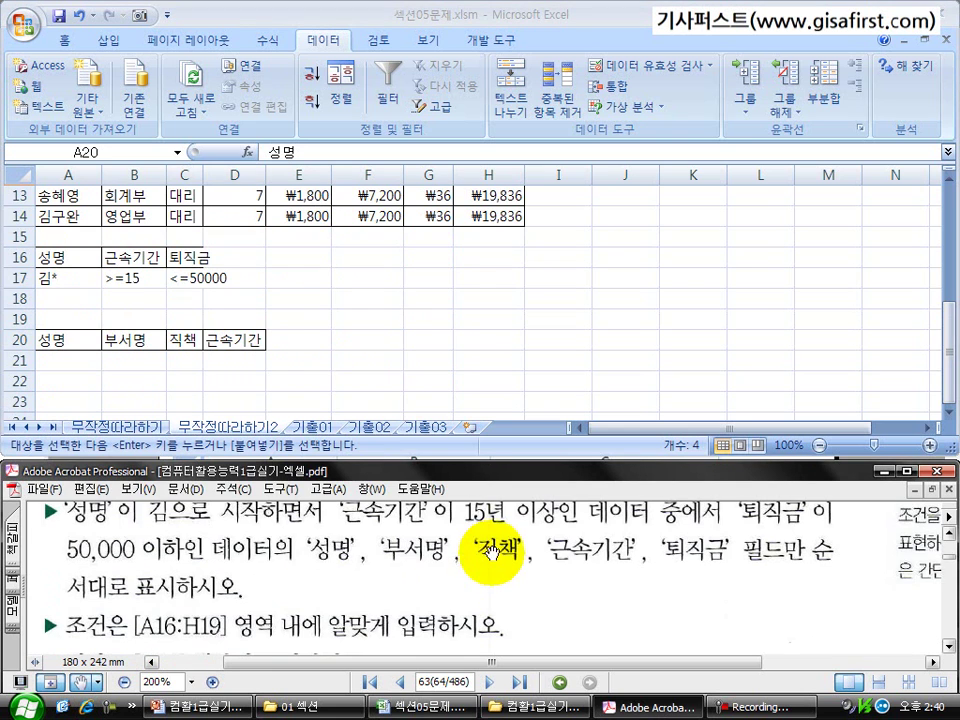
pyautogui.scroll(4, 400, 345)
pyautogui.click(497, 262)
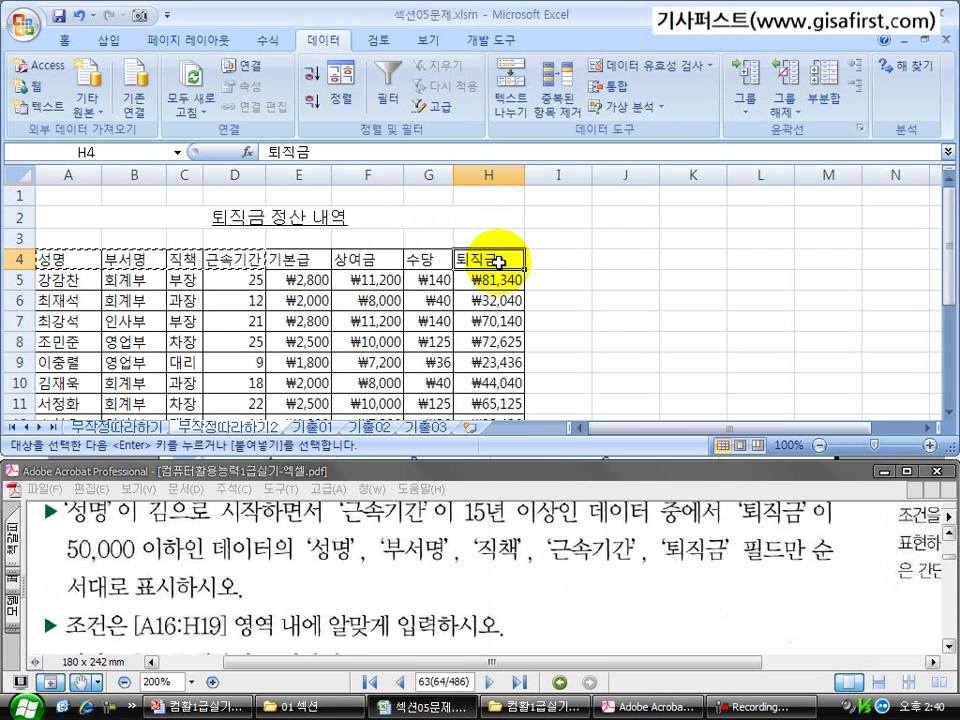
pyautogui.scroll(-3, 285, 375)
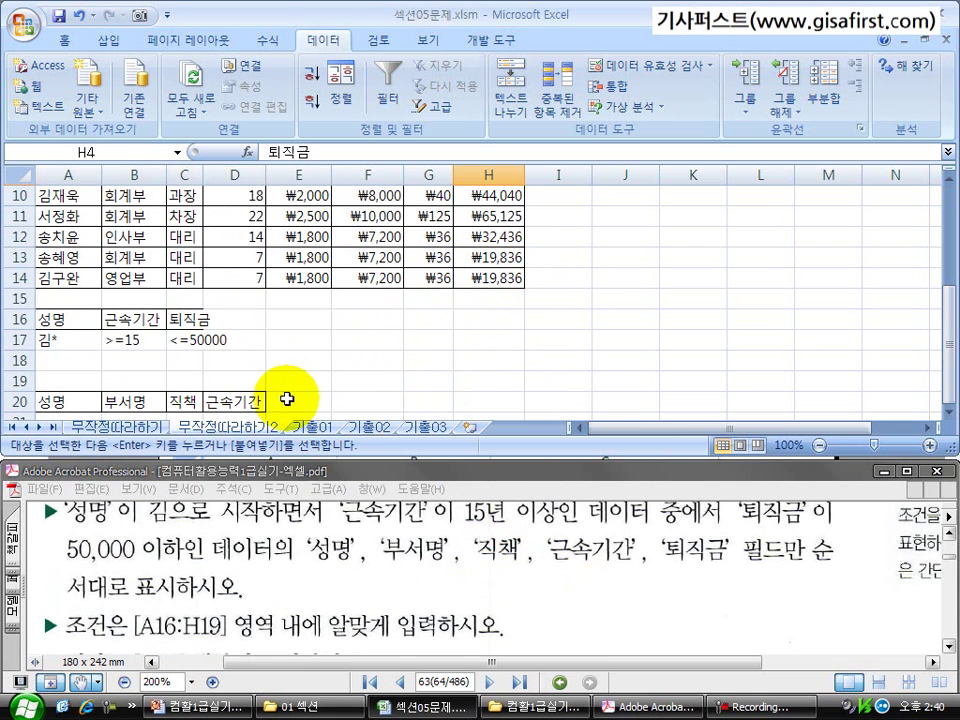
pyautogui.click(285, 398)
pyautogui.hotkey('ctrl', 'v')
pyautogui.click(157, 378)
pyautogui.scroll(-2, 35, 396)
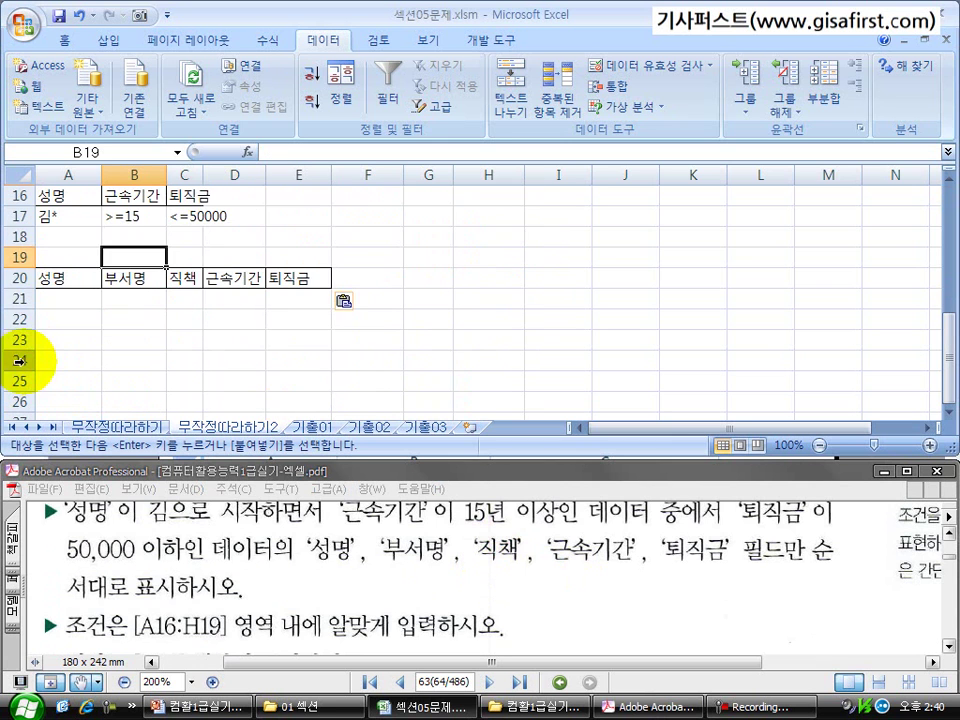
# Review the condition range A16:C17 and the output headers in A20:E20 against the source table.
pyautogui.scroll(1, 20, 400)
pyautogui.moveTo(60, 258); pyautogui.dragTo(191, 276)
pyautogui.hotkey('ctrl', 'c')
pyautogui.click(70, 346)
pyautogui.moveTo(77, 345); pyautogui.dragTo(274, 344)
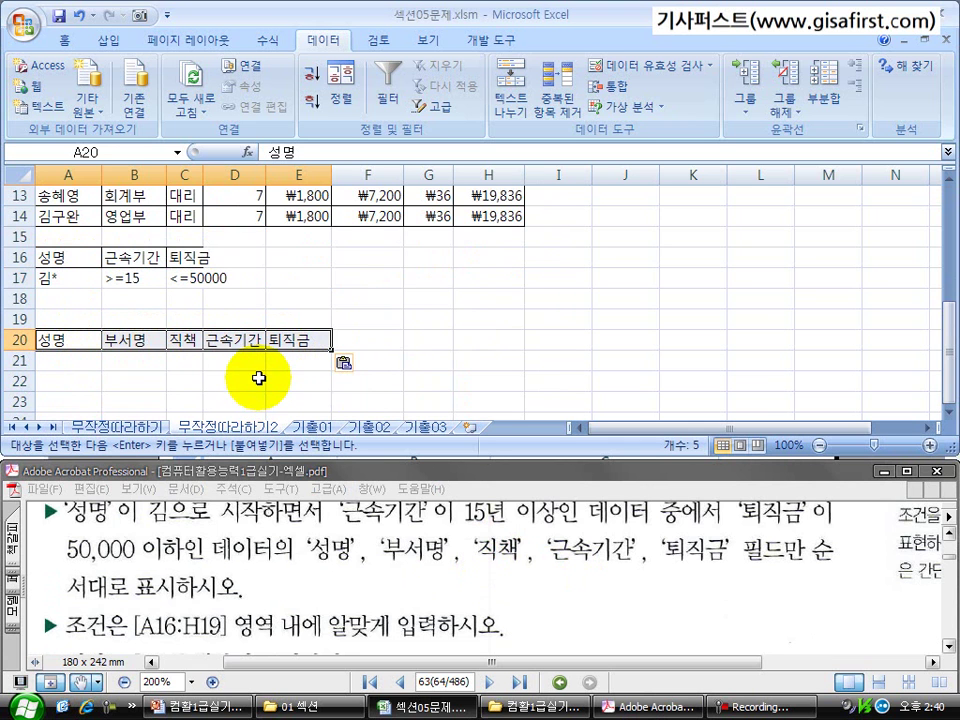
pyautogui.scroll(4, 256, 360)
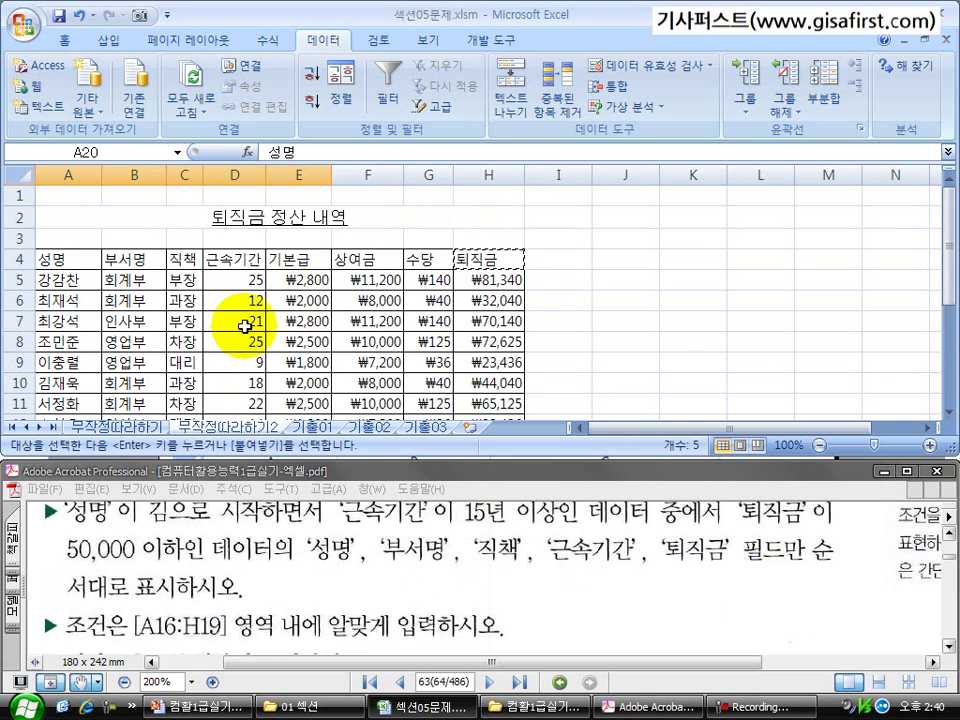
pyautogui.click(236, 341)
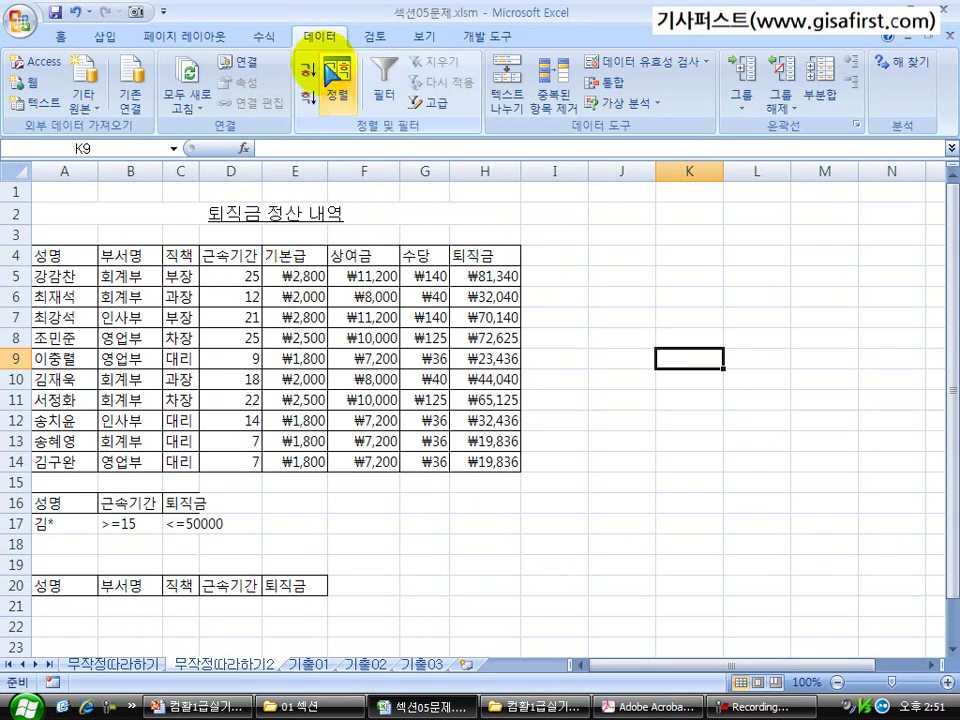
pyautogui.click(433, 108)
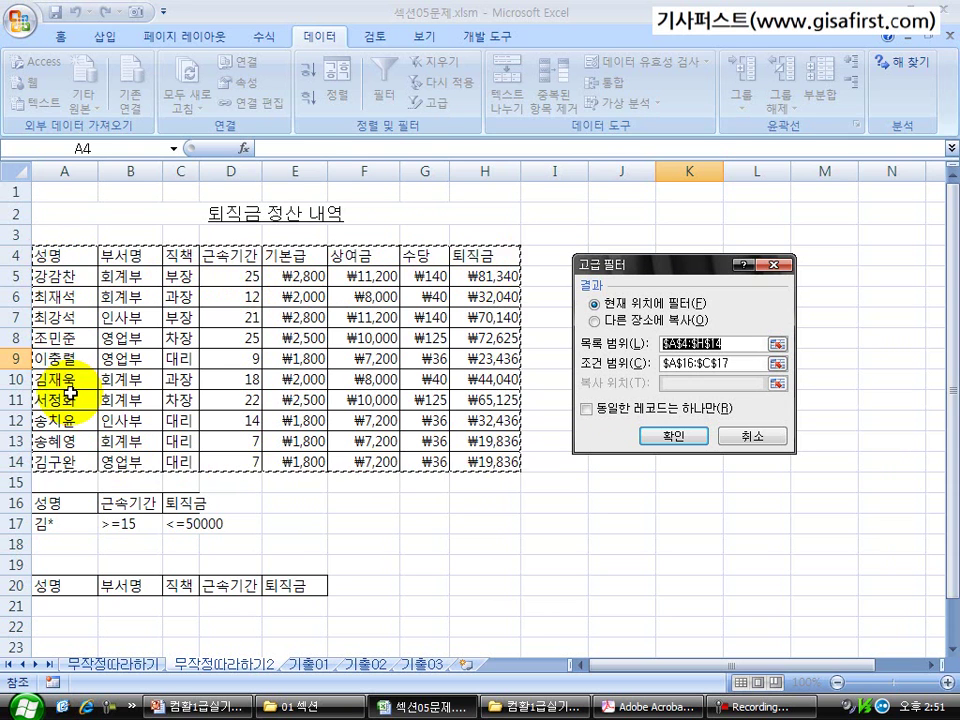
pyautogui.click(774, 265)
pyautogui.click(689, 358)
# Examine the in-place filter result below the row 4 headers on the '무작정따라하기' sheet.
pyautogui.click(122, 666)
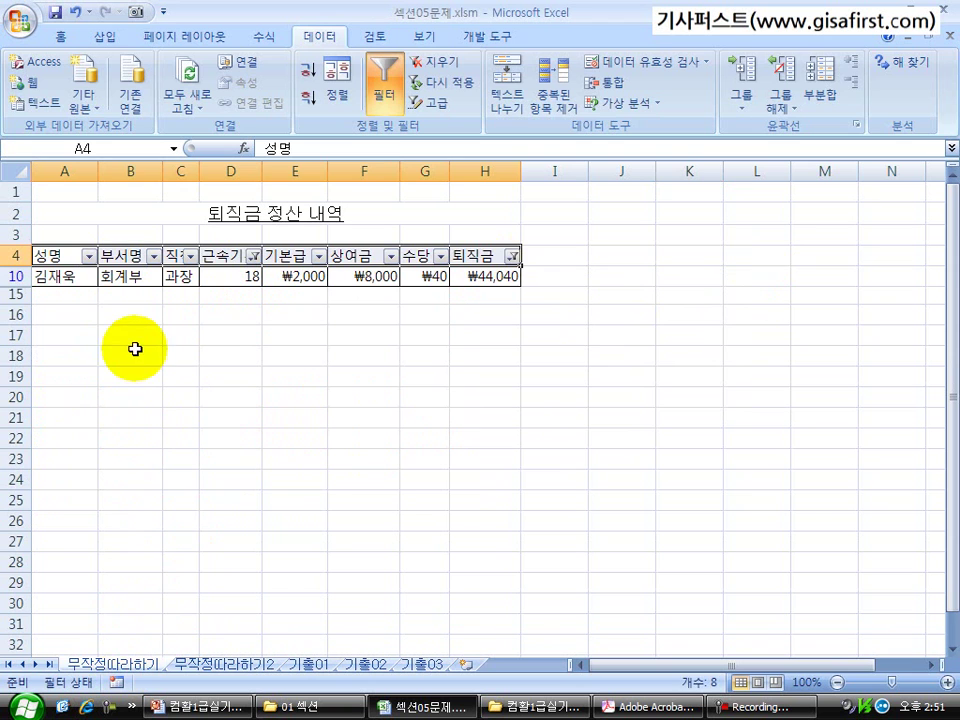
pyautogui.click(92, 292)
pyautogui.moveTo(57, 255); pyautogui.dragTo(497, 444)
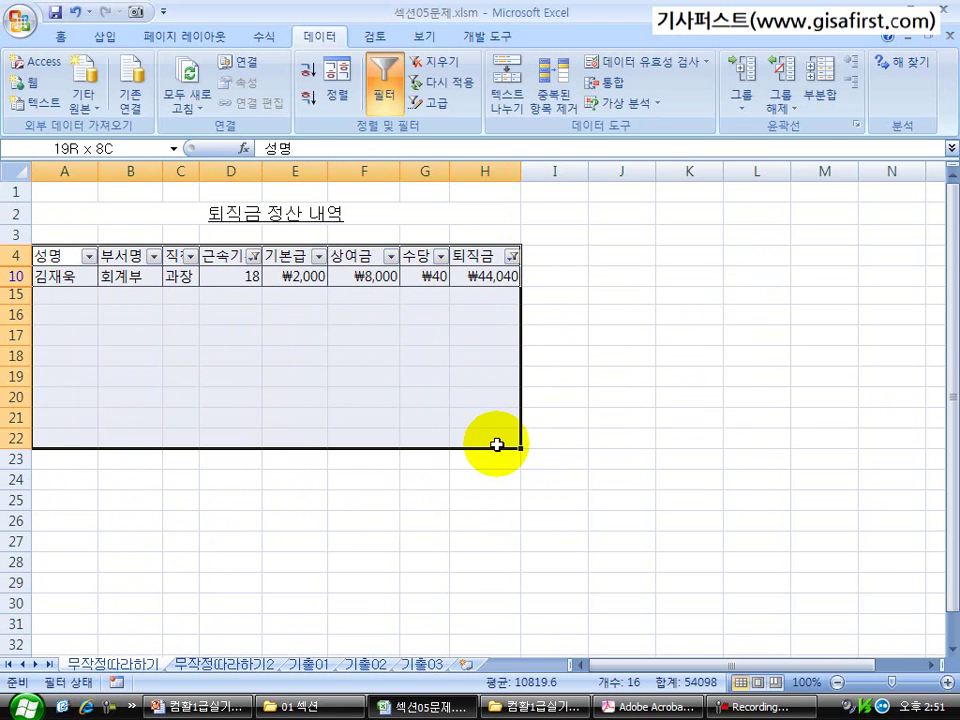
pyautogui.moveTo(64, 253); pyautogui.dragTo(495, 276)
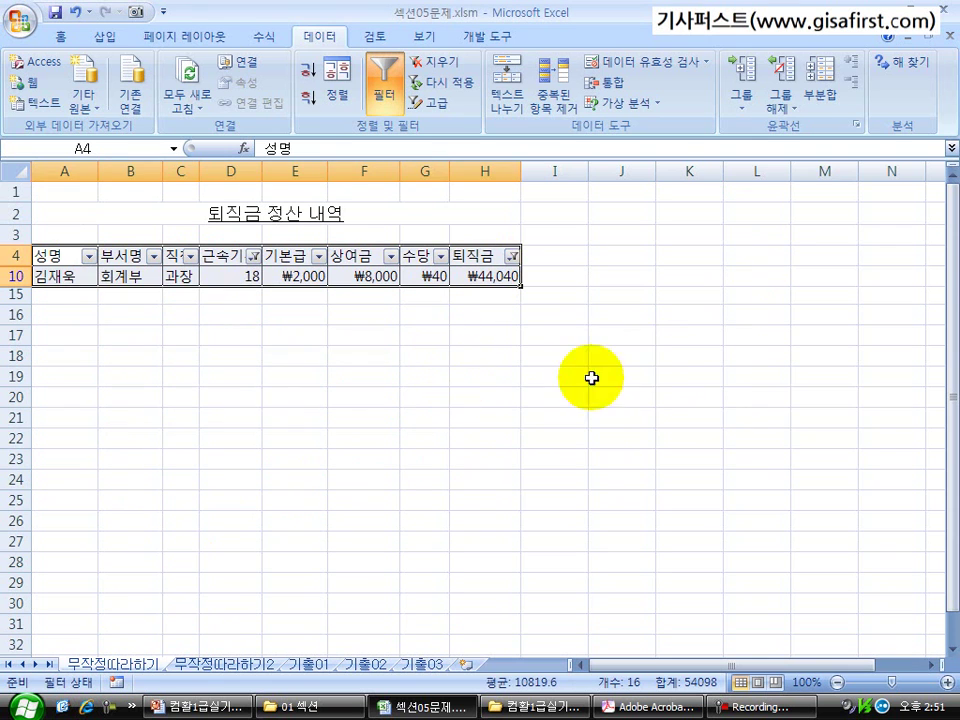
pyautogui.click(849, 437)
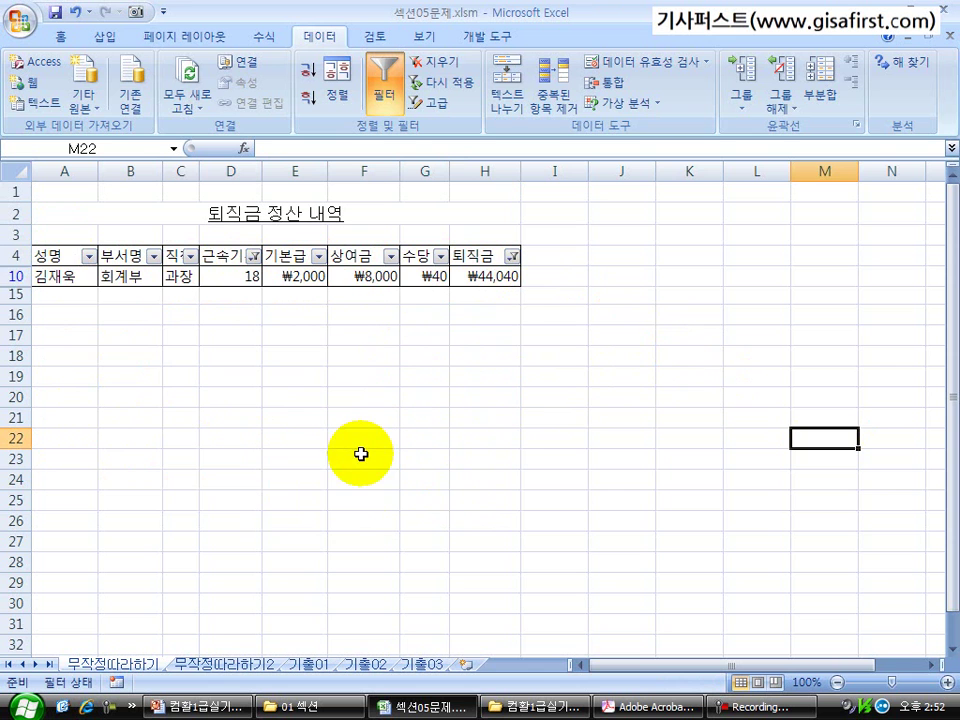
# Return to '무작정따라하기2' and try to apply the automatic filter with only the blank cell K9 selected.
pyautogui.click(214, 665)
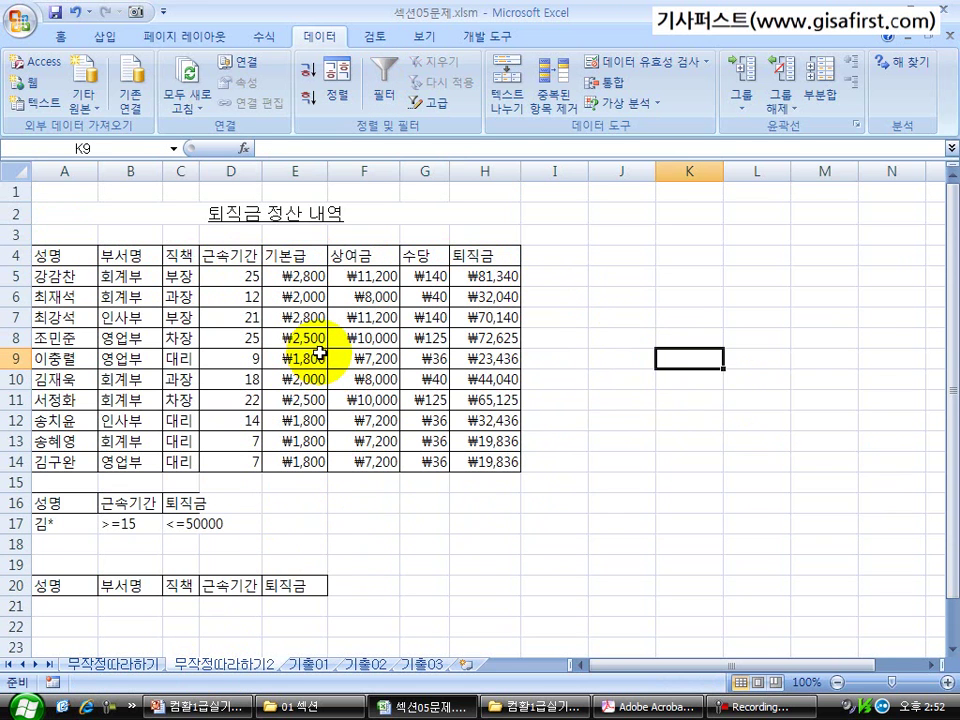
pyautogui.click(393, 103)
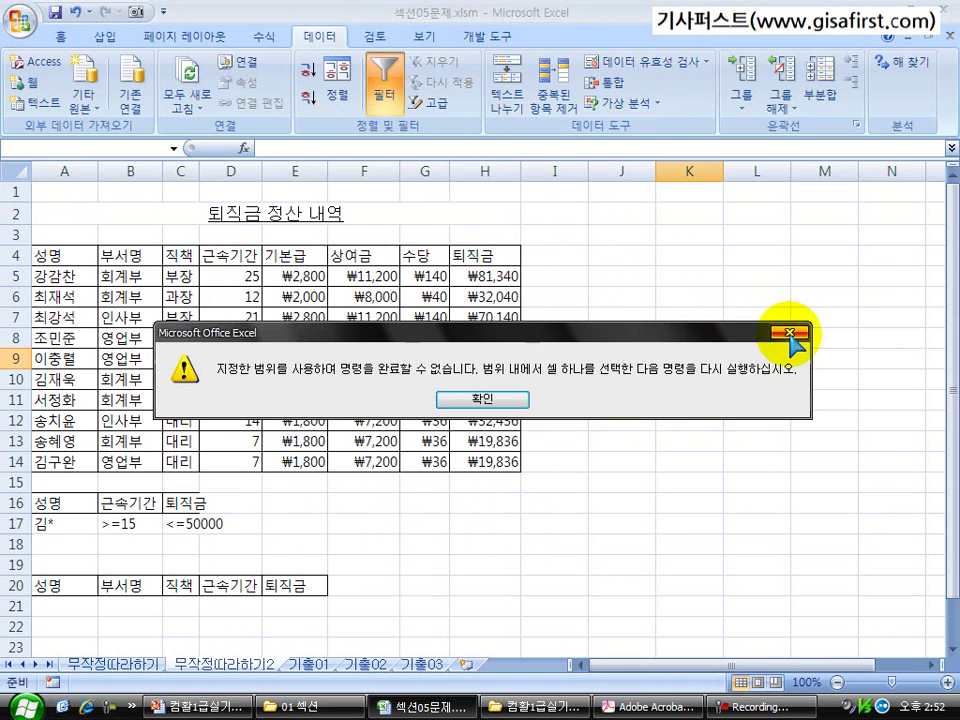
pyautogui.click(455, 400)
pyautogui.click(437, 102)
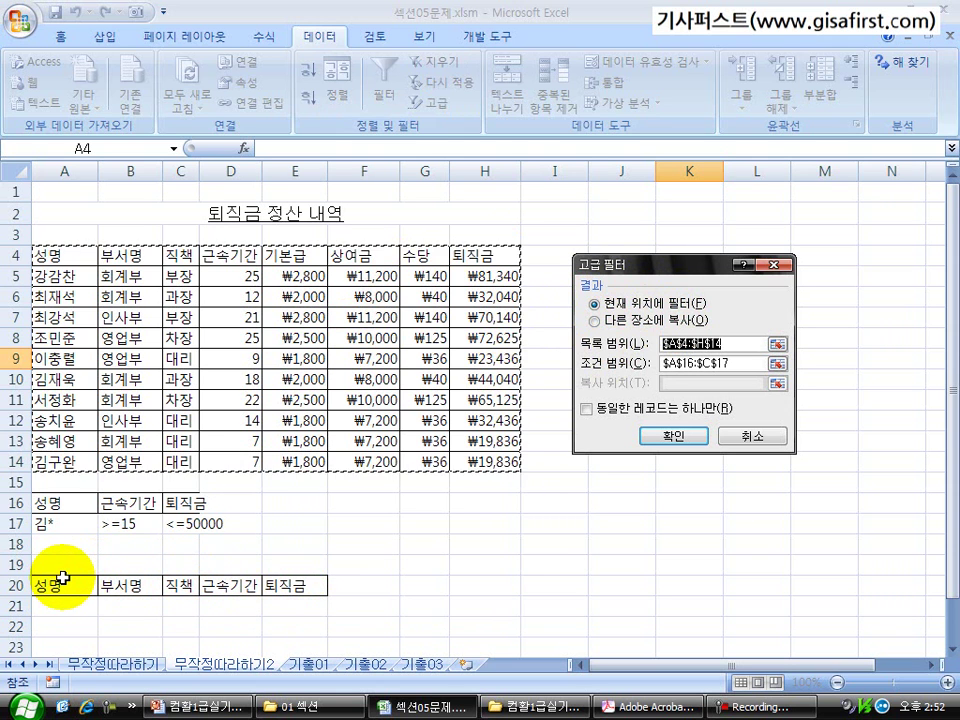
pyautogui.click(593, 320)
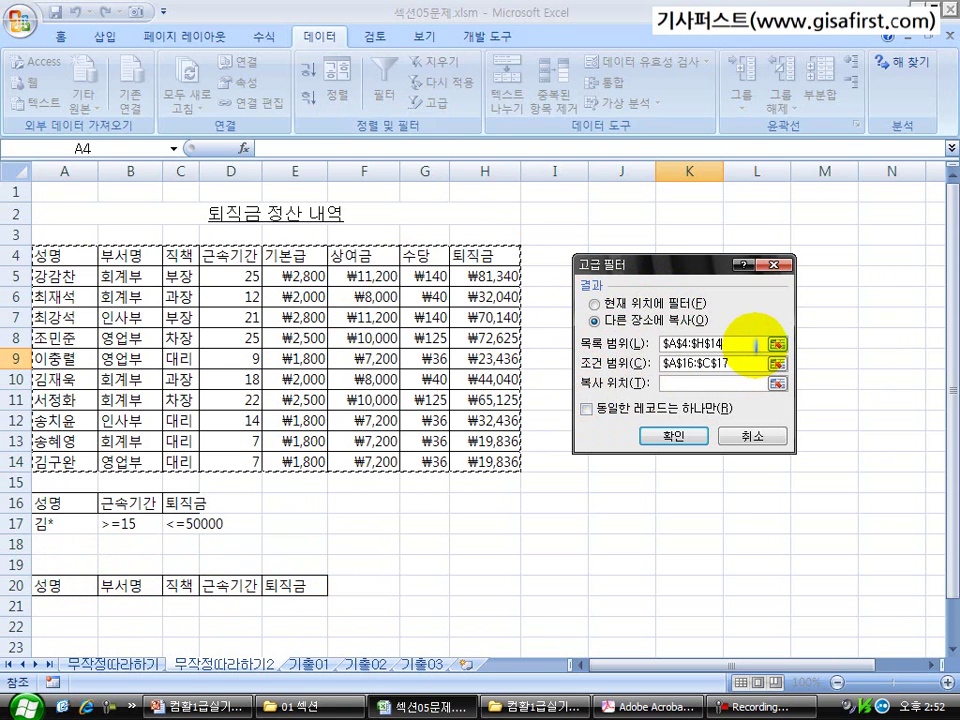
pyautogui.click(776, 268)
pyautogui.click(689, 358)
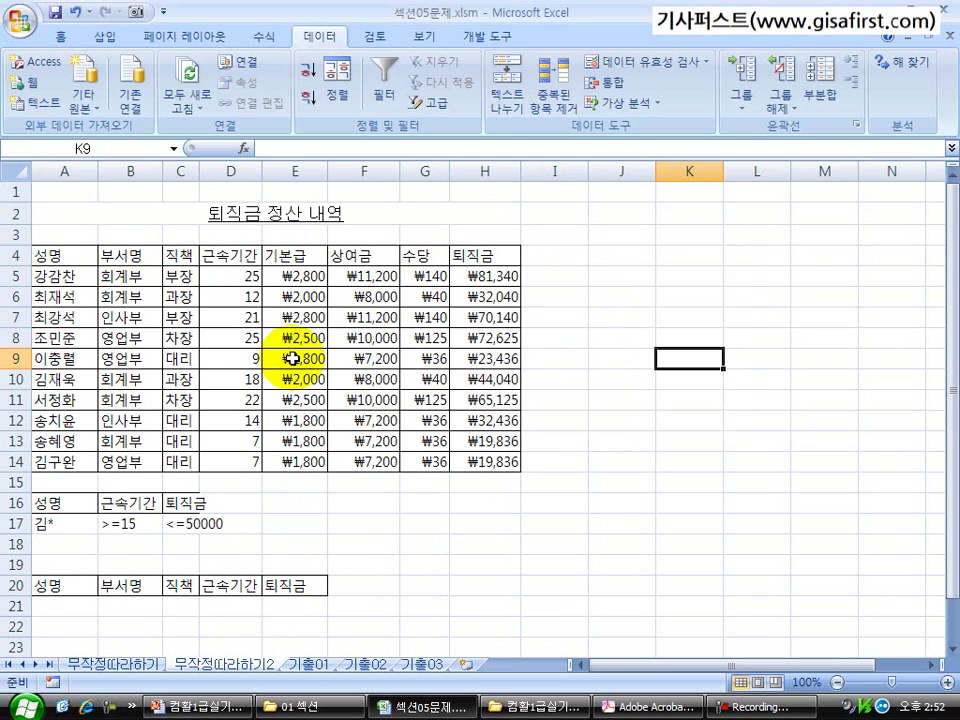
# Start an advanced filter from a cell inside the table and set the list range to A4:H14.
pyautogui.click(233, 341)
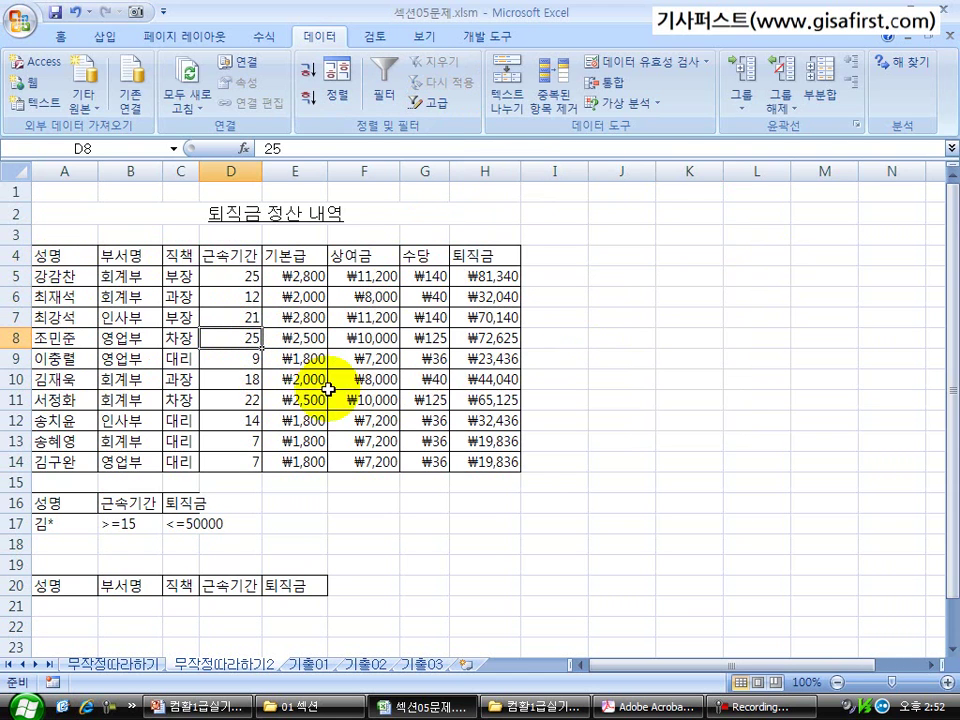
pyautogui.click(290, 358)
pyautogui.click(218, 336)
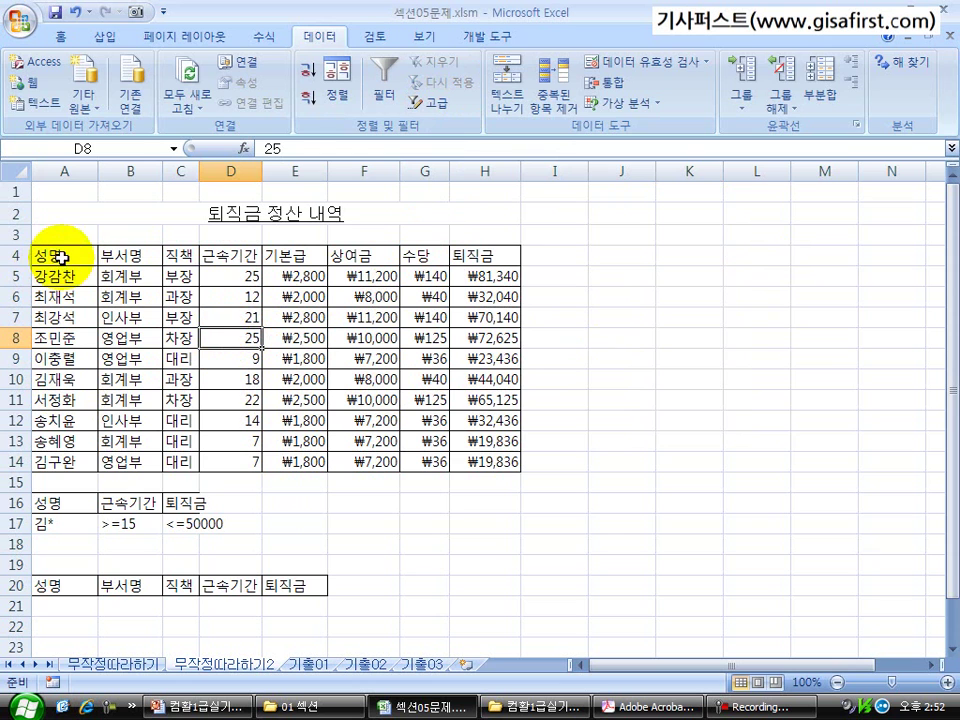
pyautogui.click(298, 337)
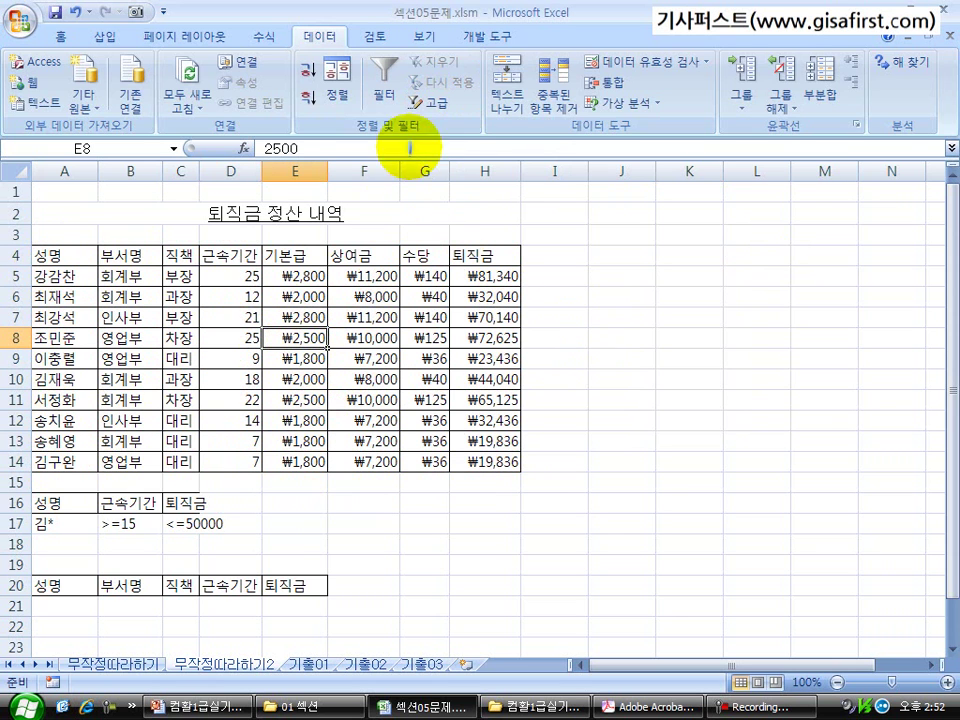
pyautogui.click(436, 104)
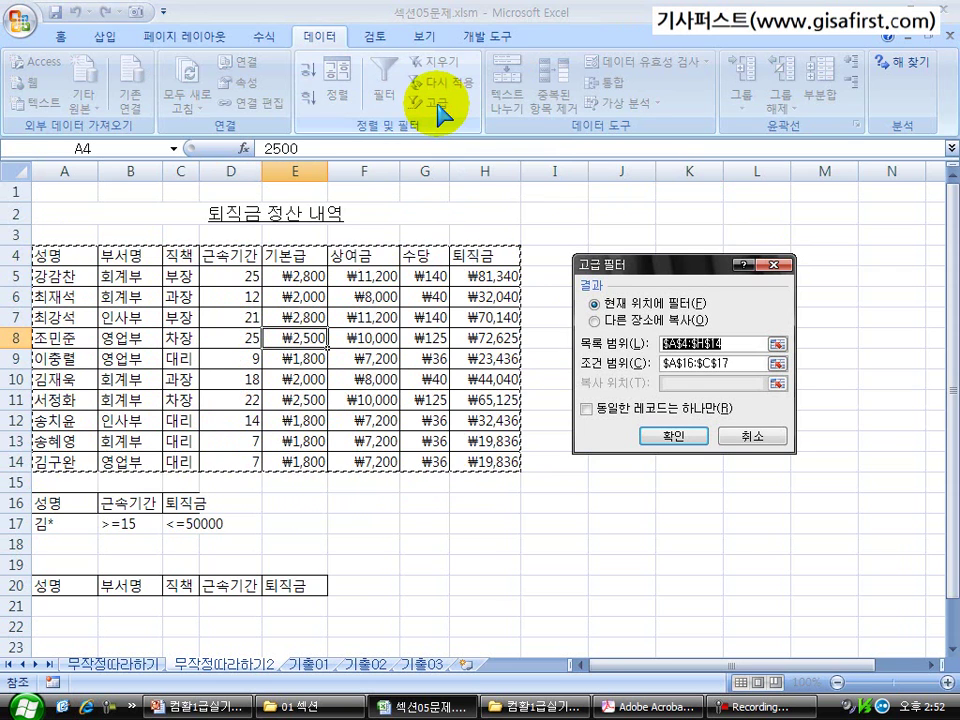
pyautogui.click(778, 343)
pyautogui.moveTo(72, 254); pyautogui.dragTo(478, 452)
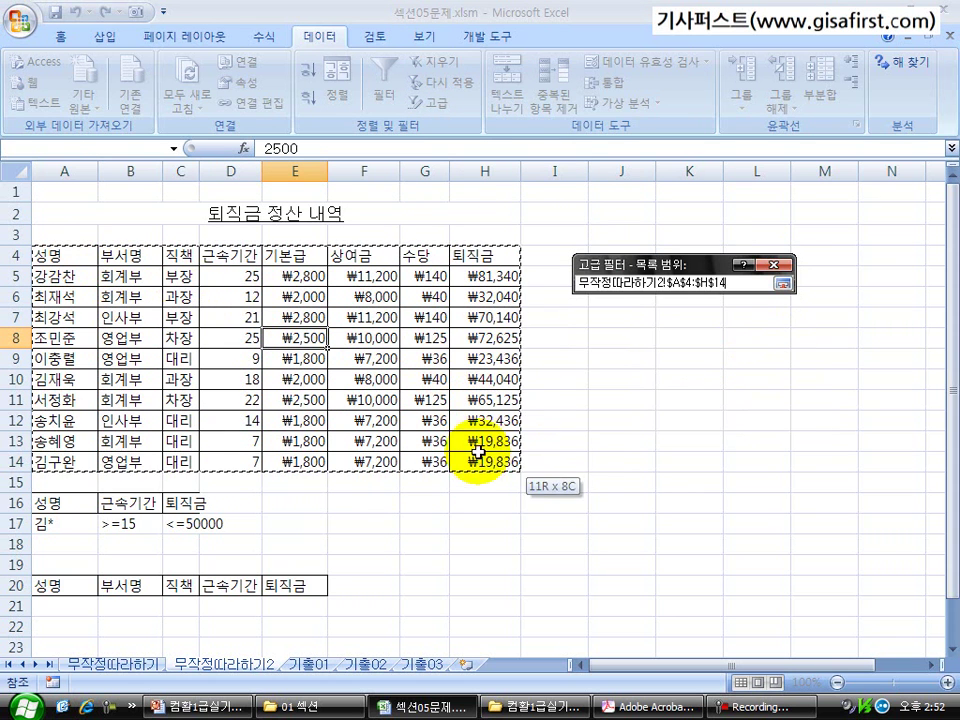
pyautogui.click(781, 284)
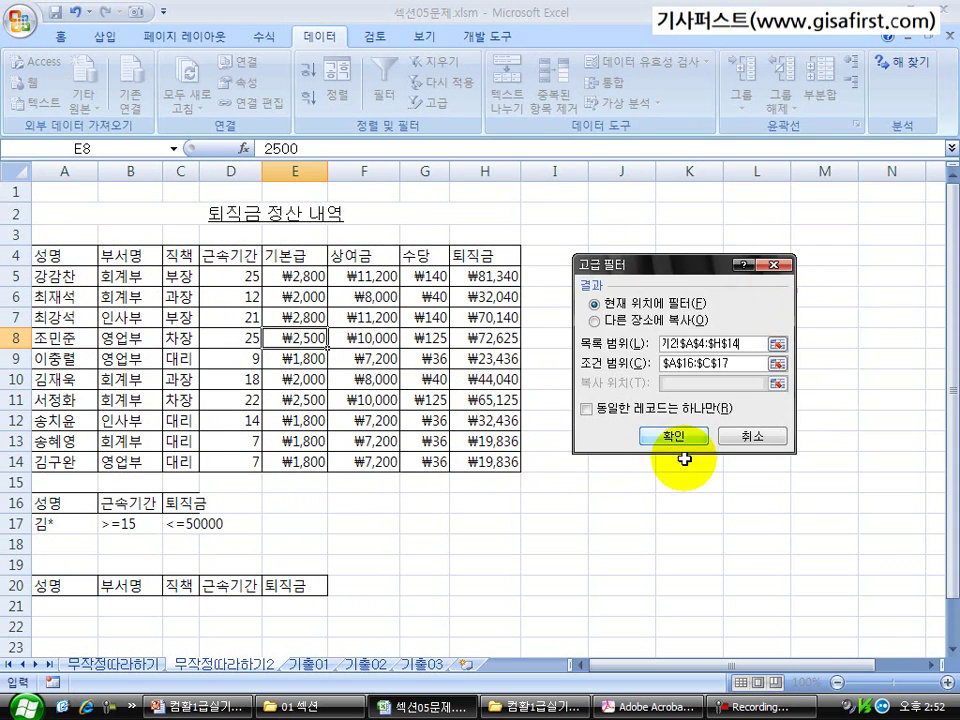
# Set the advanced filter's criteria range to the conditions in A16:C17.
pyautogui.click(778, 365)
pyautogui.moveTo(47, 500); pyautogui.dragTo(158, 522)
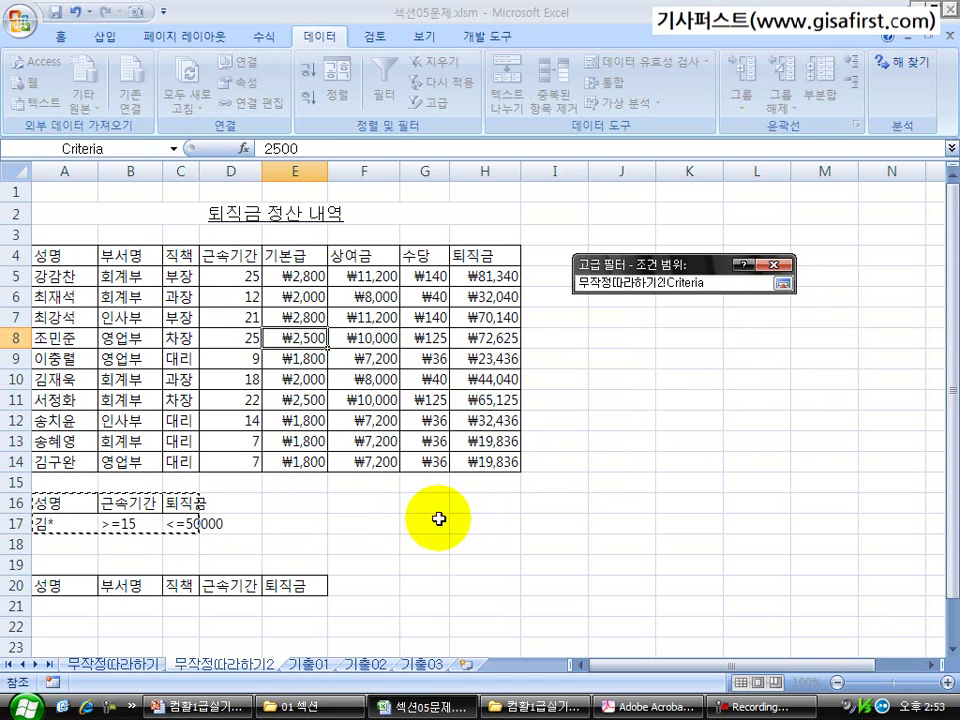
pyautogui.click(780, 286)
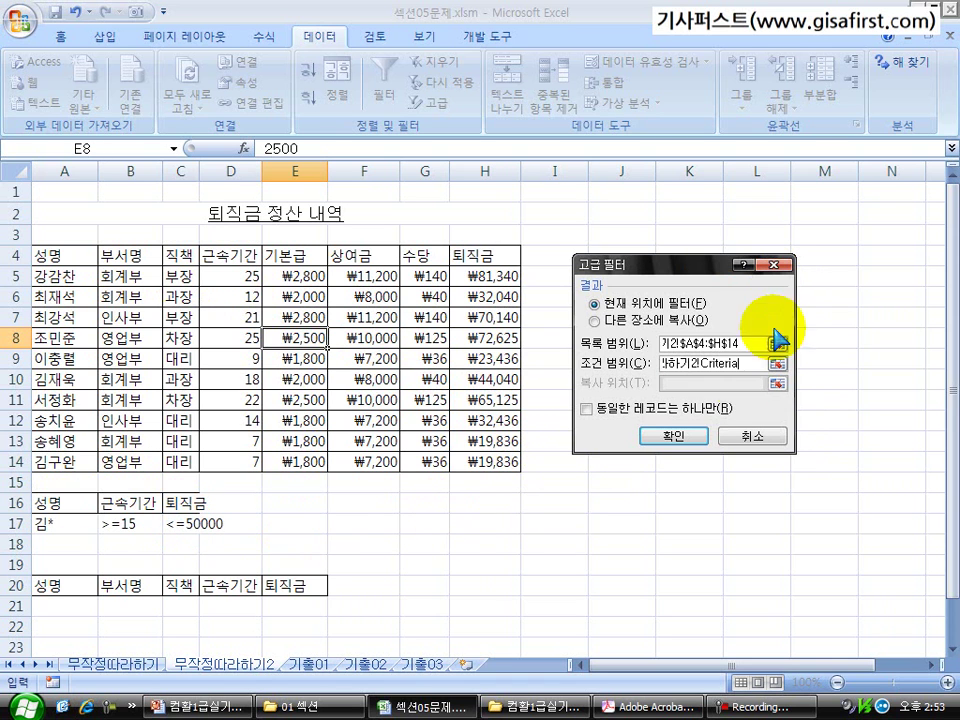
# Choose copying to another location with A20:E20 as the destination and run the advanced filter.
pyautogui.click(594, 321)
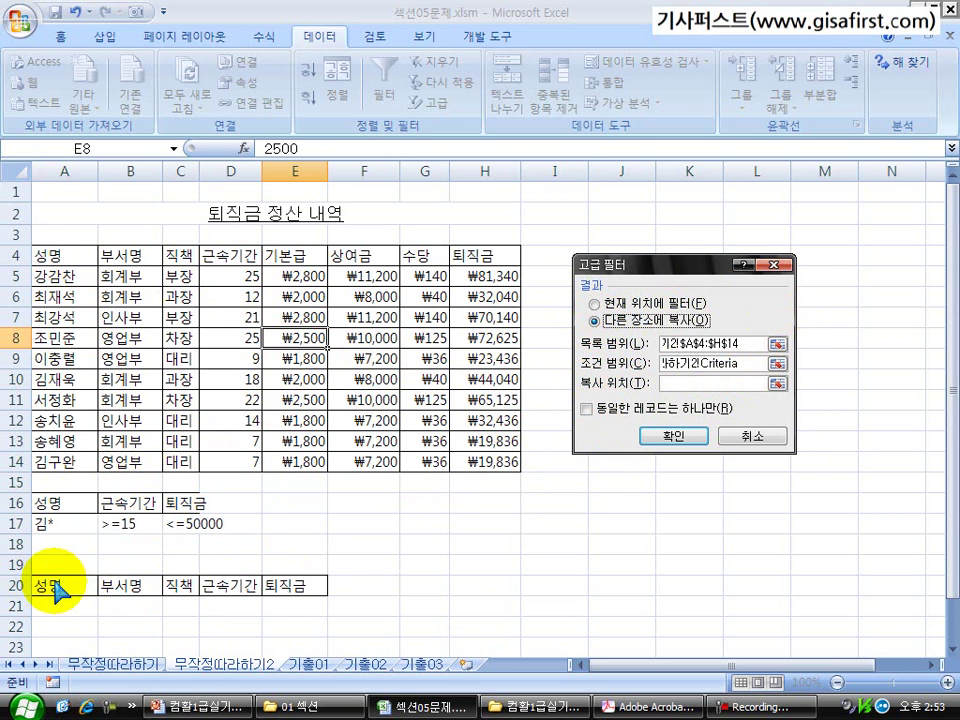
pyautogui.click(783, 390)
pyautogui.moveTo(30, 585); pyautogui.dragTo(295, 585)
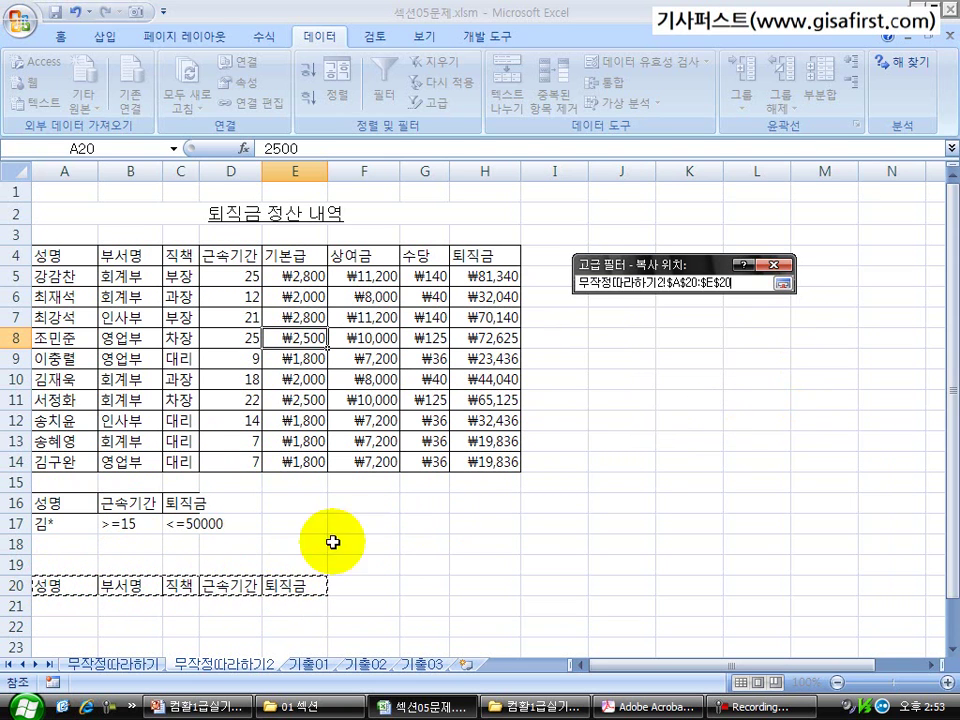
pyautogui.click(783, 284)
pyautogui.click(673, 436)
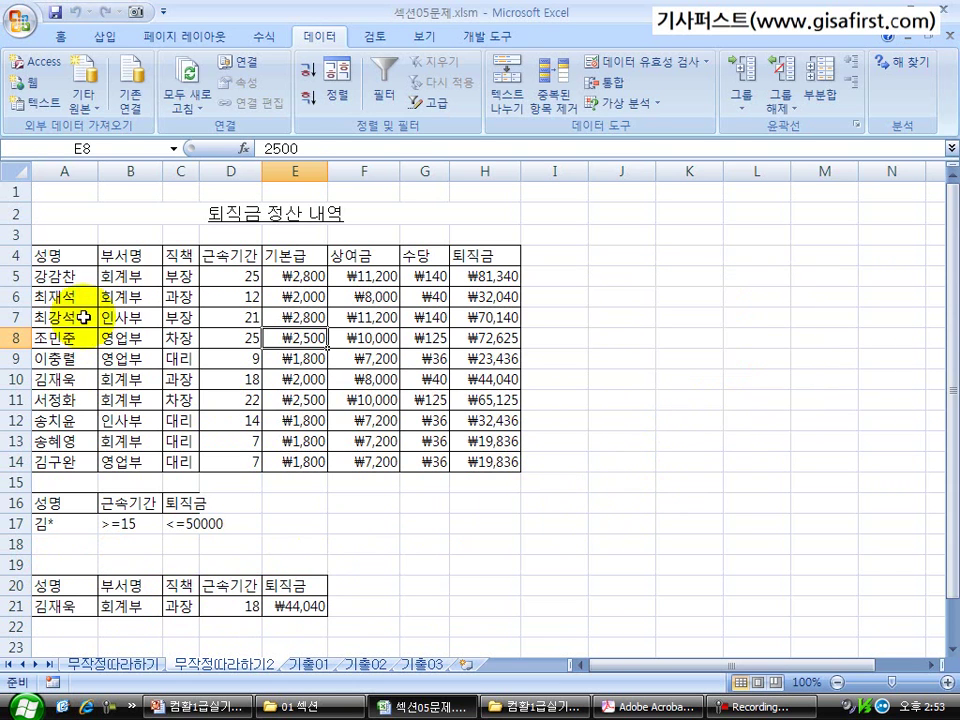
# Compare the conditions in A16:C17 with the extracted fields and record in A20:E21.
pyautogui.moveTo(79, 500); pyautogui.dragTo(181, 523)
pyautogui.moveTo(66, 588); pyautogui.dragTo(294, 606)
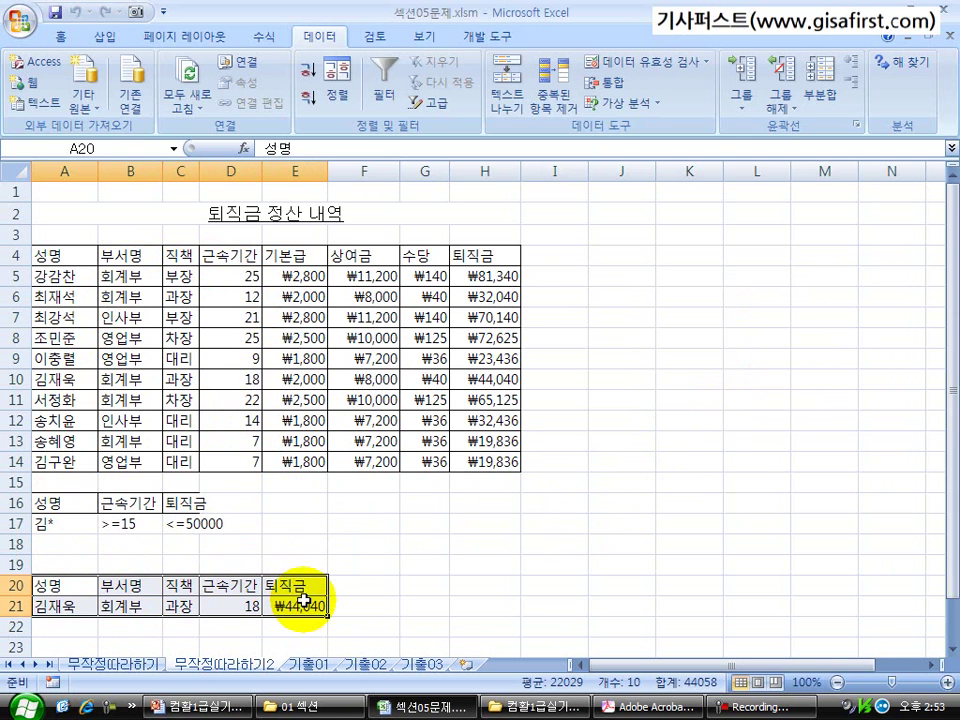
pyautogui.click(302, 541)
pyautogui.moveTo(85, 585); pyautogui.dragTo(281, 587)
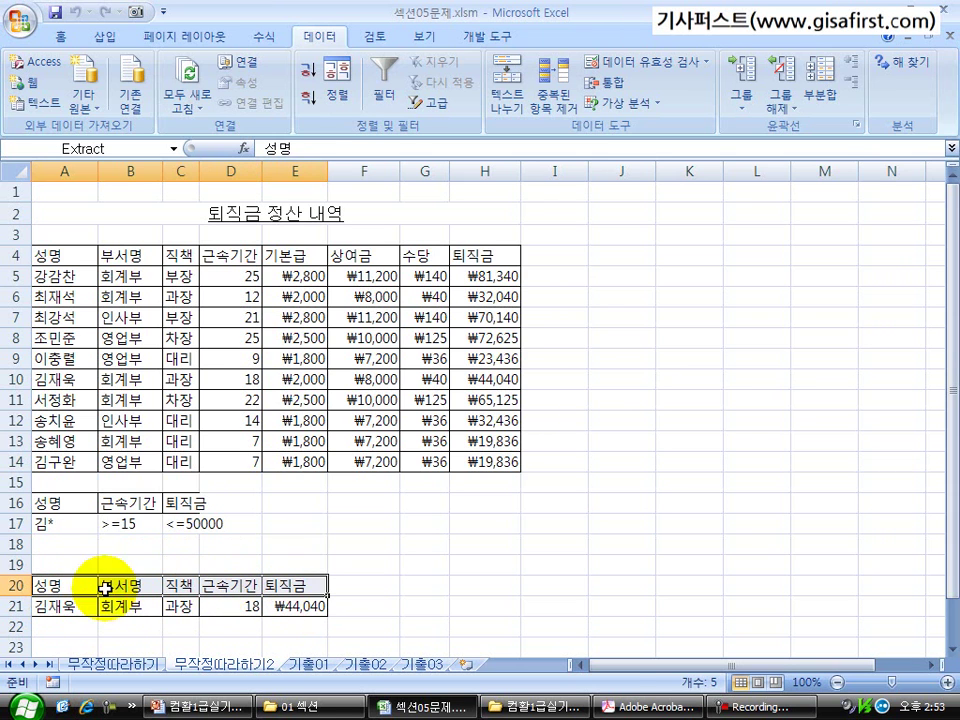
# Delete rows 20 and 21 containing the extracted headers and record.
pyautogui.moveTo(14, 585); pyautogui.dragTo(15, 606)
pyautogui.rightClick(15, 606)
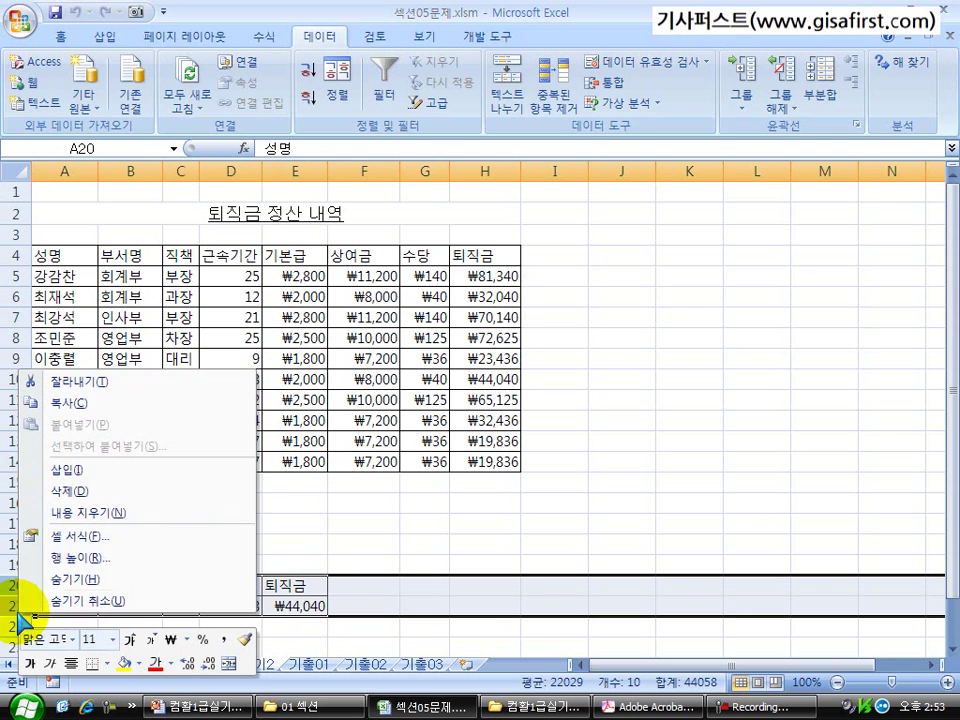
pyautogui.click(60, 491)
pyautogui.click(196, 564)
# Run the advanced filter on A4:H14 with criteria A16:C17, copying all fields to another location starting at A20.
pyautogui.moveTo(71, 255); pyautogui.dragTo(488, 257)
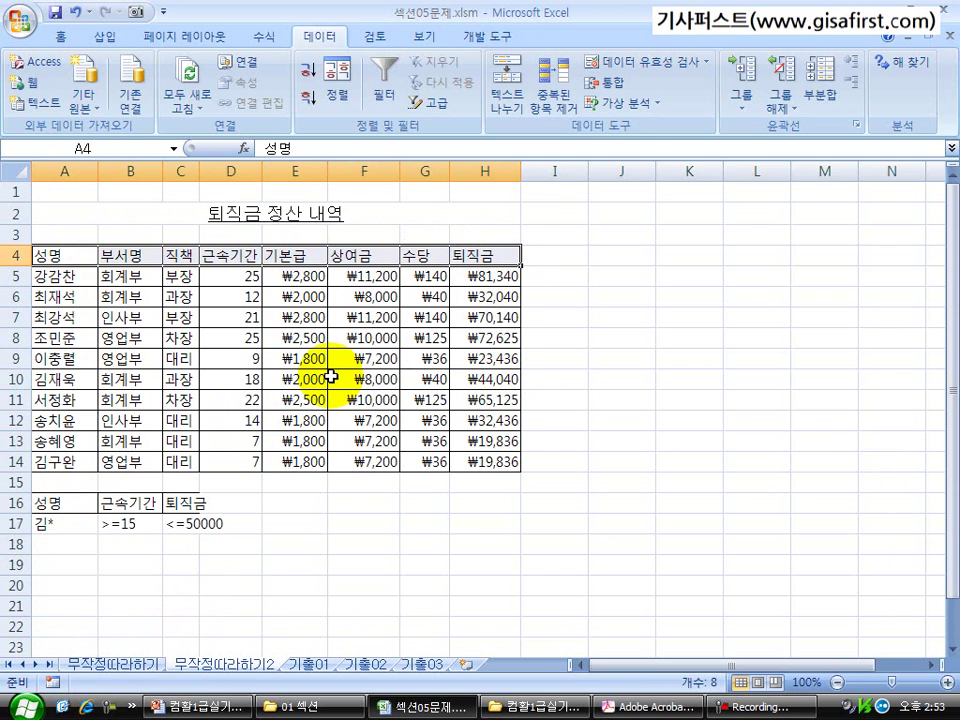
pyautogui.click(299, 355)
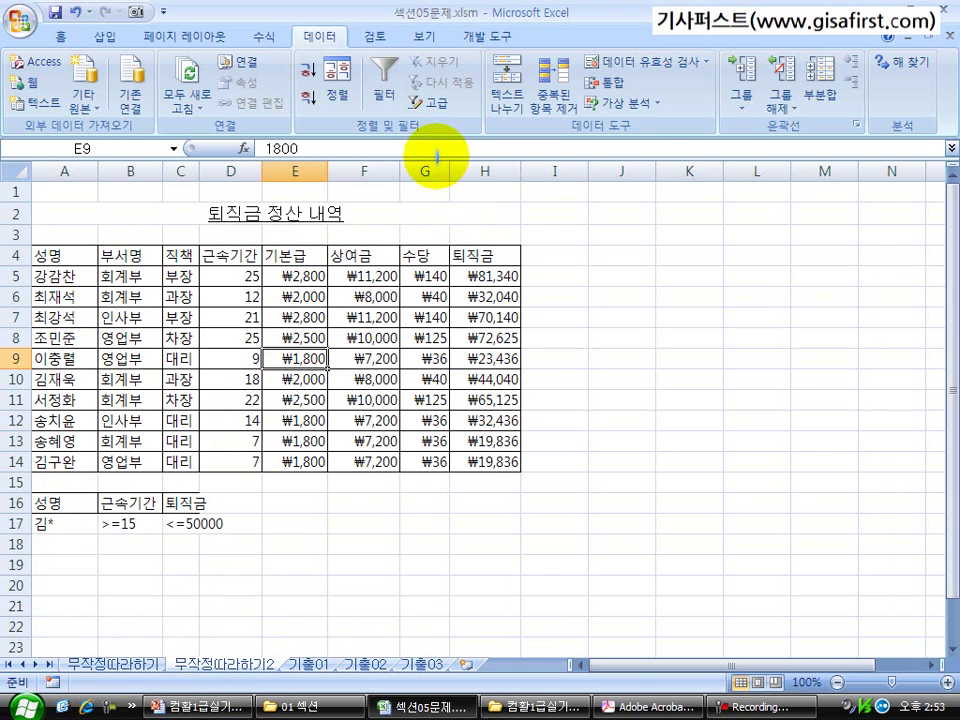
pyautogui.click(430, 102)
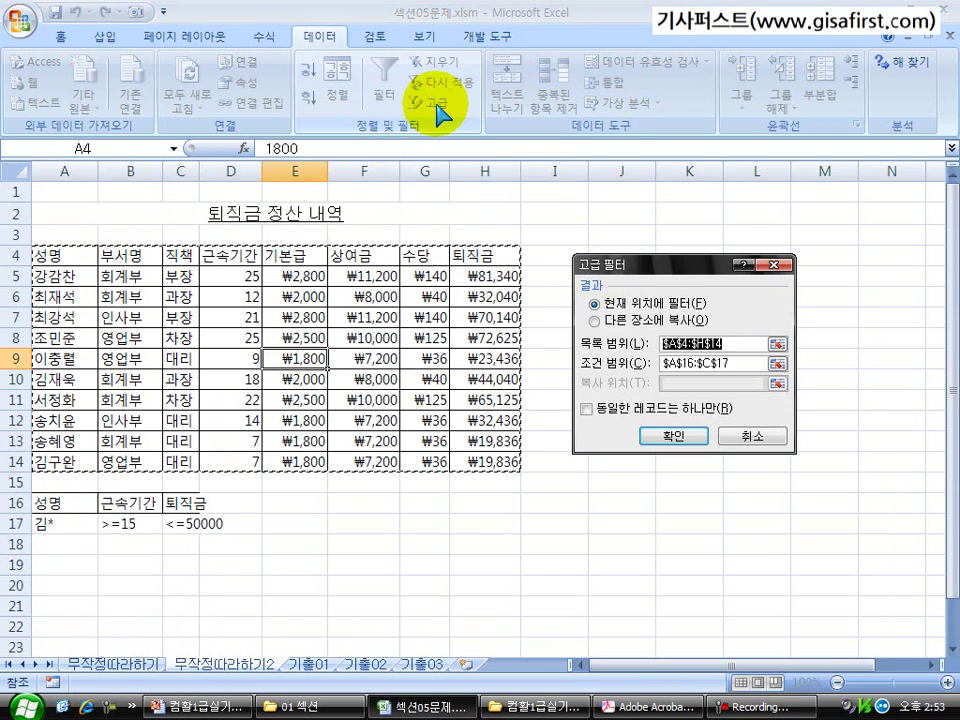
pyautogui.click(612, 321)
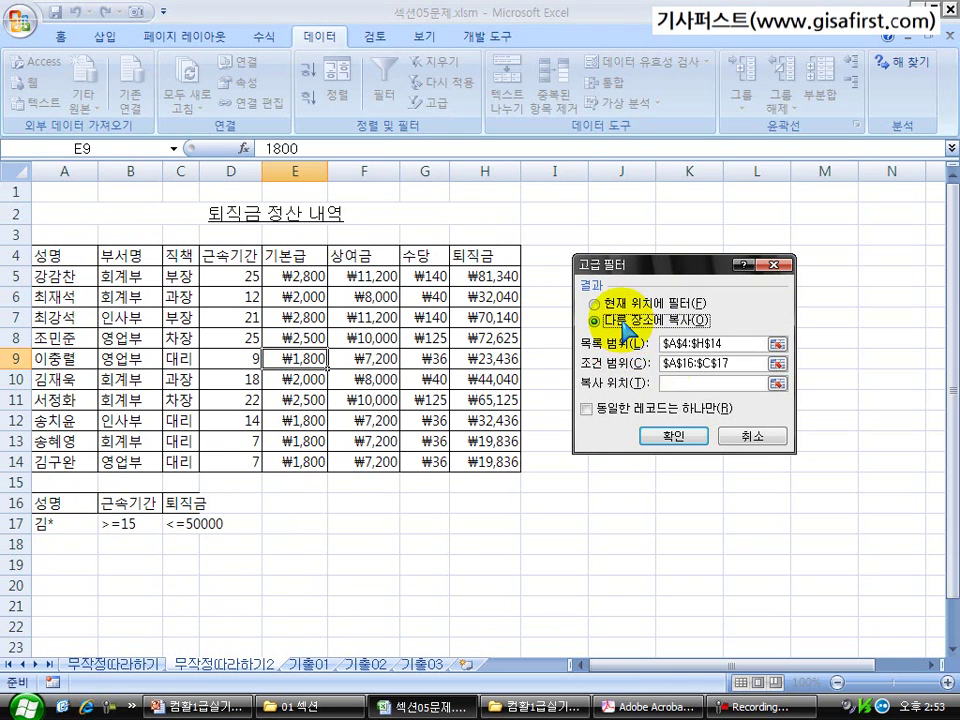
pyautogui.click(776, 385)
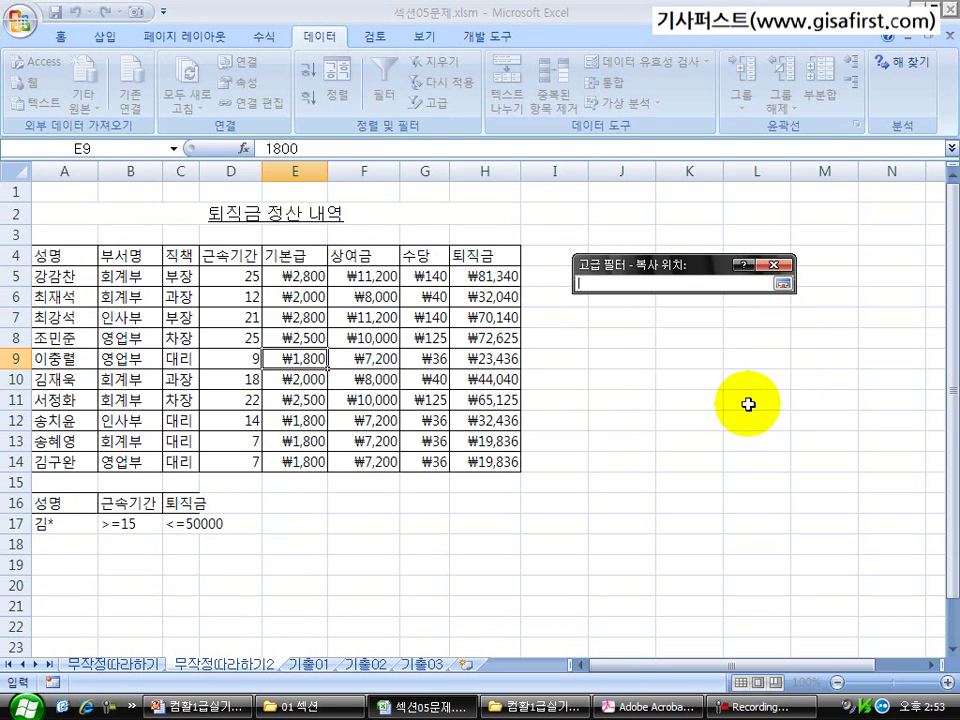
pyautogui.click(71, 583)
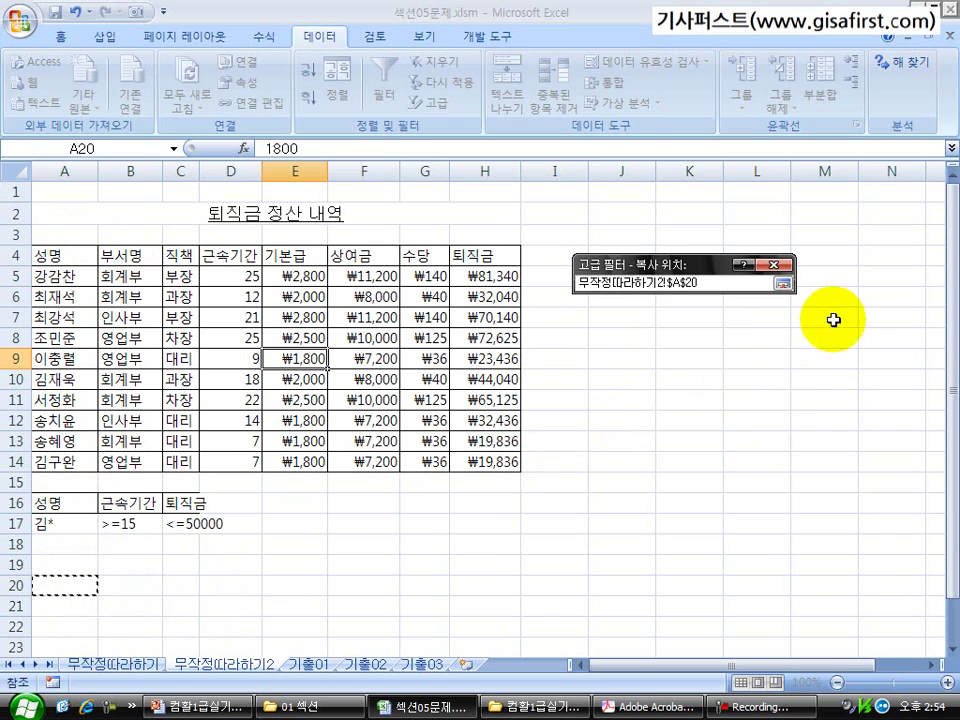
pyautogui.click(783, 283)
pyautogui.click(674, 436)
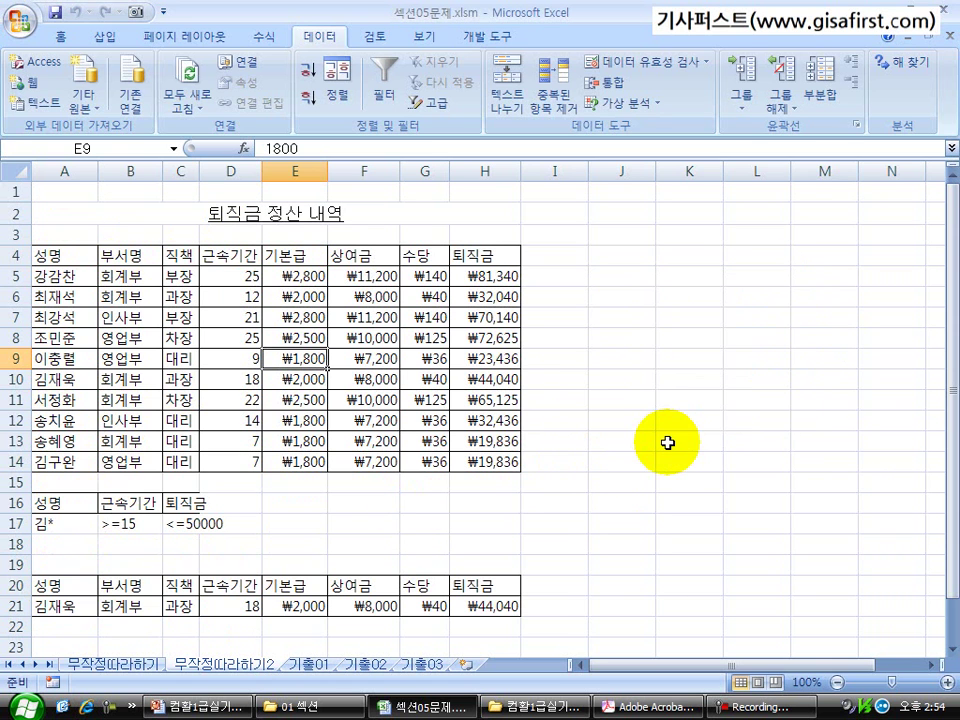